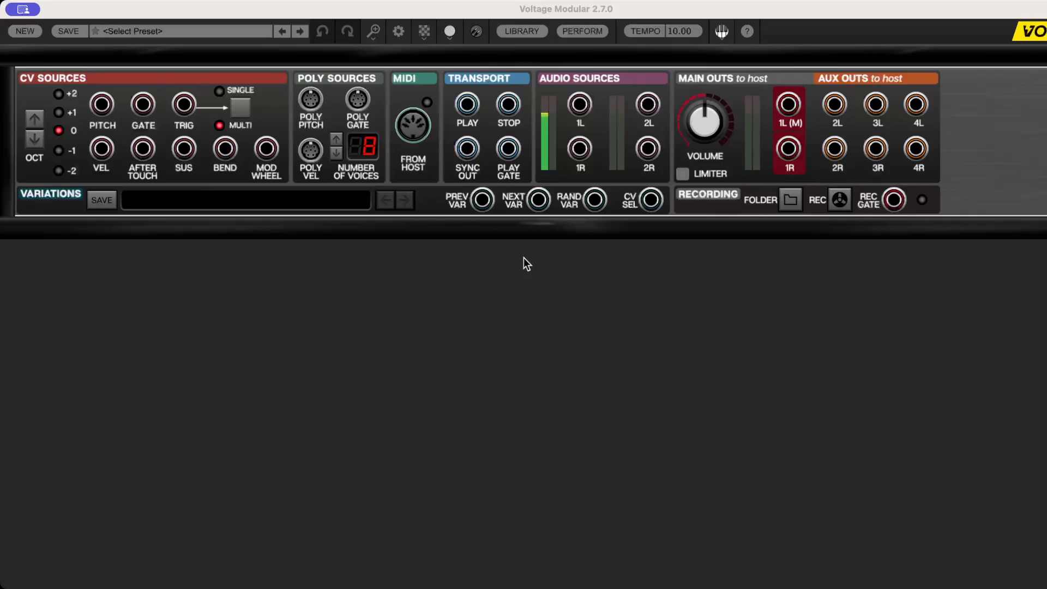
# Add the F_GENR8 module to the start of the empty rack and place an F_BLANK module beside it.
pyautogui.click(534, 32)
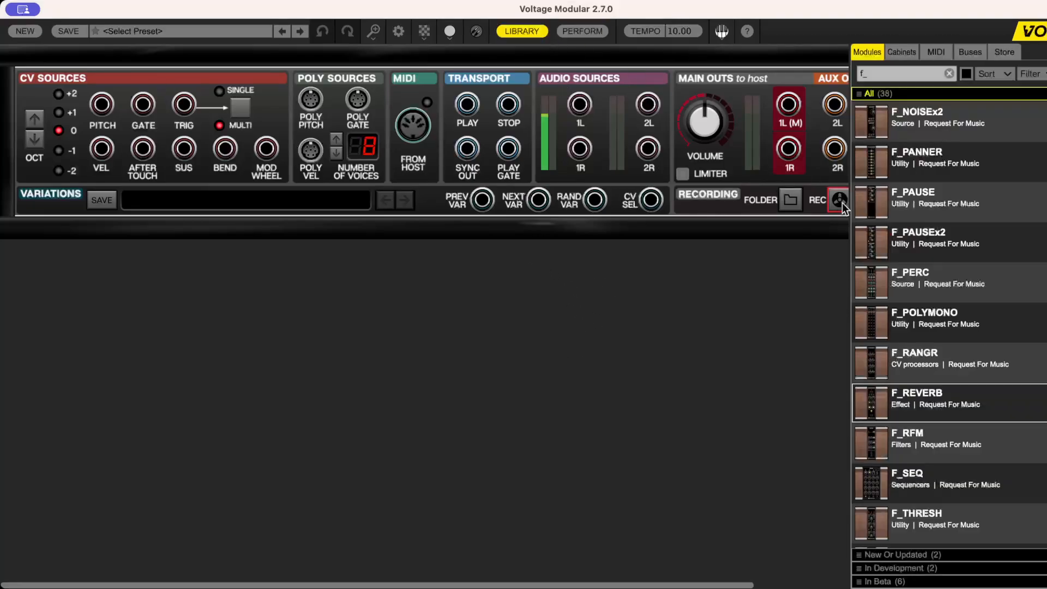
pyautogui.scroll(-2, 942, 330)
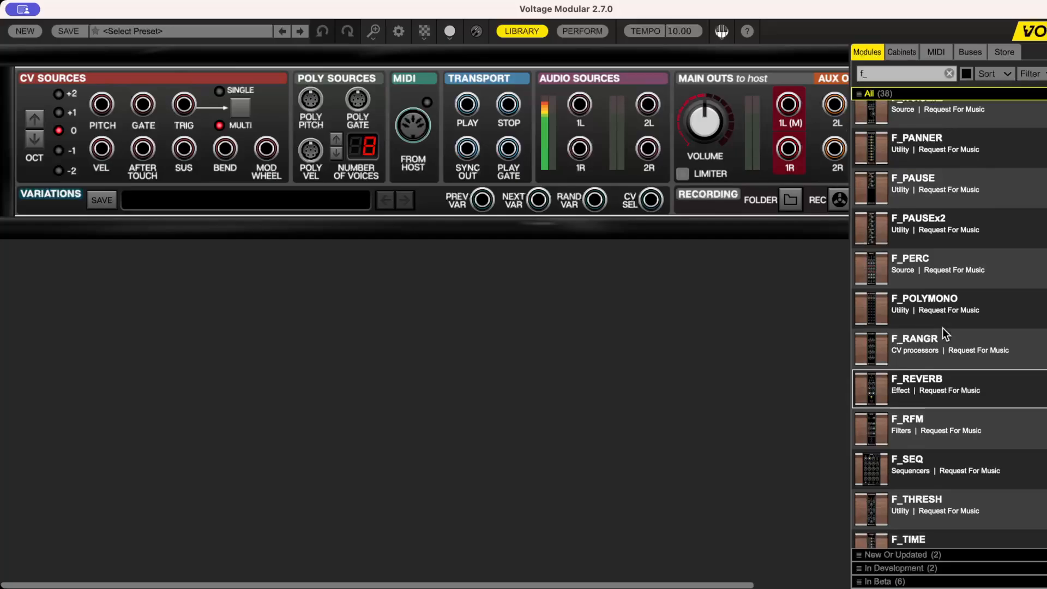
pyautogui.scroll(5, 942, 328)
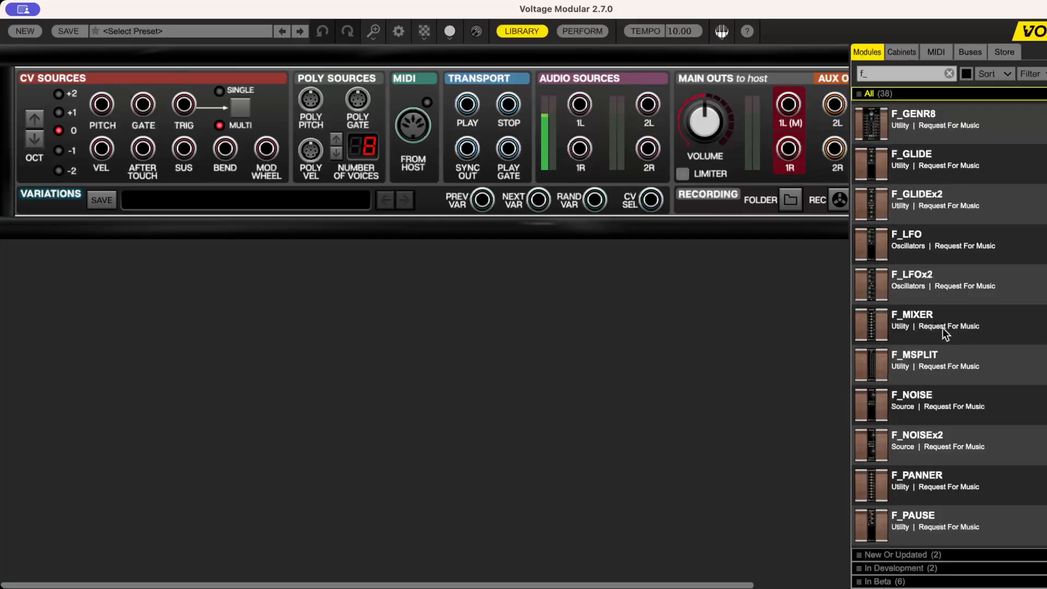
pyautogui.moveTo(884, 164); pyautogui.dragTo(206, 253)
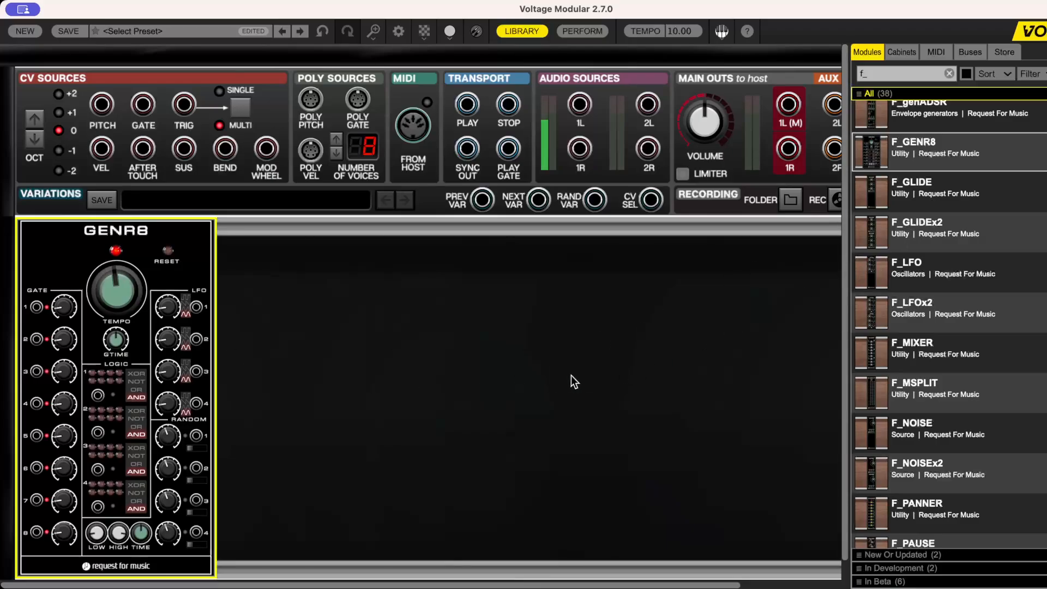
pyautogui.scroll(8, 869, 270)
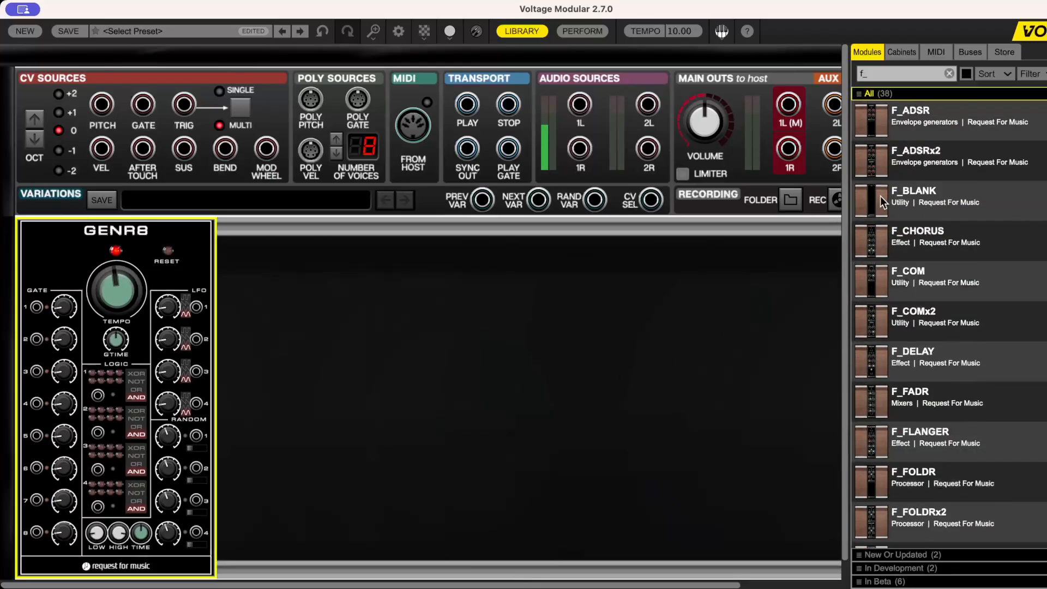
pyautogui.moveTo(869, 197); pyautogui.dragTo(241, 332)
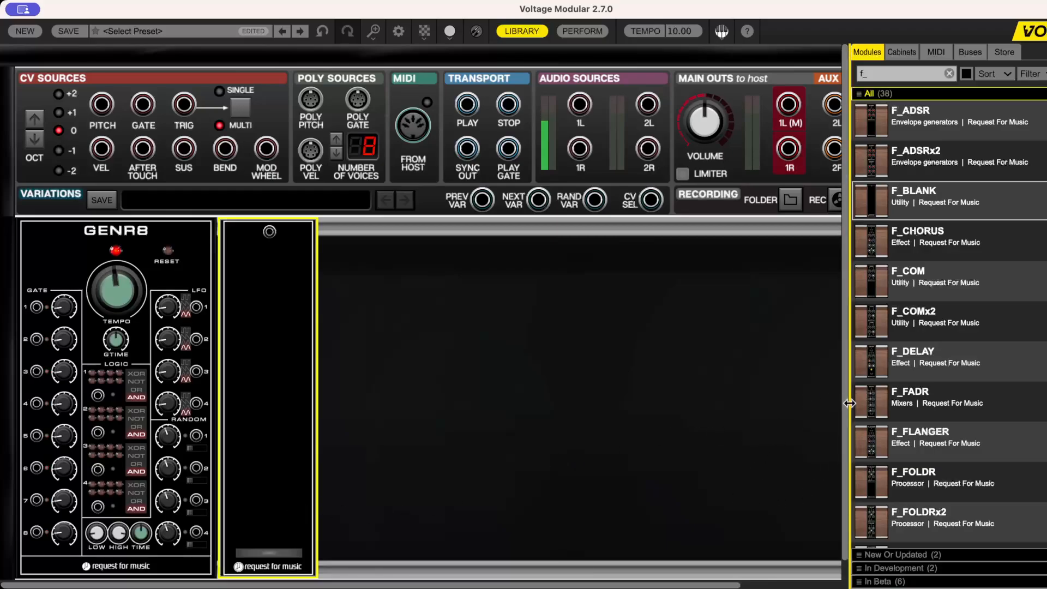
# Add the F_VCO oscillator after the blank module and the F_VCF filter after the oscillator.
pyautogui.scroll(-15, 920, 353)
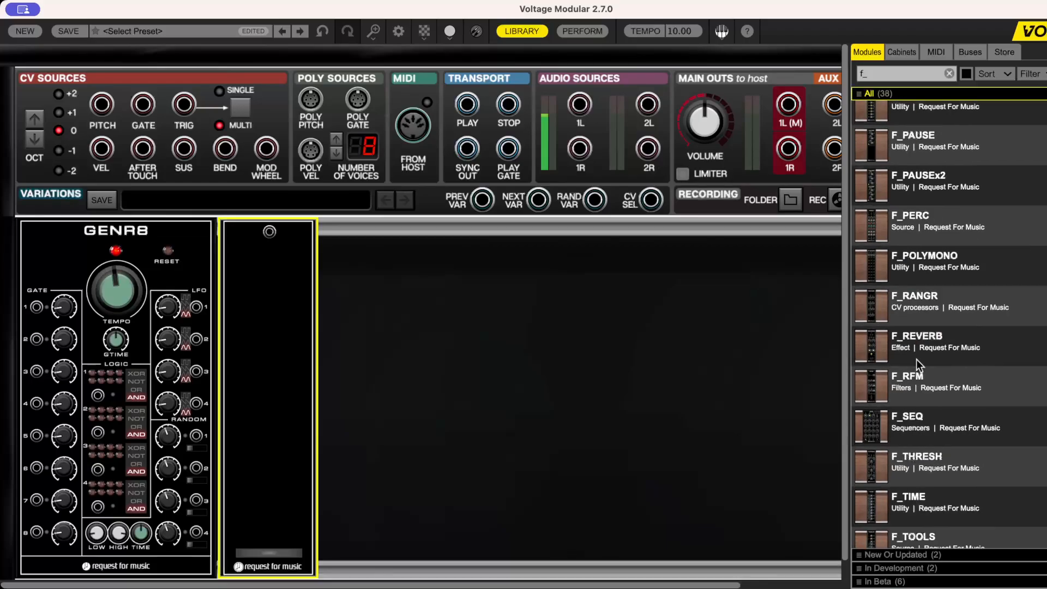
pyautogui.moveTo(882, 532); pyautogui.dragTo(458, 284)
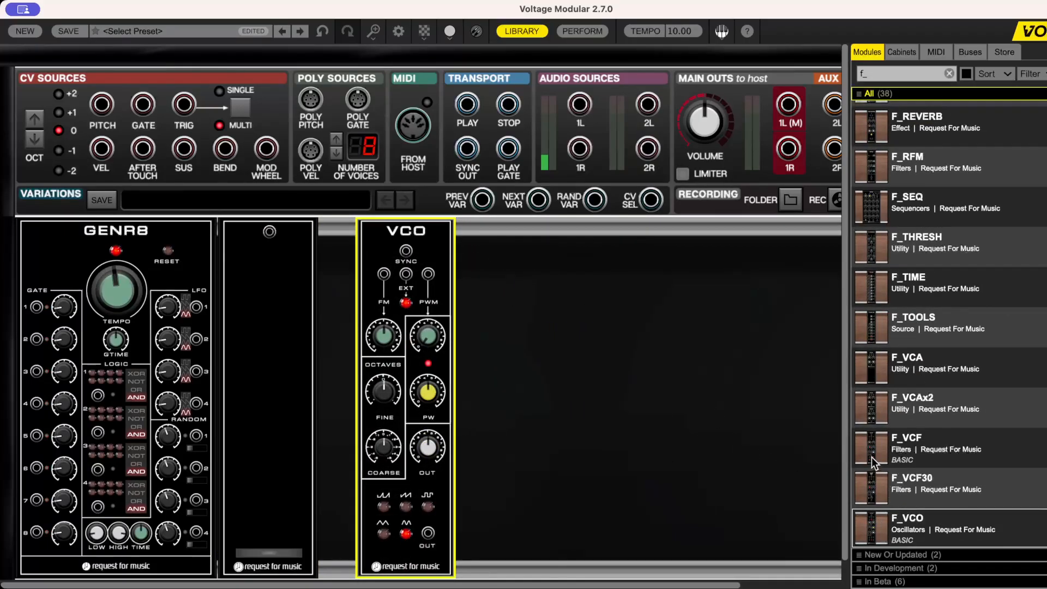
pyautogui.moveTo(875, 469); pyautogui.dragTo(617, 334)
# Insert the F_ADSR envelope generator between the VCO and the VCF.
pyautogui.scroll(12, 894, 405)
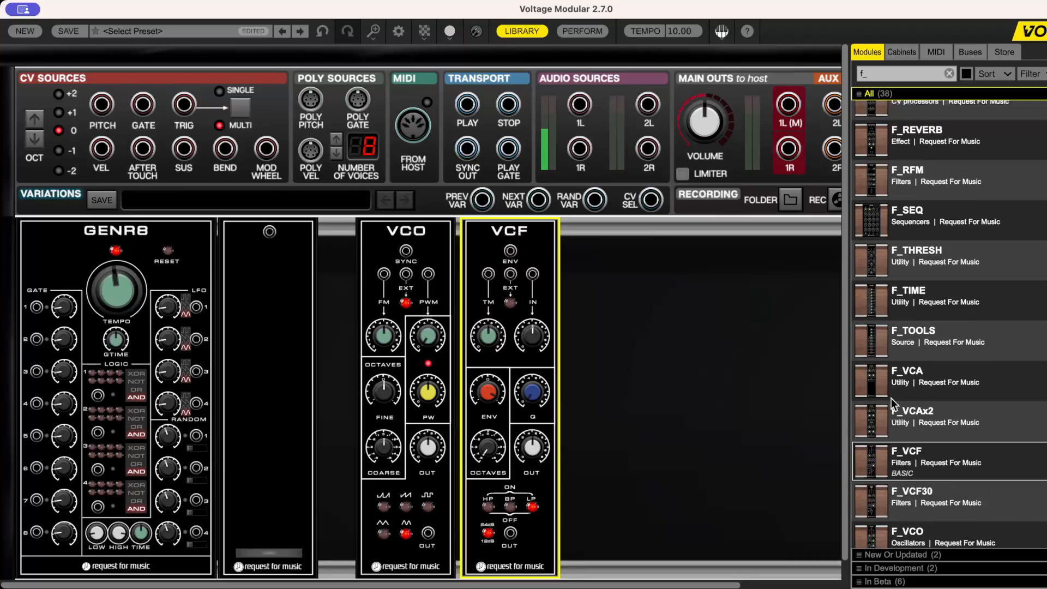
pyautogui.scroll(5, 894, 404)
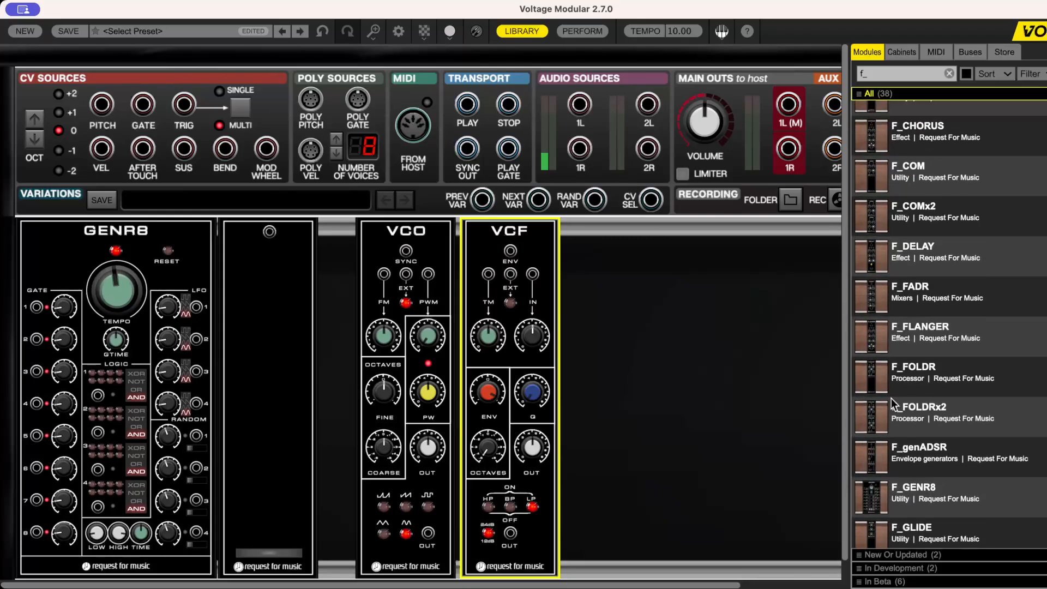
pyautogui.scroll(1, 895, 405)
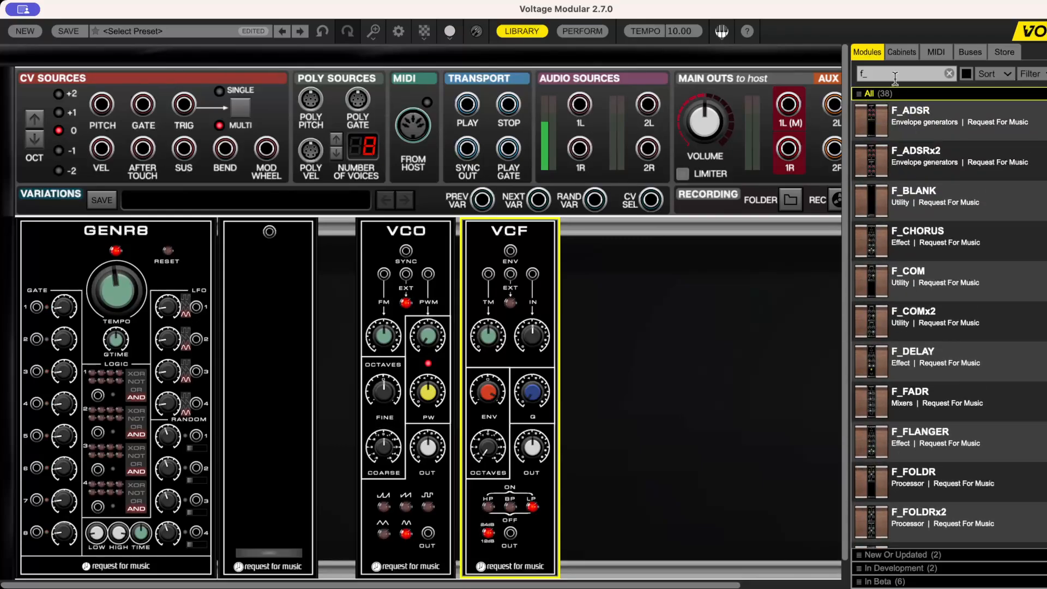
pyautogui.moveTo(876, 122); pyautogui.dragTo(502, 212)
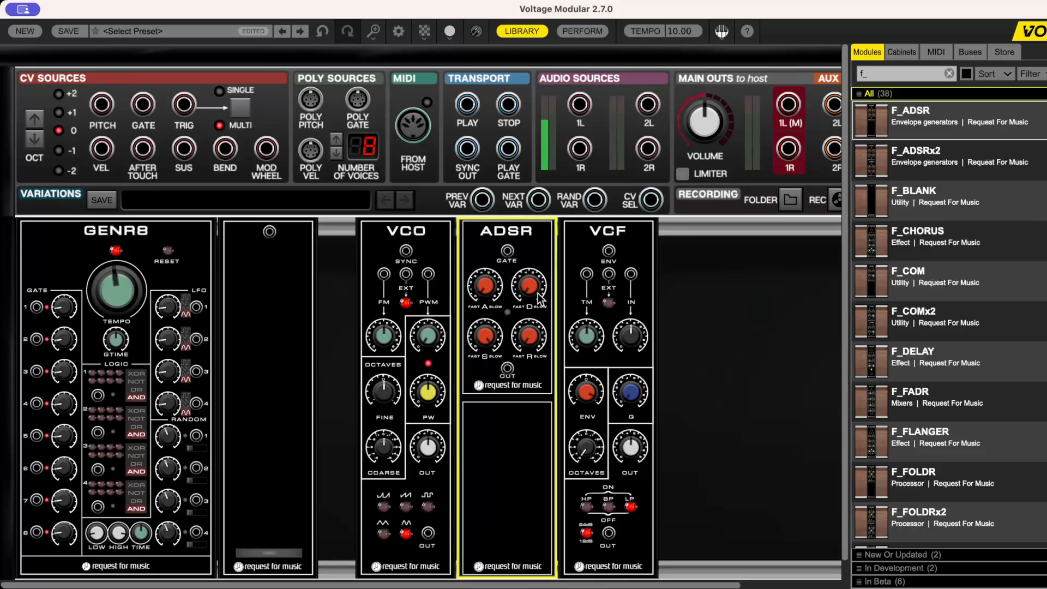
# Add the F_REVERB effect at the end of the module row, after the VCF.
pyautogui.moveTo(540, 299)
pyautogui.scroll(-10, 934, 361)
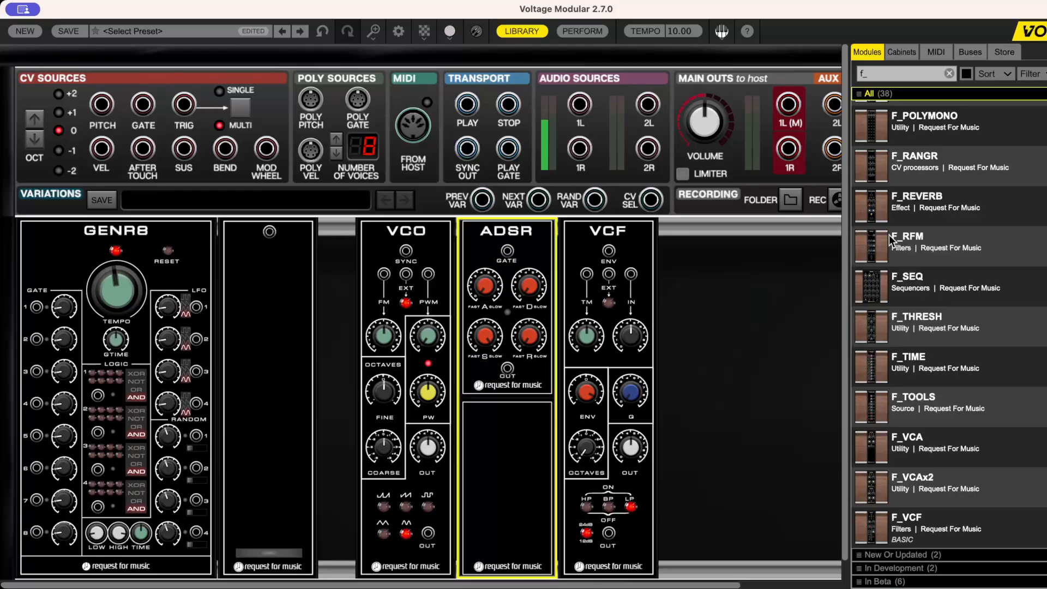
pyautogui.moveTo(889, 235); pyautogui.dragTo(848, 221)
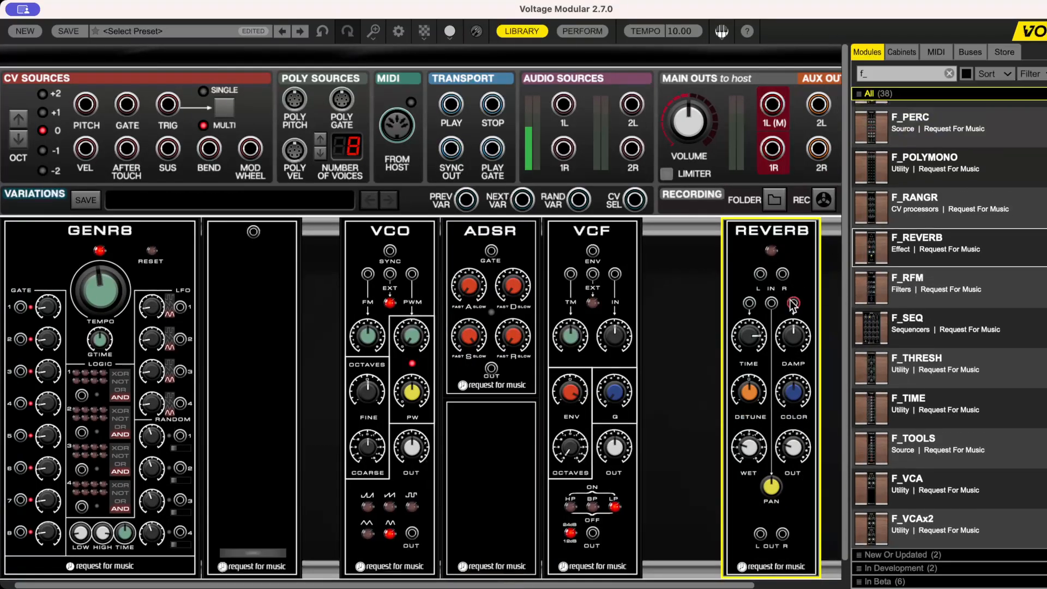
# Insert the F_DELAY effect between the VCF and the REVERB module.
pyautogui.scroll(2, 868, 289)
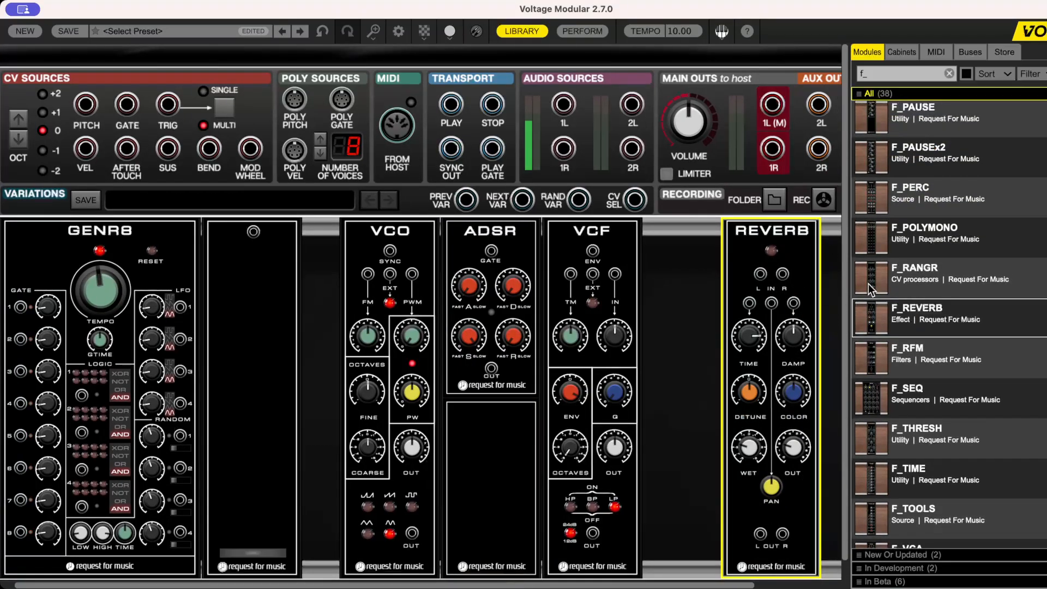
pyautogui.scroll(11, 948, 327)
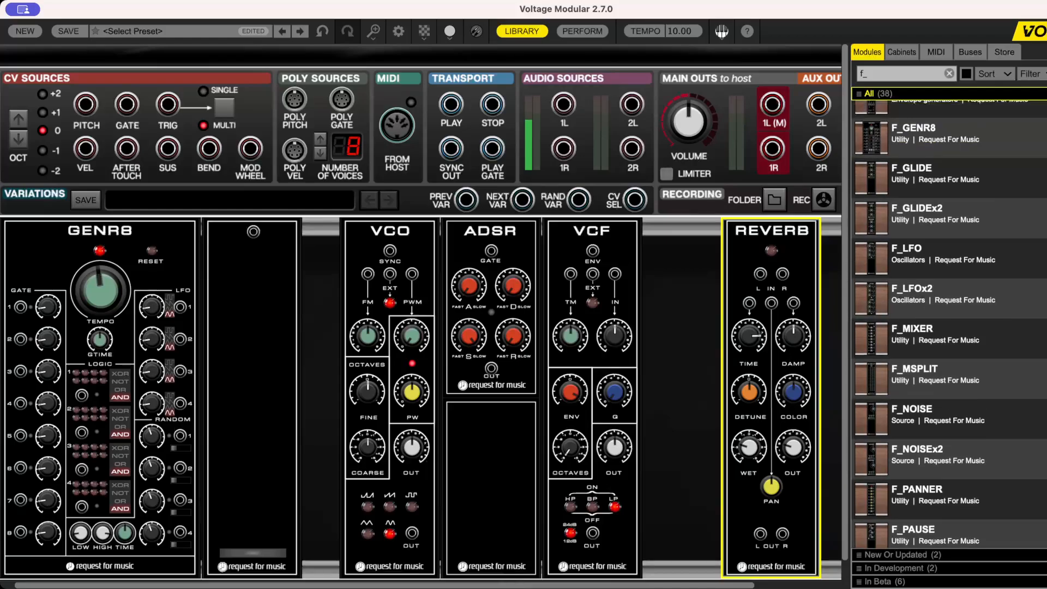
pyautogui.scroll(3, 974, 279)
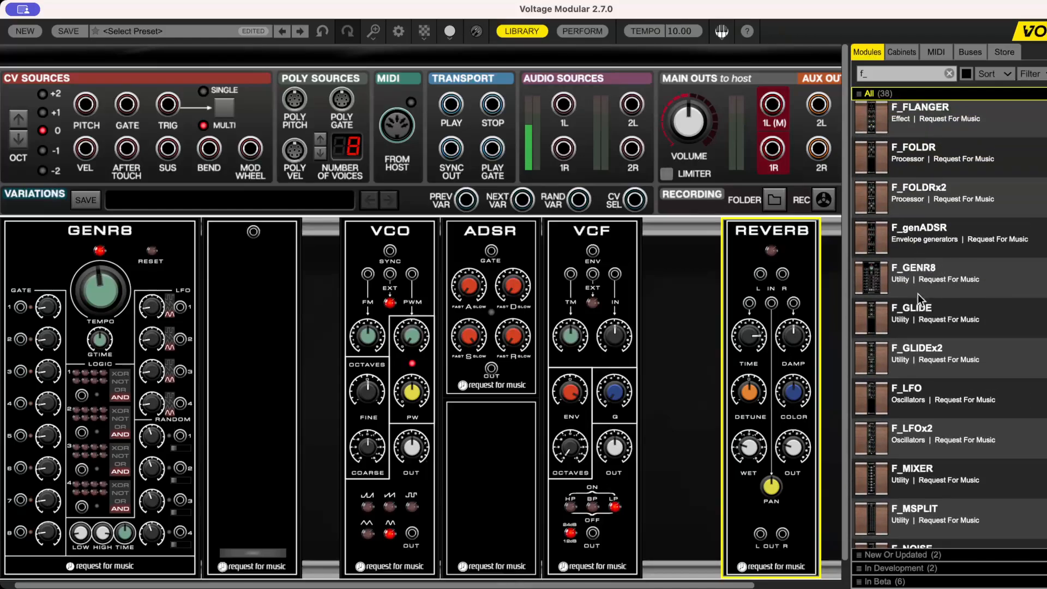
pyautogui.scroll(2, 917, 298)
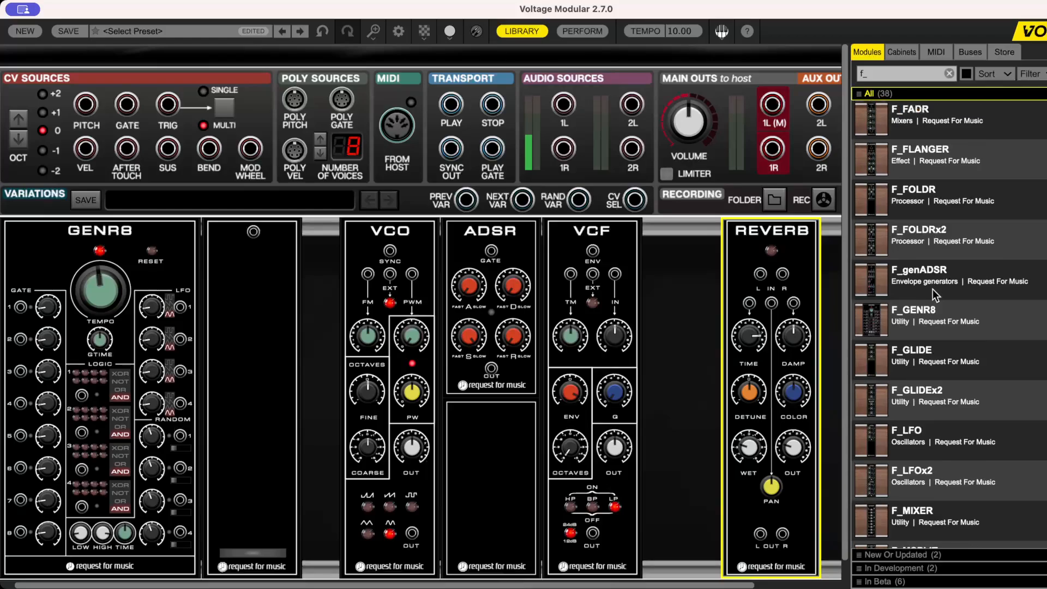
pyautogui.scroll(4, 933, 289)
pyautogui.moveTo(876, 199); pyautogui.dragTo(734, 215)
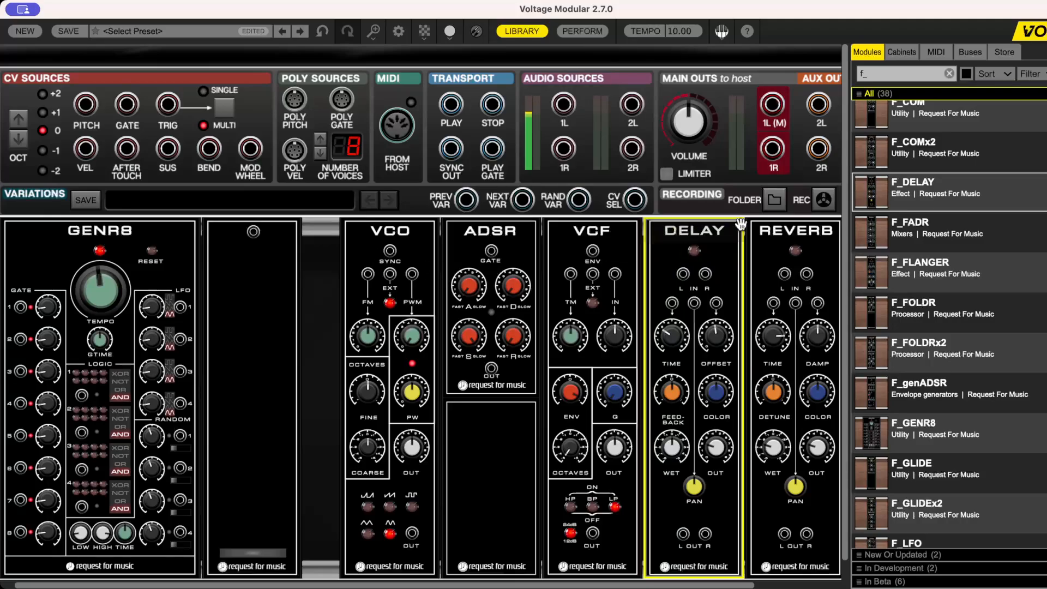
# Insert an F_BLANK module followed by an F_PANNER between the VCF and the DELAY, and close the module library.
pyautogui.scroll(3, 976, 265)
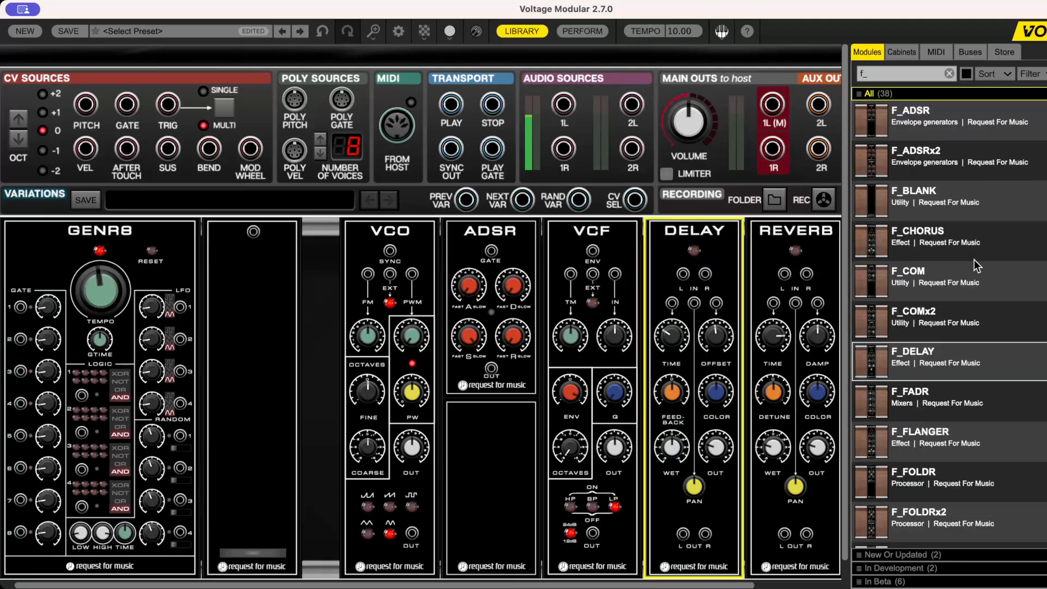
pyautogui.moveTo(878, 196); pyautogui.dragTo(695, 226)
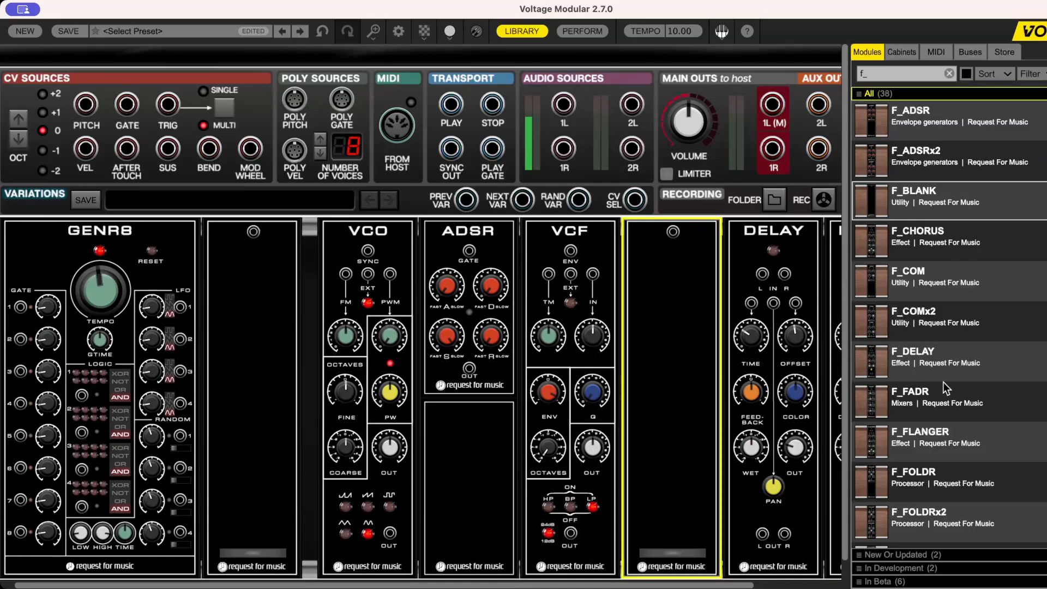
pyautogui.scroll(-5, 943, 377)
pyautogui.scroll(-4, 943, 374)
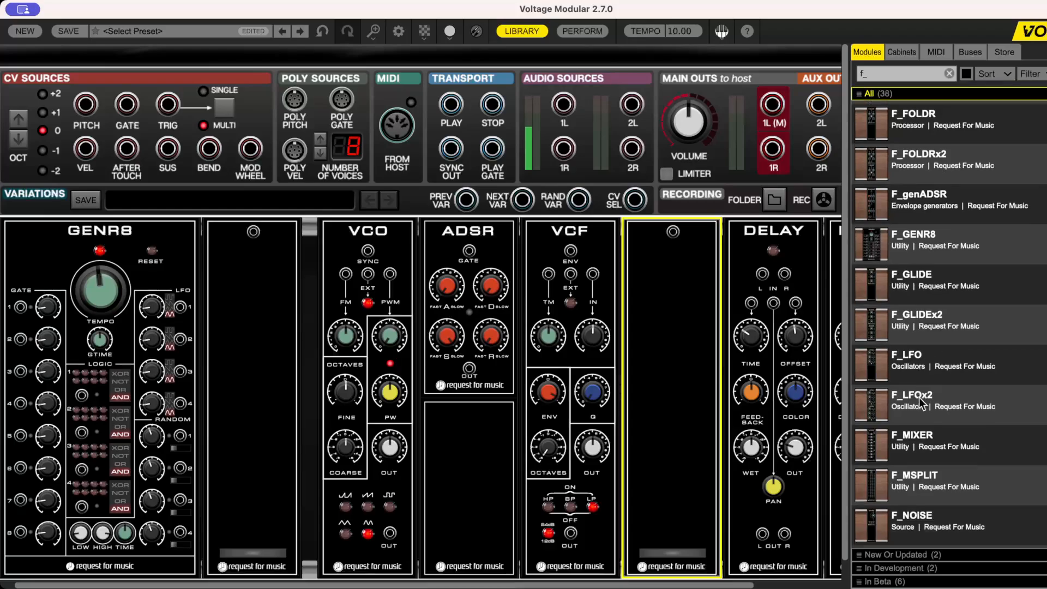
pyautogui.scroll(-2, 880, 494)
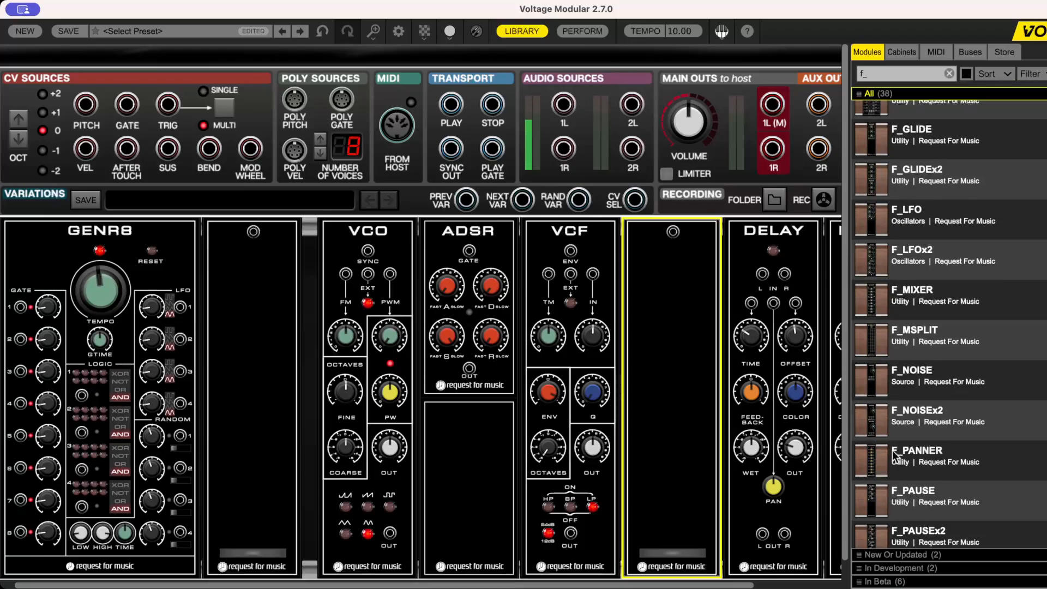
pyautogui.moveTo(894, 457); pyautogui.dragTo(746, 319)
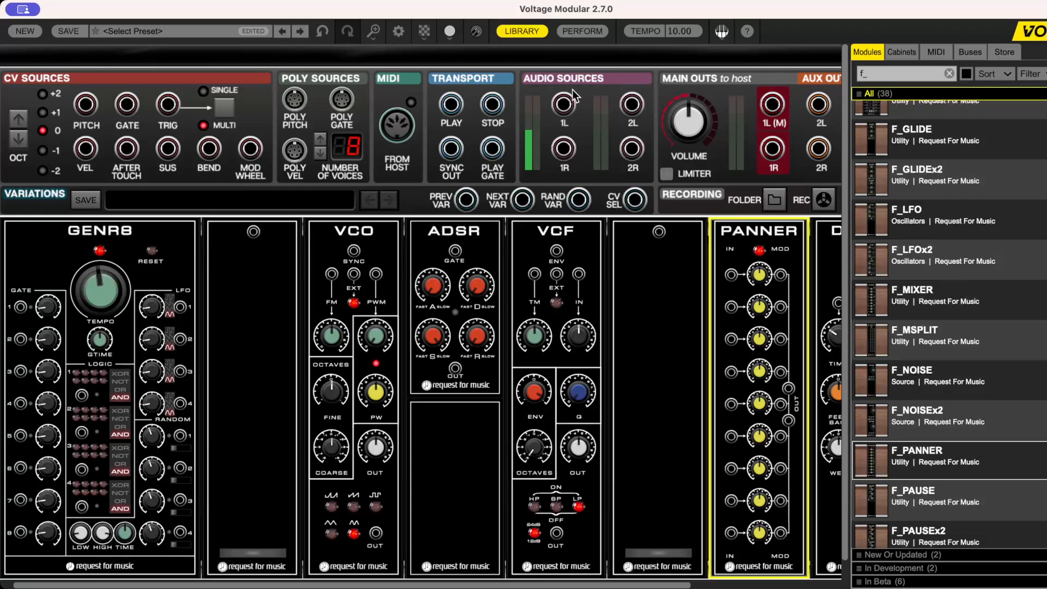
pyautogui.click(520, 32)
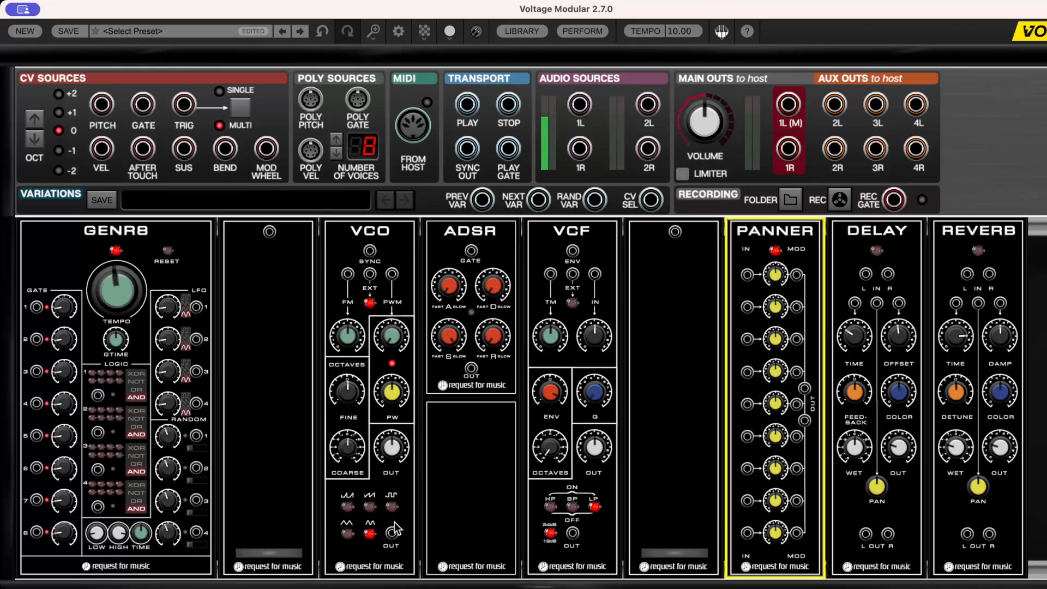
# Patch the VCO output to the VCF input and the ADSR output to the VCF envelope input.
pyautogui.moveTo(391, 532); pyautogui.dragTo(595, 275)
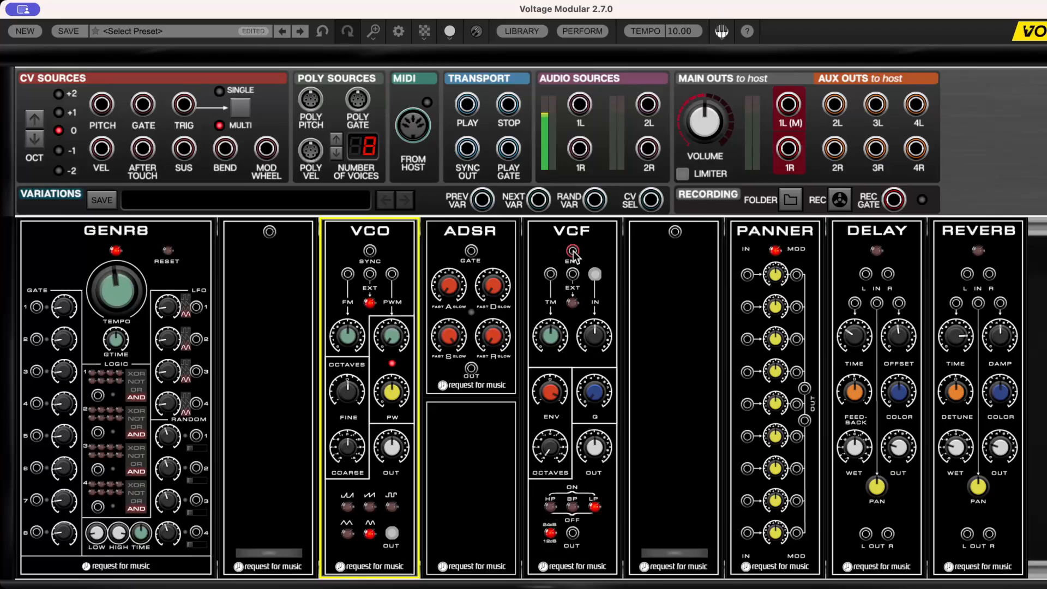
pyautogui.moveTo(572, 255); pyautogui.dragTo(471, 368)
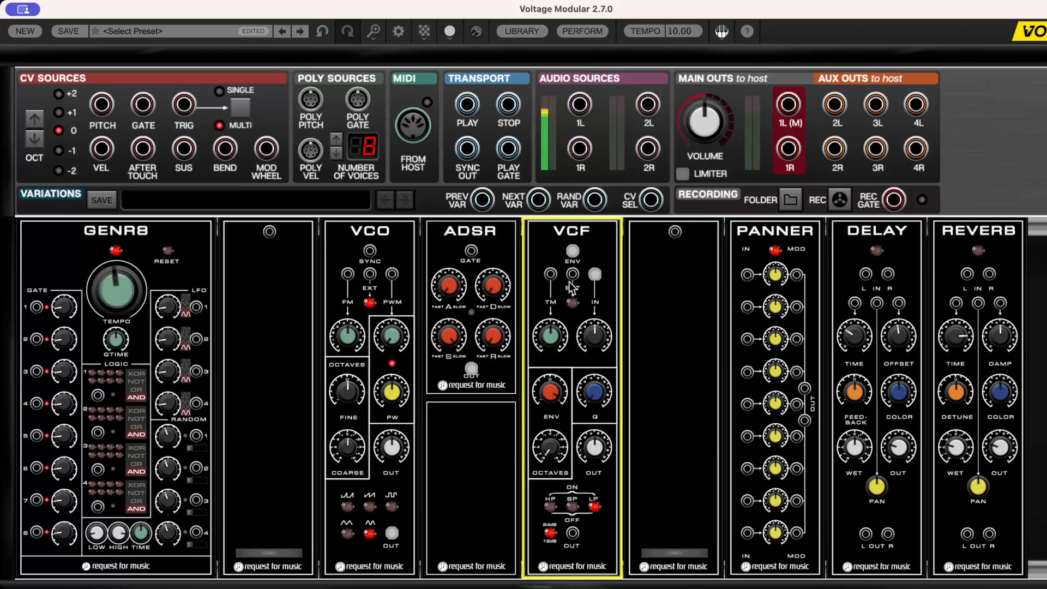
pyautogui.moveTo(575, 252)
# Patch GENR8's gate 1 output to the ADSR gate input and colour that cable red.
pyautogui.moveTo(471, 251); pyautogui.dragTo(31, 309)
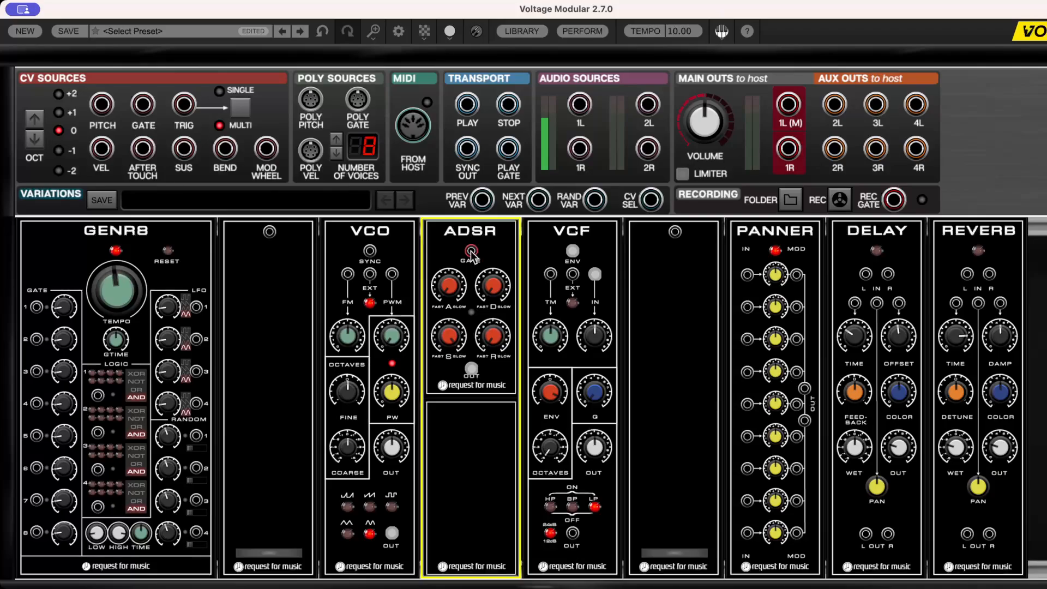
pyautogui.moveTo(471, 251); pyautogui.dragTo(36, 309)
pyautogui.moveTo(469, 253)
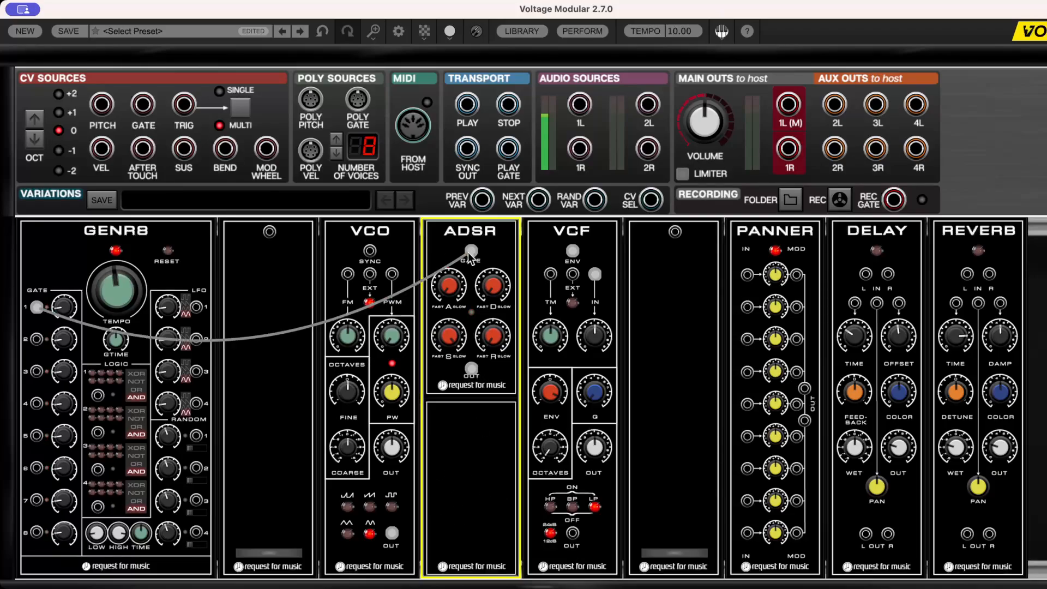
pyautogui.rightClick(37, 307)
pyautogui.moveTo(90, 262)
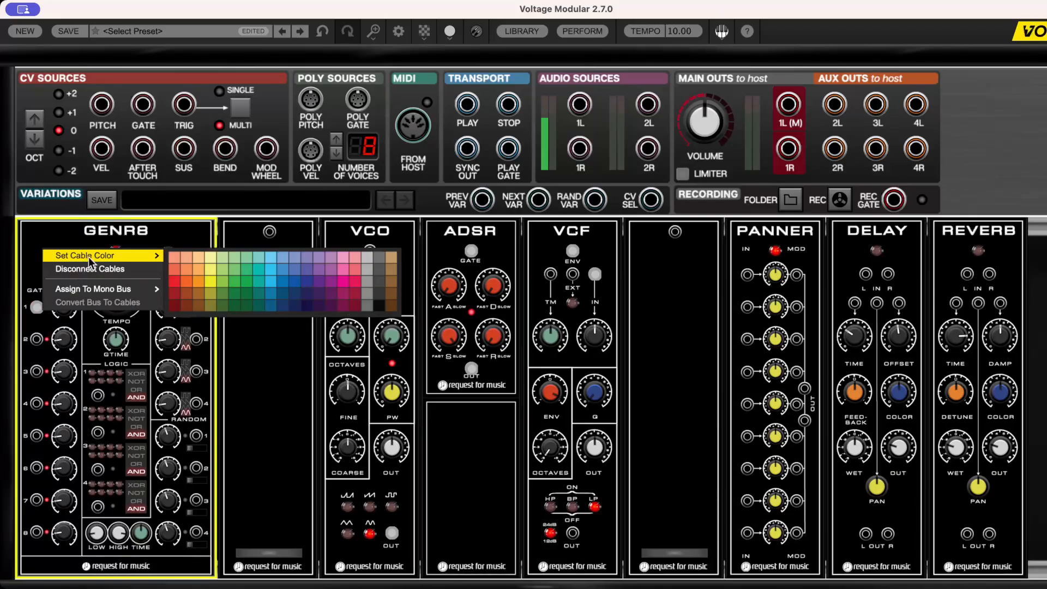
pyautogui.click(174, 281)
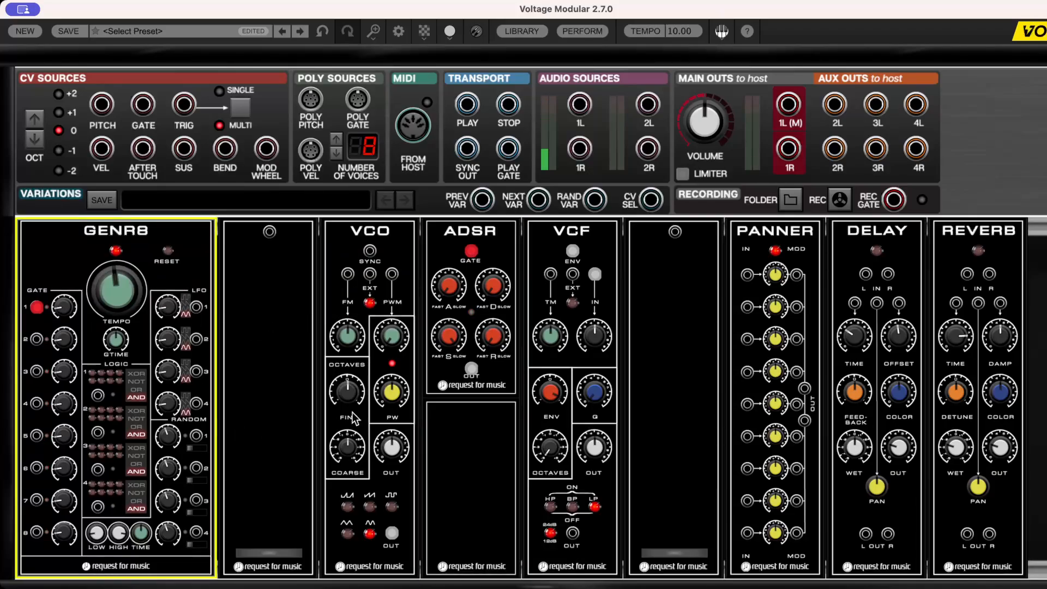
# Colour the cable between the ADSR output and the VCF envelope input blue, and make all patch cables visible.
pyautogui.click(391, 538)
pyautogui.rightClick(472, 374)
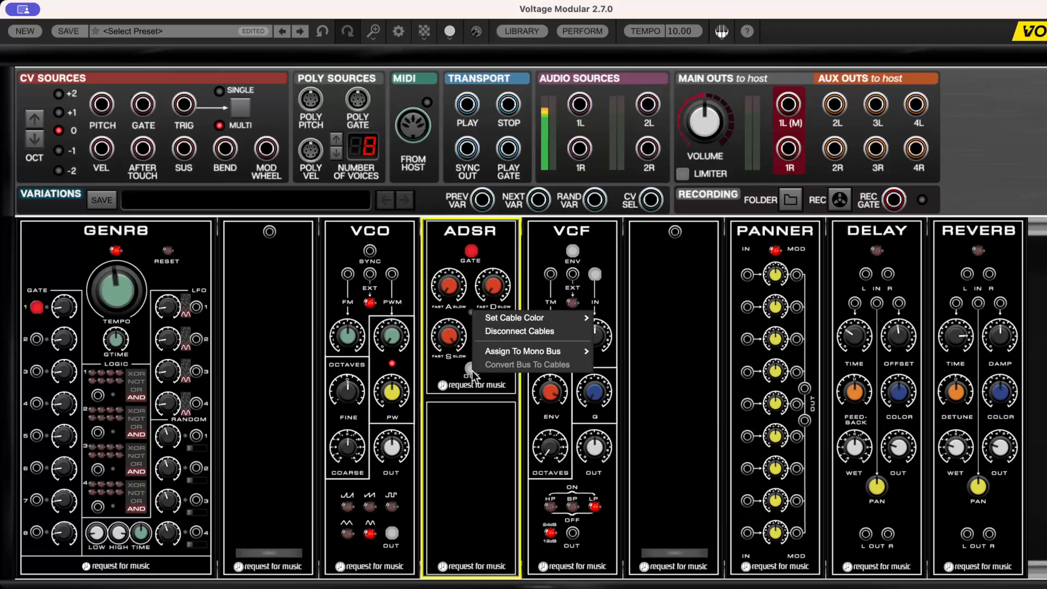
pyautogui.moveTo(526, 318)
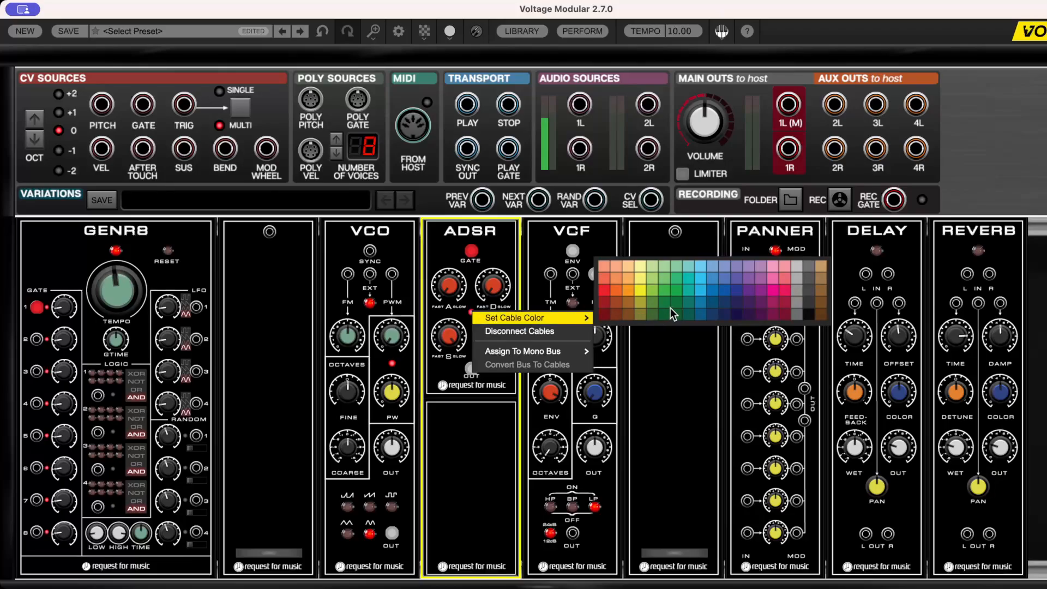
pyautogui.click(699, 307)
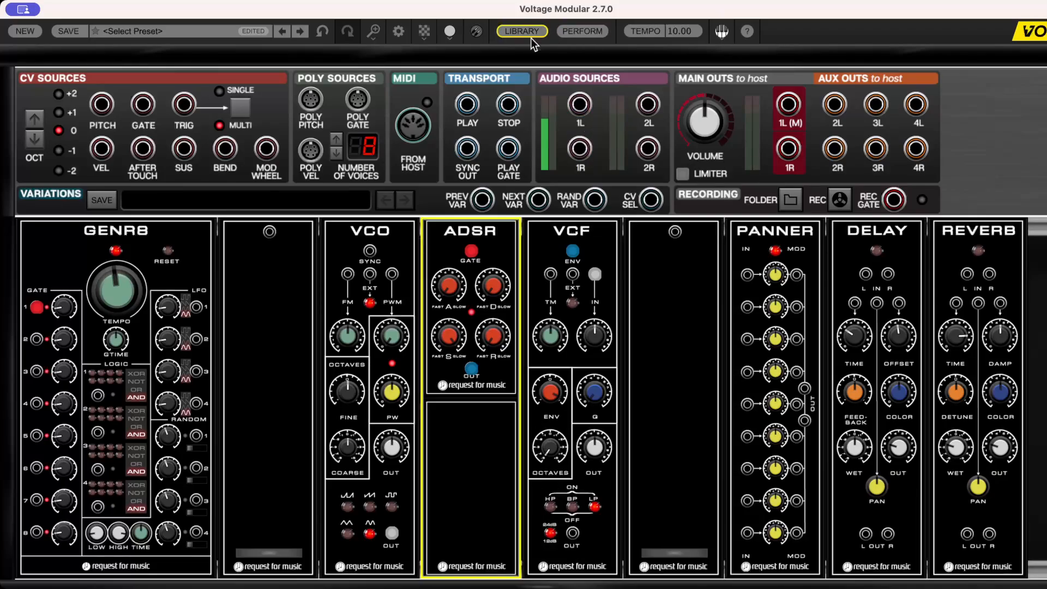
pyautogui.click(476, 31)
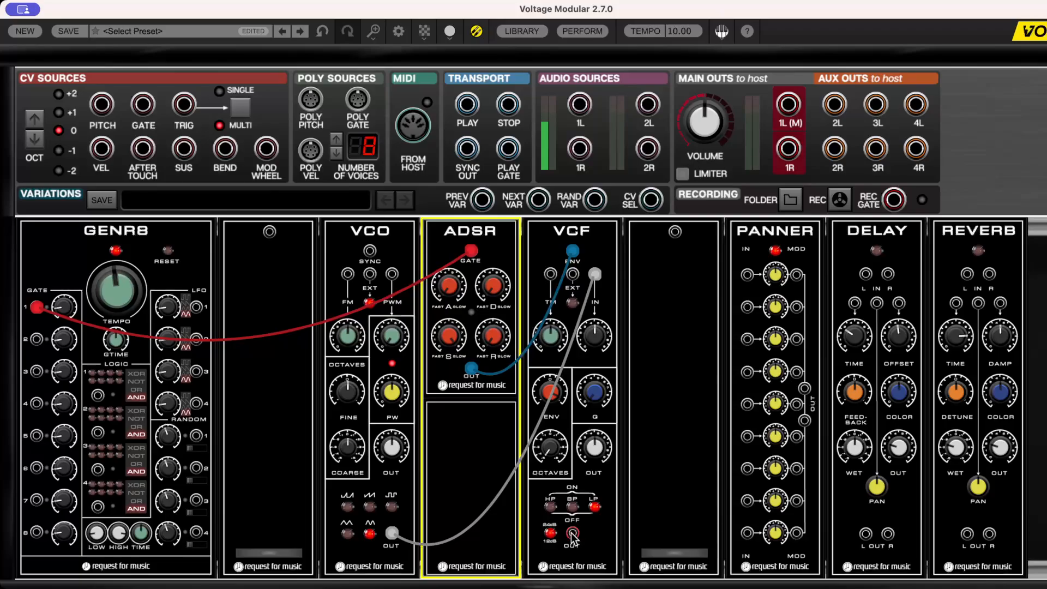
# Patch the VCF output to PANNER input 1 and the two PANNER outputs to the DELAY's left and right inputs.
pyautogui.moveTo(572, 533); pyautogui.dragTo(747, 275)
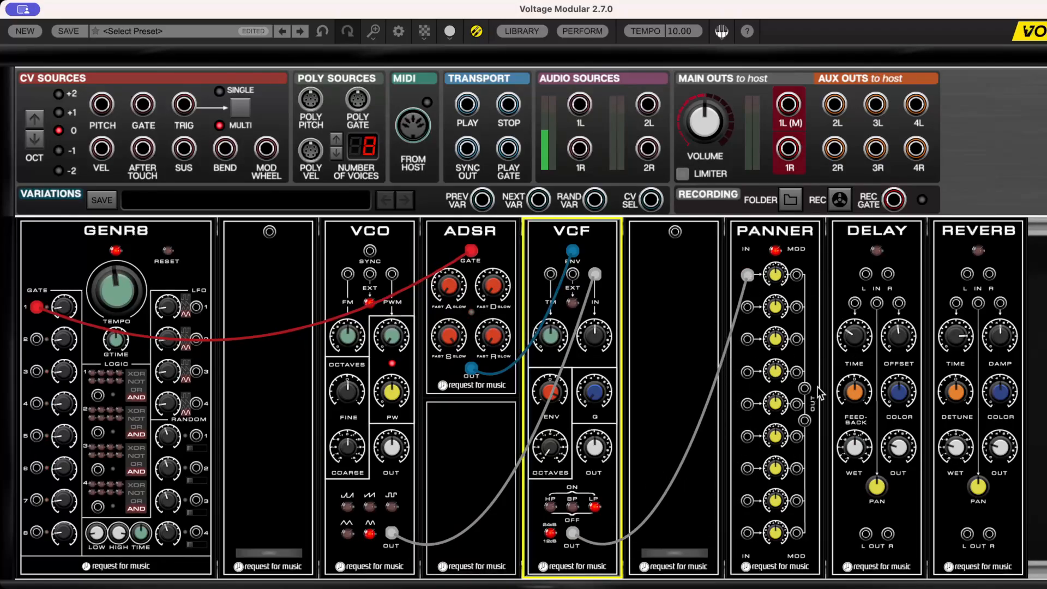
pyautogui.moveTo(804, 388); pyautogui.dragTo(868, 278)
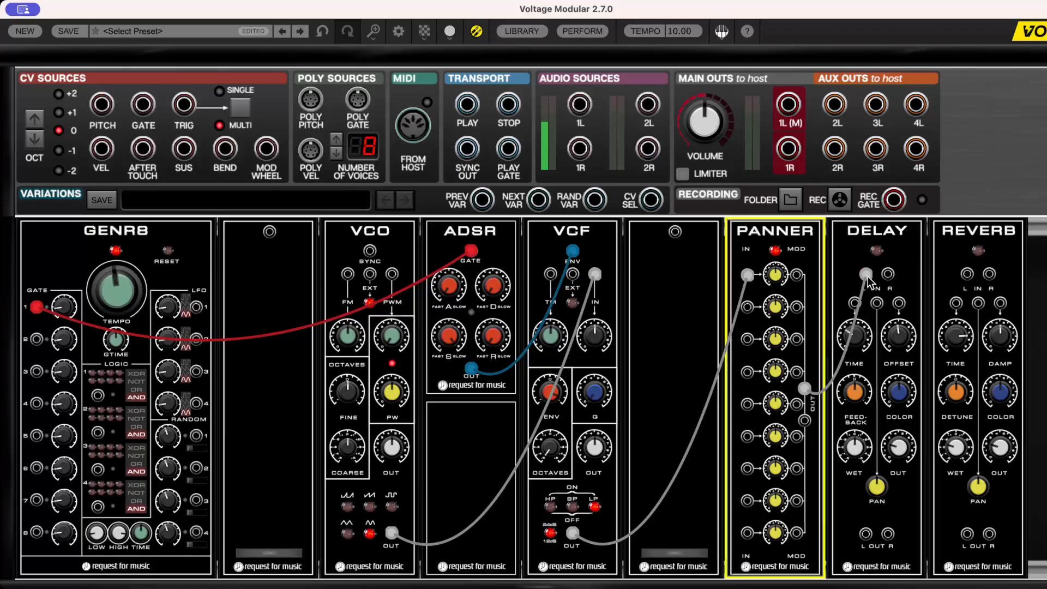
pyautogui.moveTo(805, 420); pyautogui.dragTo(888, 273)
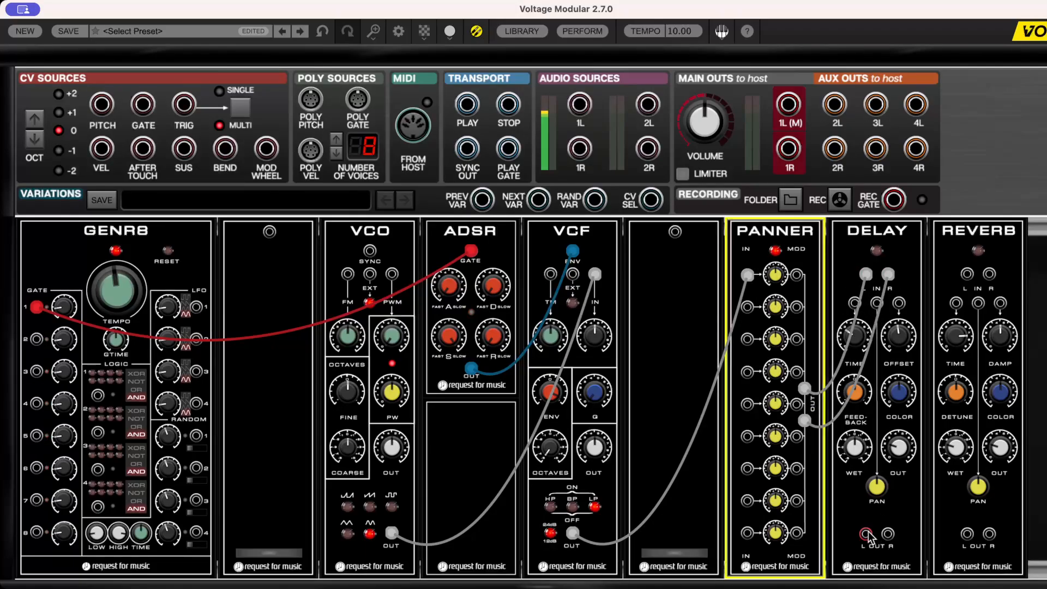
# Patch the DELAY's left and right outputs to the REVERB inputs, and the REVERB outputs to main outs 1L and 1R.
pyautogui.moveTo(866, 533); pyautogui.dragTo(888, 533)
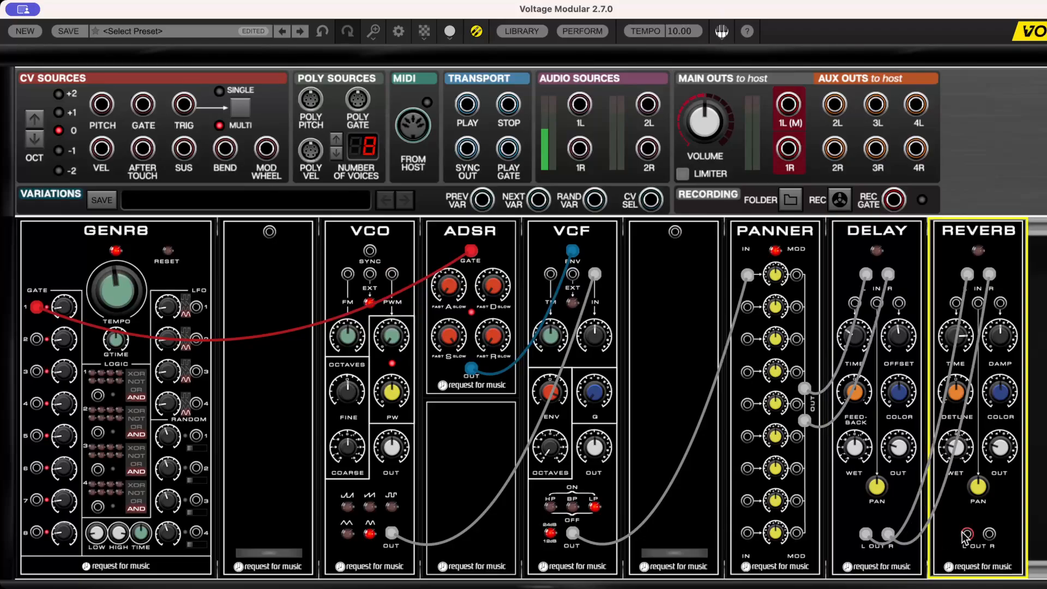
pyautogui.moveTo(967, 535); pyautogui.dragTo(789, 105)
pyautogui.moveTo(789, 148); pyautogui.dragTo(990, 533)
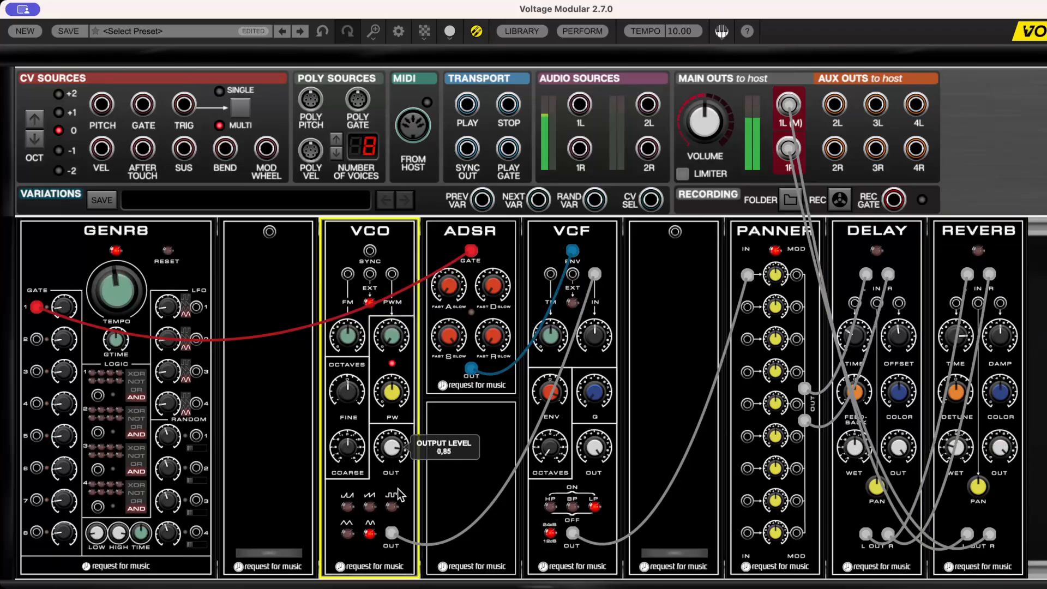
# Switch the VCO to the sawtooth wave and shape the ADSR with attack about 340, decay about 1348, lower sustain and longer release.
pyautogui.click(370, 507)
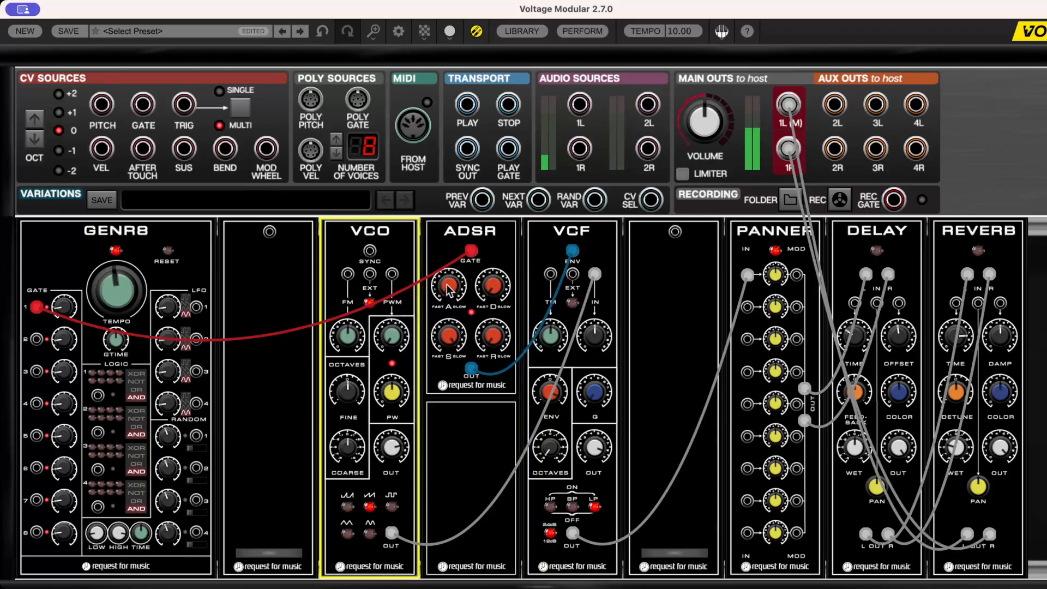
pyautogui.moveTo(491, 286); pyautogui.dragTo(516, 160)
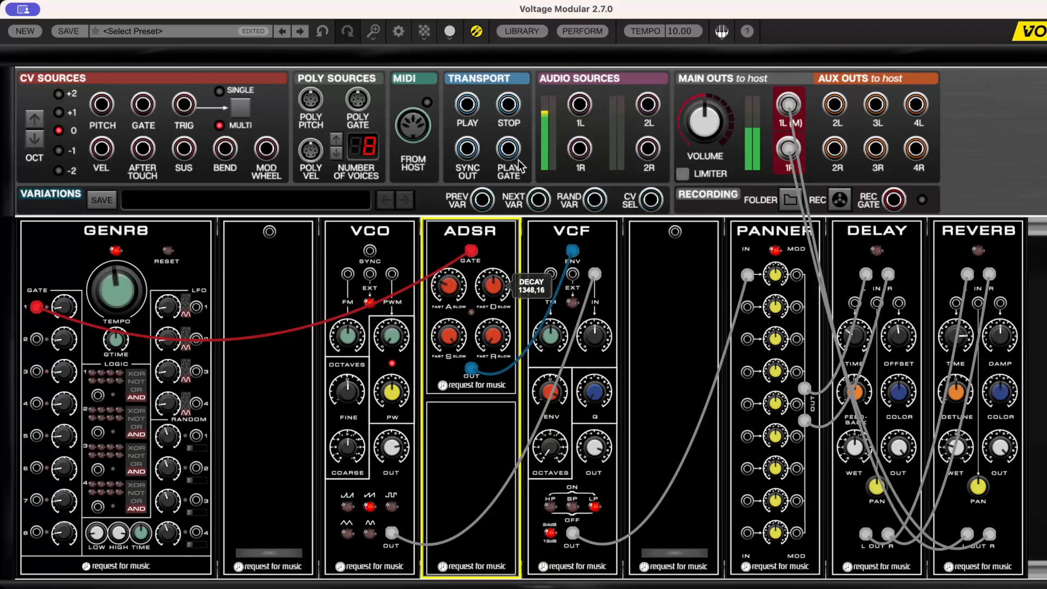
pyautogui.moveTo(451, 330); pyautogui.dragTo(481, 434)
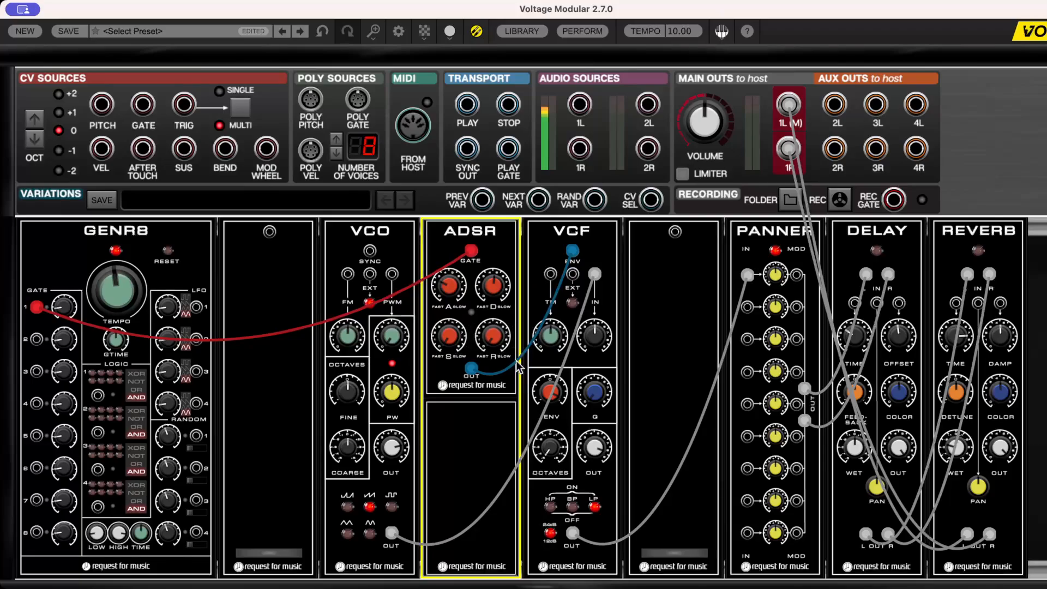
pyautogui.moveTo(492, 336); pyautogui.dragTo(529, 207)
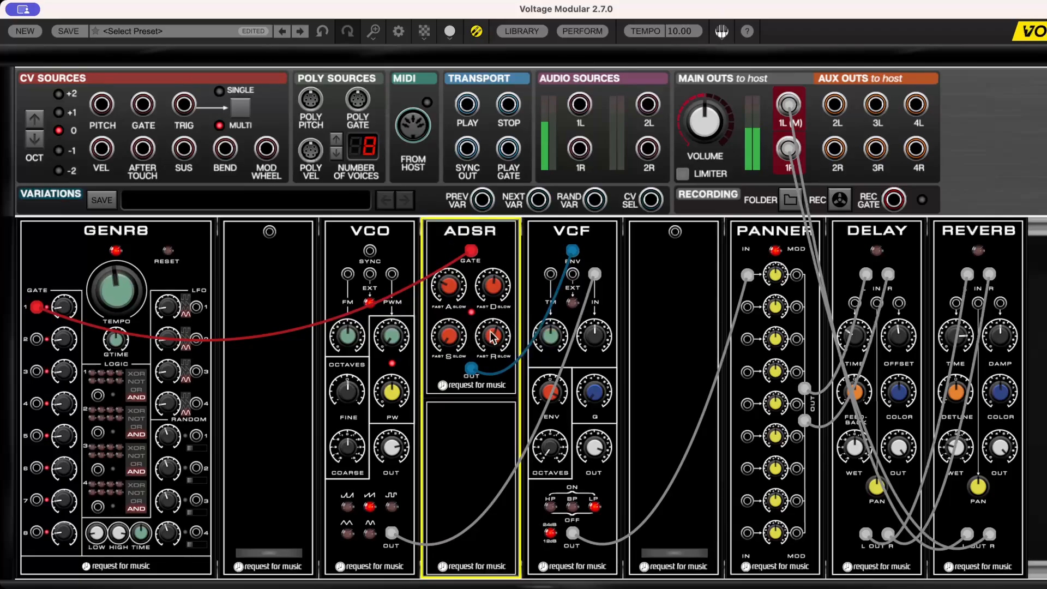
pyautogui.moveTo(456, 291); pyautogui.dragTo(452, 282)
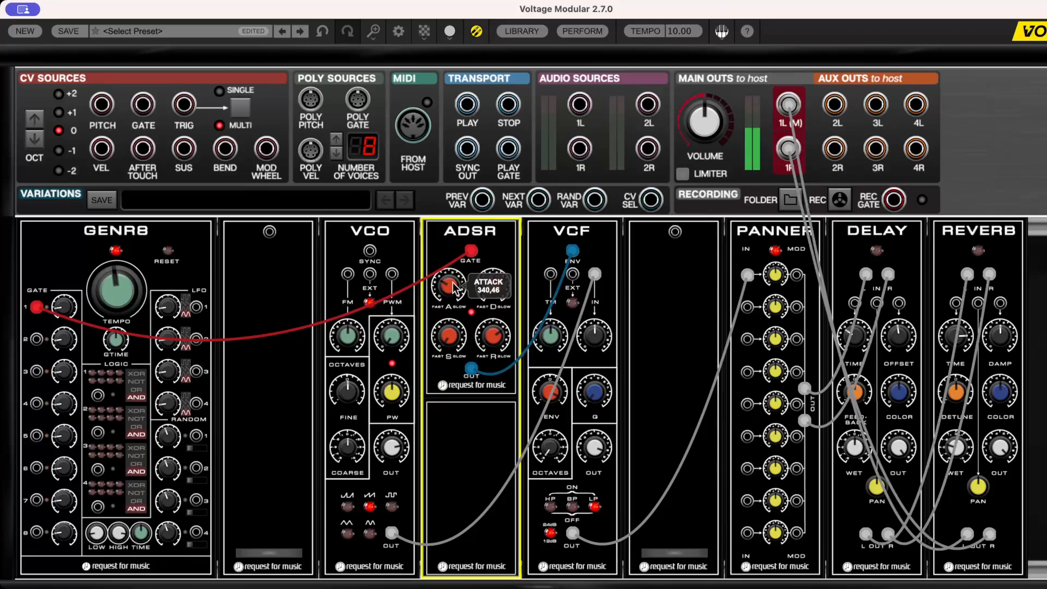
pyautogui.moveTo(490, 335); pyautogui.dragTo(492, 355)
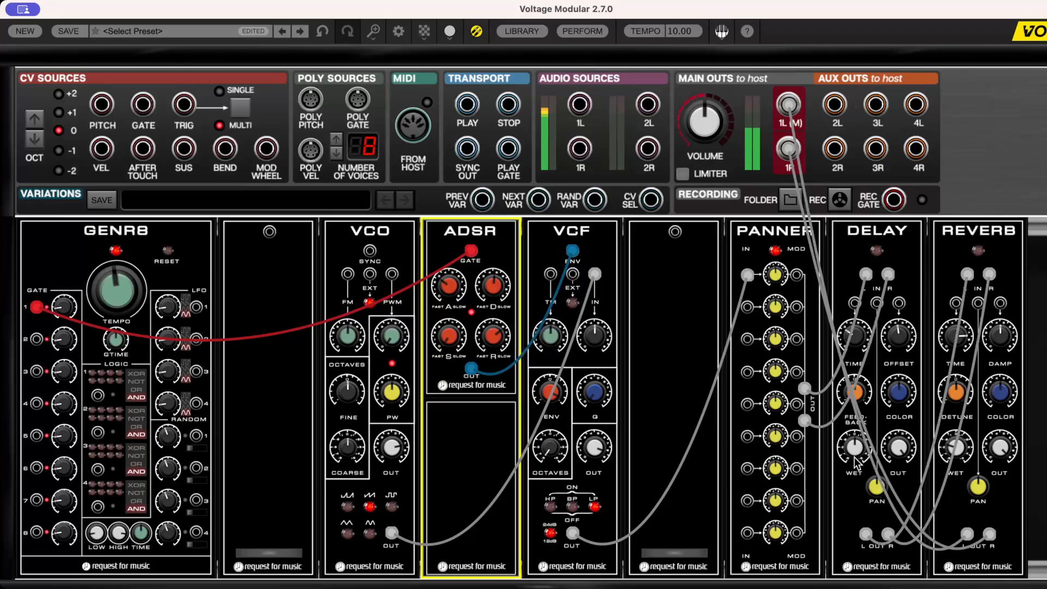
# Switch on the DELAY and REVERB, raise the reverb's wet level, set its time to about 56.2%, and increase the main volume.
pyautogui.click(887, 255)
pyautogui.click(973, 262)
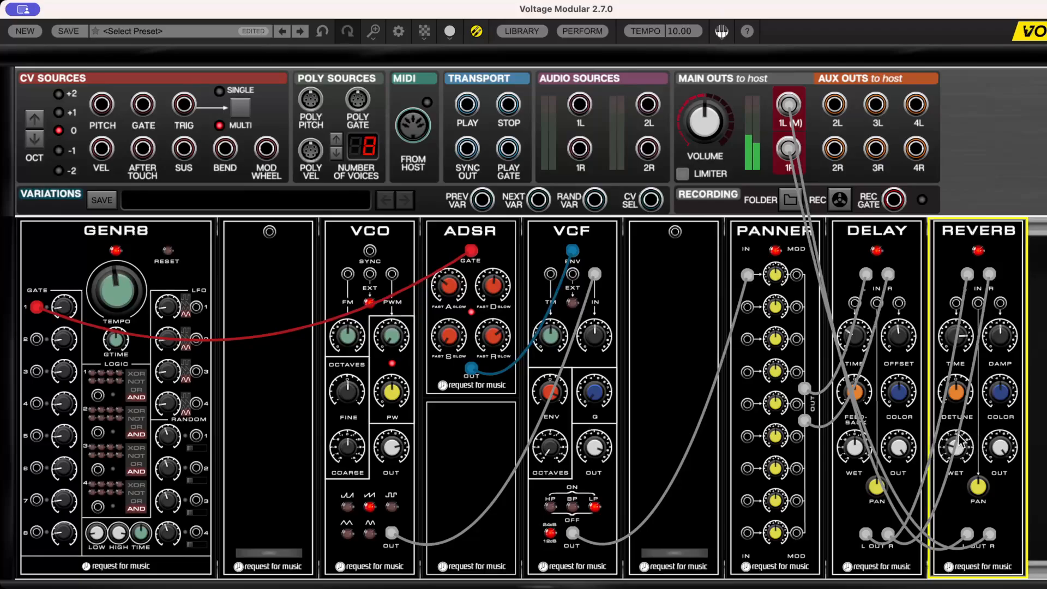
pyautogui.moveTo(958, 441); pyautogui.dragTo(965, 403)
pyautogui.moveTo(956, 349)
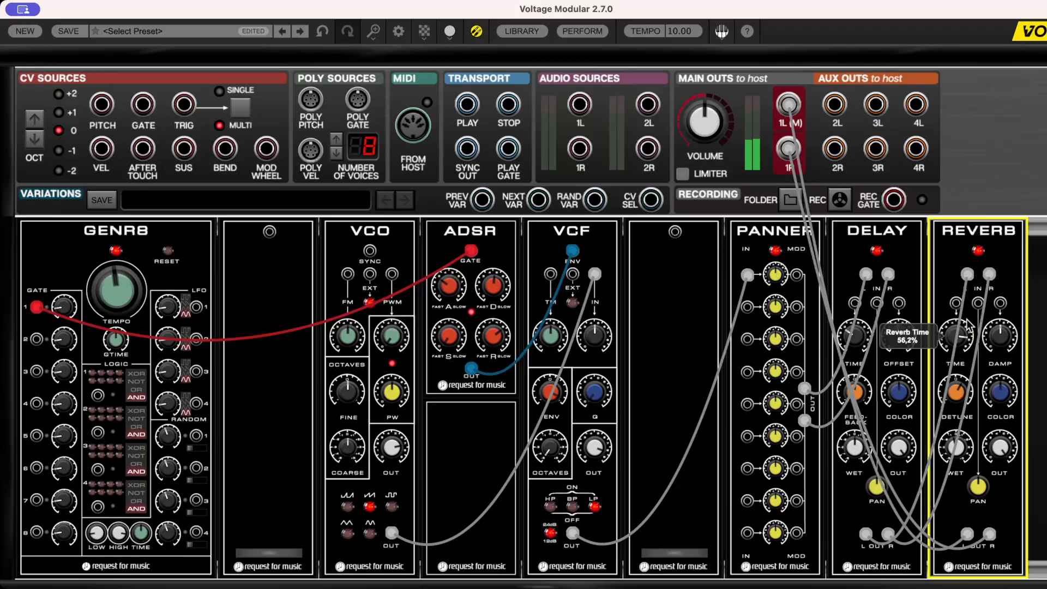
pyautogui.click(861, 335)
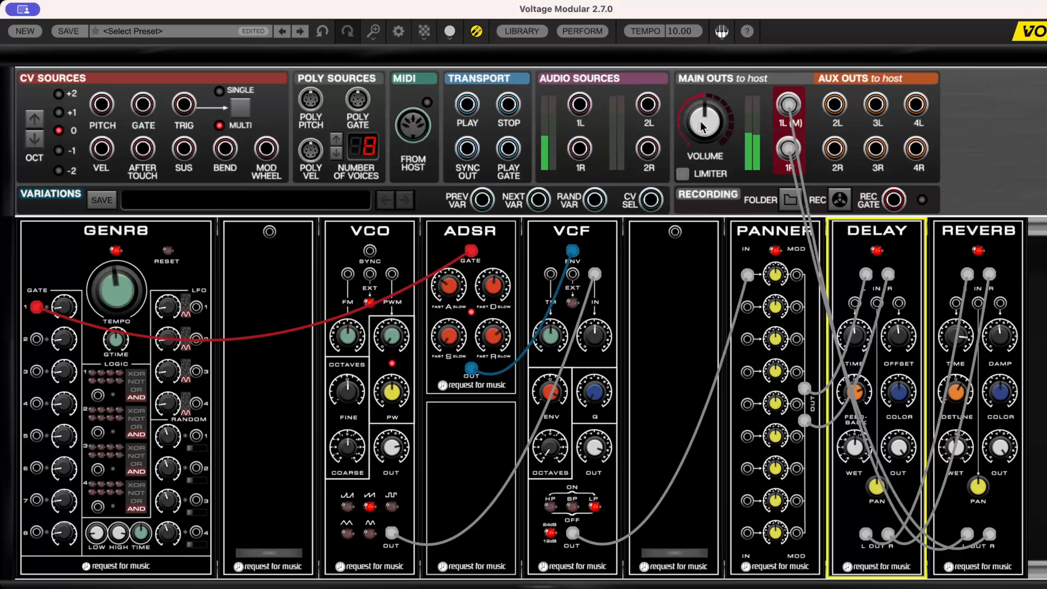
pyautogui.moveTo(701, 122); pyautogui.dragTo(707, 91)
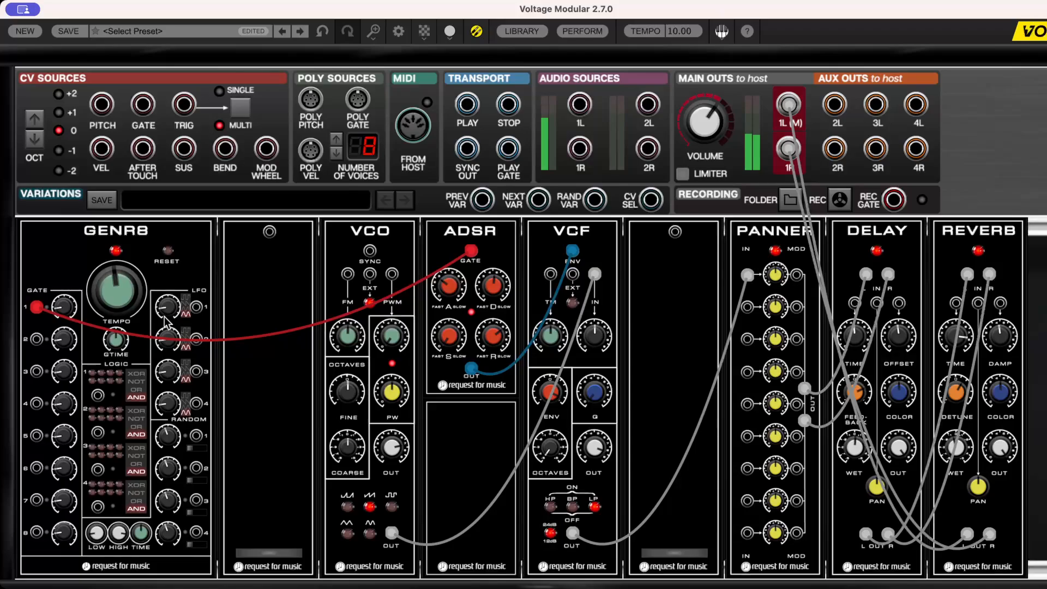
# Patch GENR8's LFO 1 output to the VCF's TM input and raise the filter's timbre modulation amount.
pyautogui.moveTo(196, 307); pyautogui.dragTo(551, 274)
pyautogui.click(552, 328)
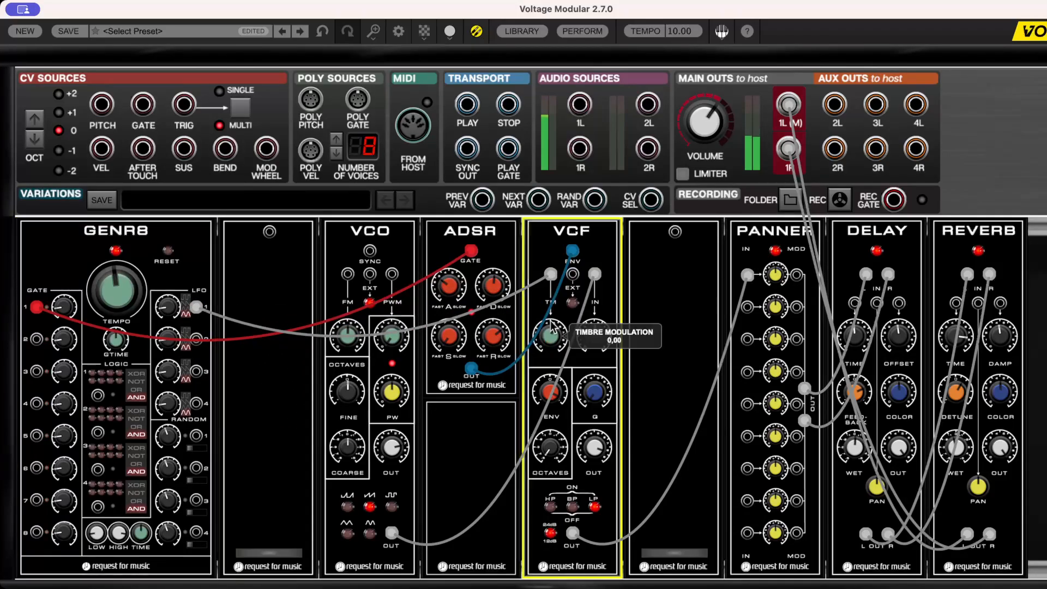
pyautogui.moveTo(552, 327); pyautogui.dragTo(562, 292)
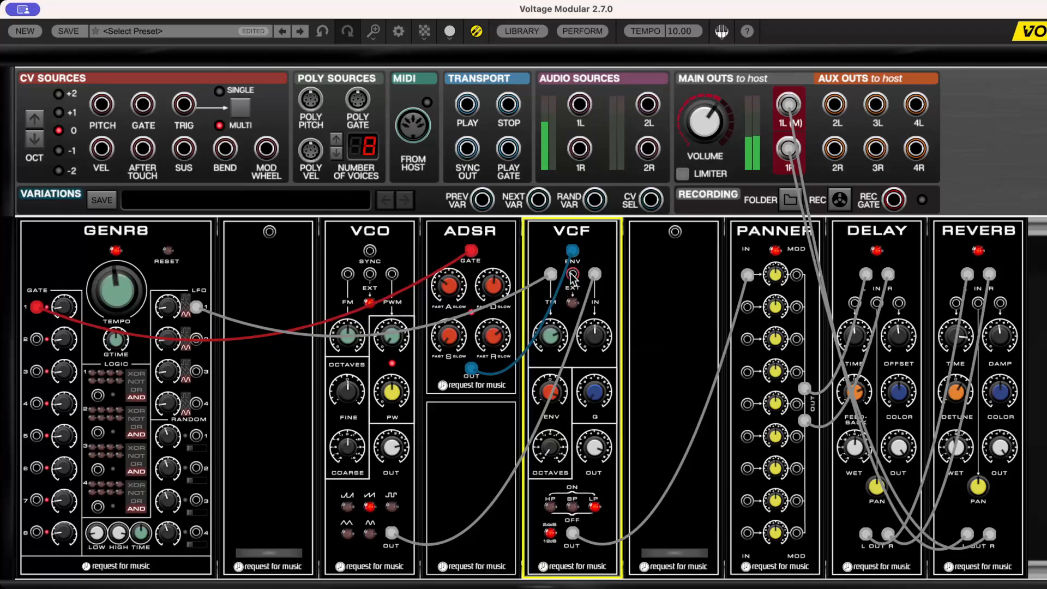
# Slow down the GENR8 tempo well below its middle setting.
pyautogui.click(177, 315)
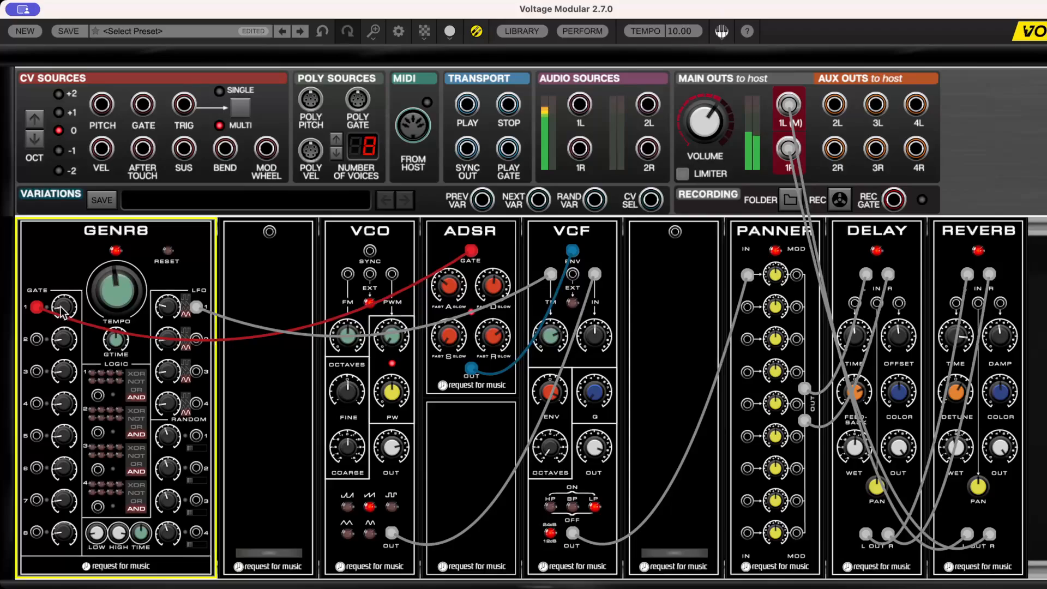
pyautogui.moveTo(62, 312)
pyautogui.moveTo(167, 308)
pyautogui.moveTo(119, 295); pyautogui.dragTo(136, 335)
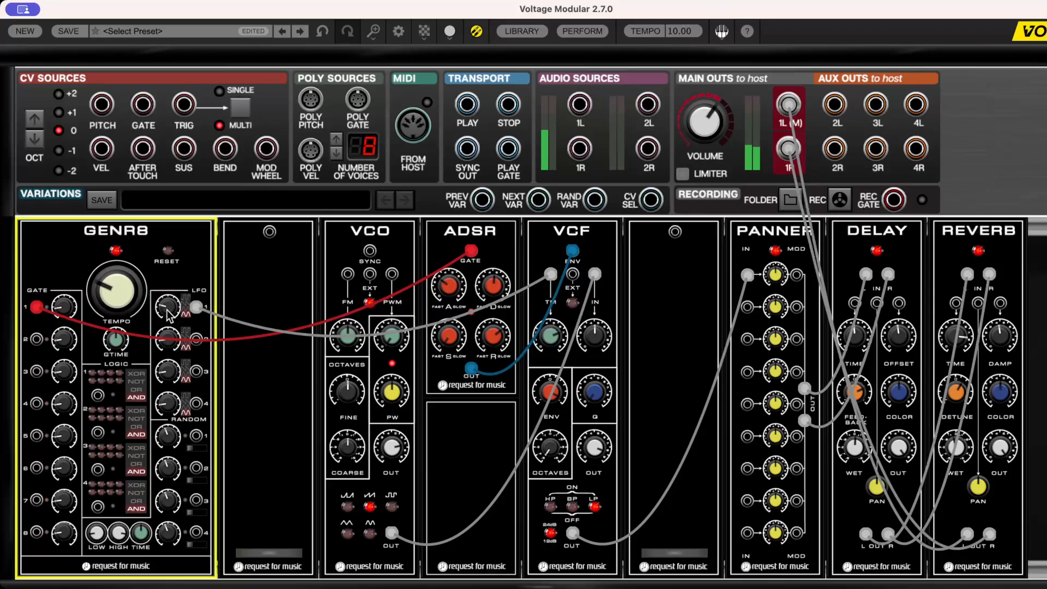
pyautogui.click(448, 289)
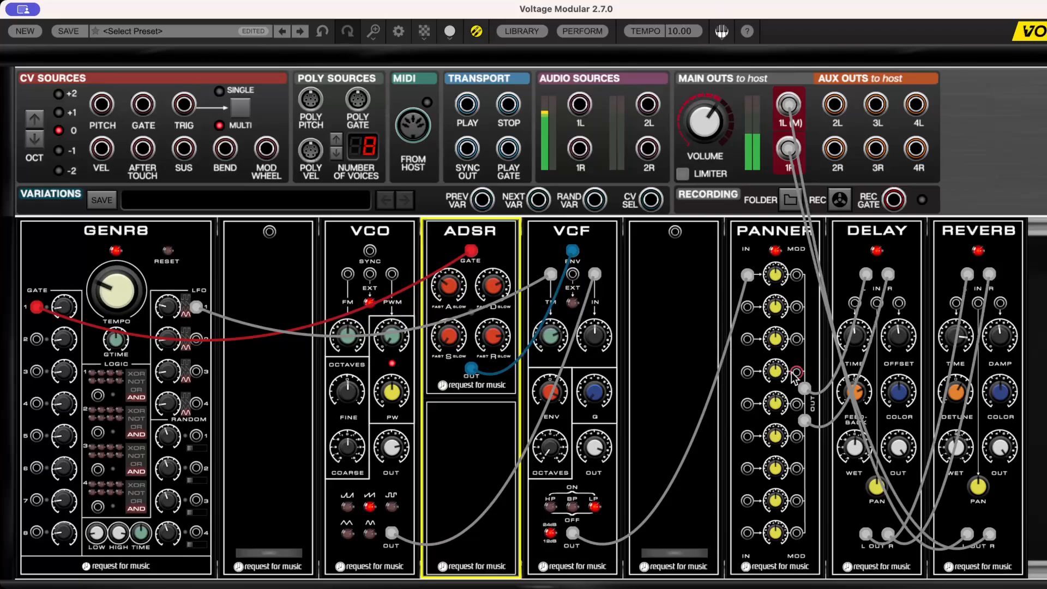
# Patch GENR8's gate 1 output to the jack of the blank module between GENR8 and the VCO.
pyautogui.press('super+minus')
pyautogui.press('super+minus')
pyautogui.press('super+minus')
pyautogui.press('super+minus')
pyautogui.press('super+minus')
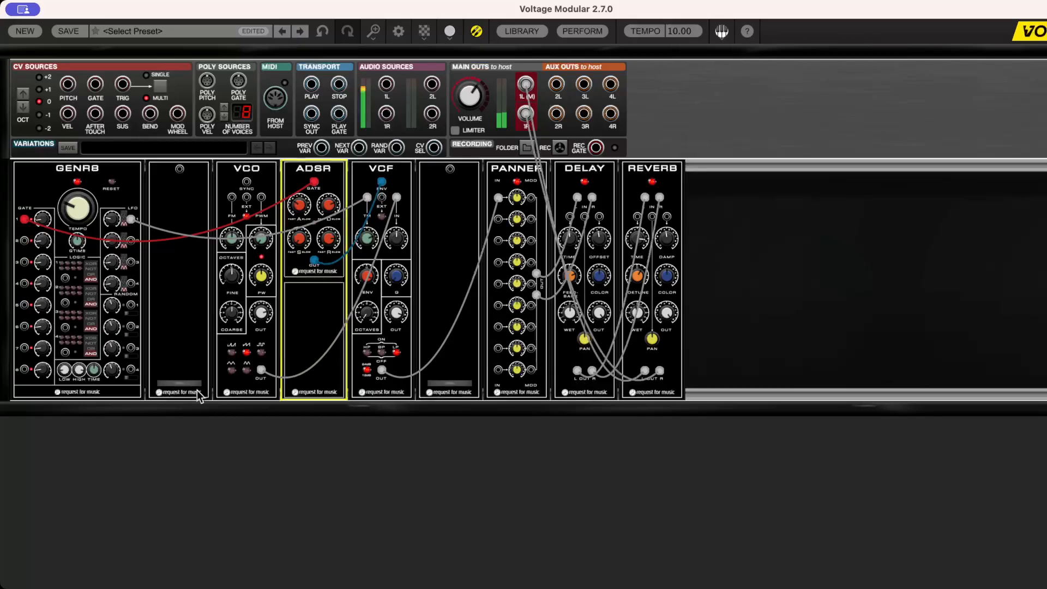
pyautogui.click(383, 272)
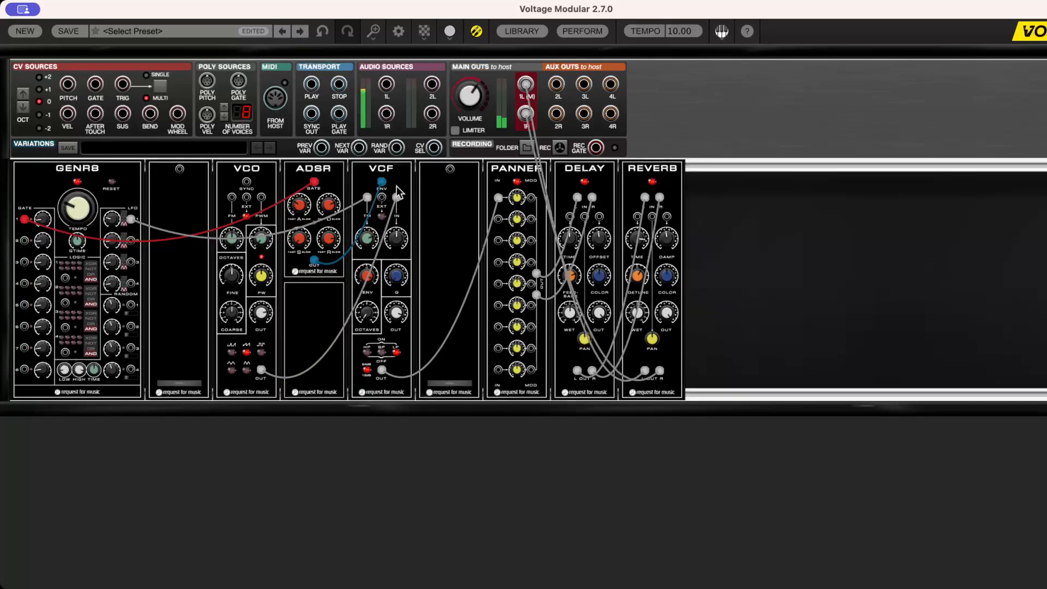
pyautogui.click(189, 215)
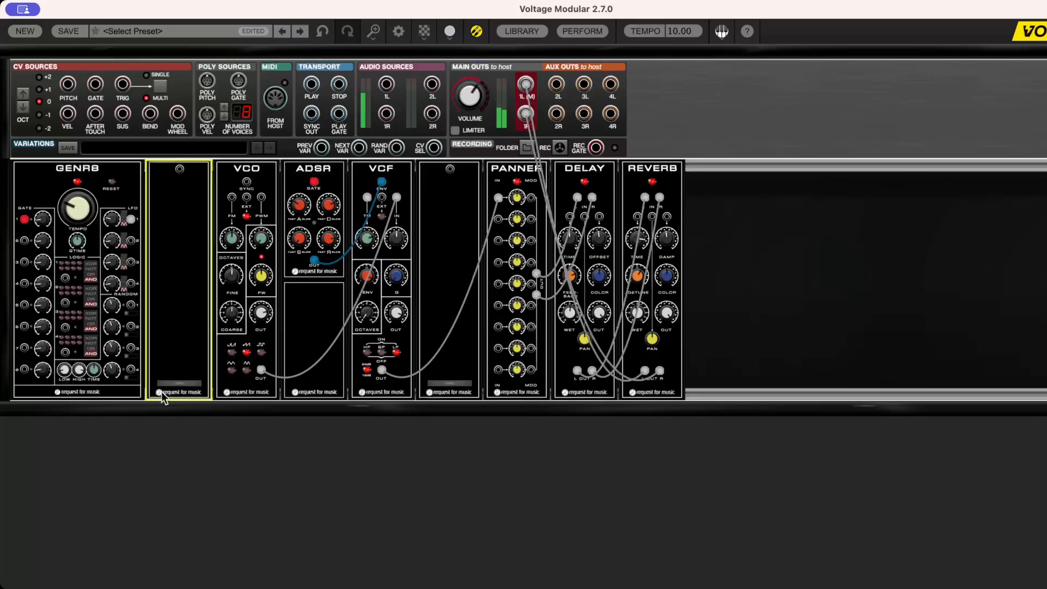
pyautogui.moveTo(180, 168); pyautogui.dragTo(39, 224)
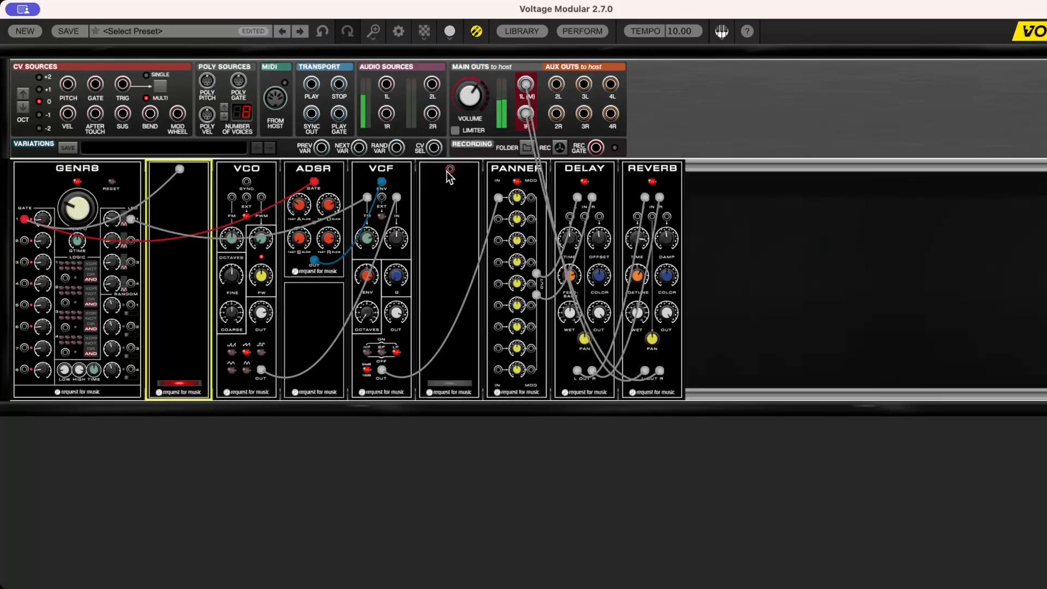
# Patch GENR8's LFO 1 output to the jack of the blank module before the PANNER, and remove that cable again.
pyautogui.moveTo(450, 170); pyautogui.dragTo(131, 221)
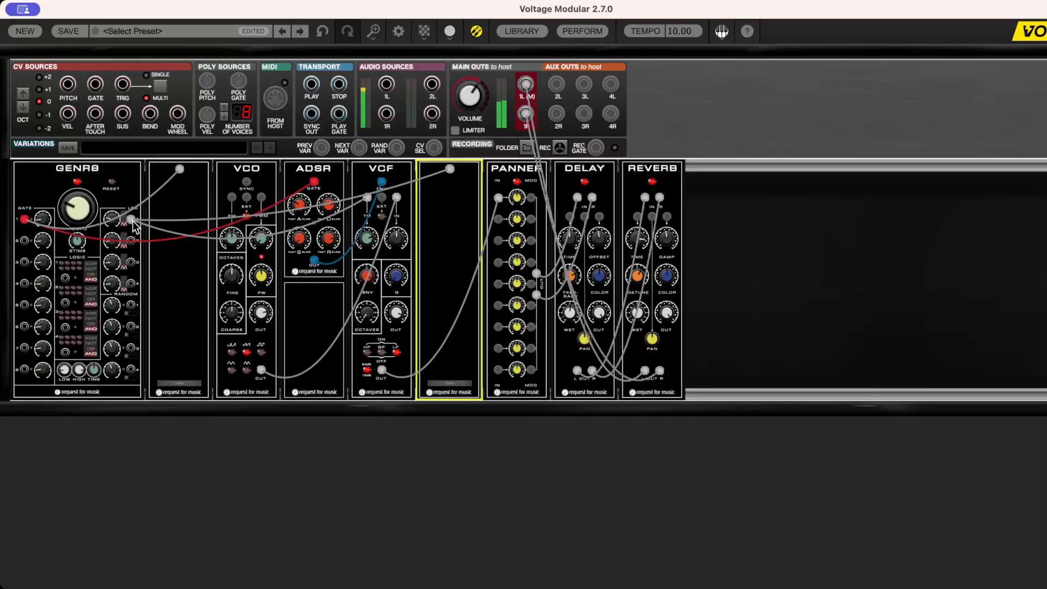
pyautogui.moveTo(133, 224); pyautogui.dragTo(422, 488)
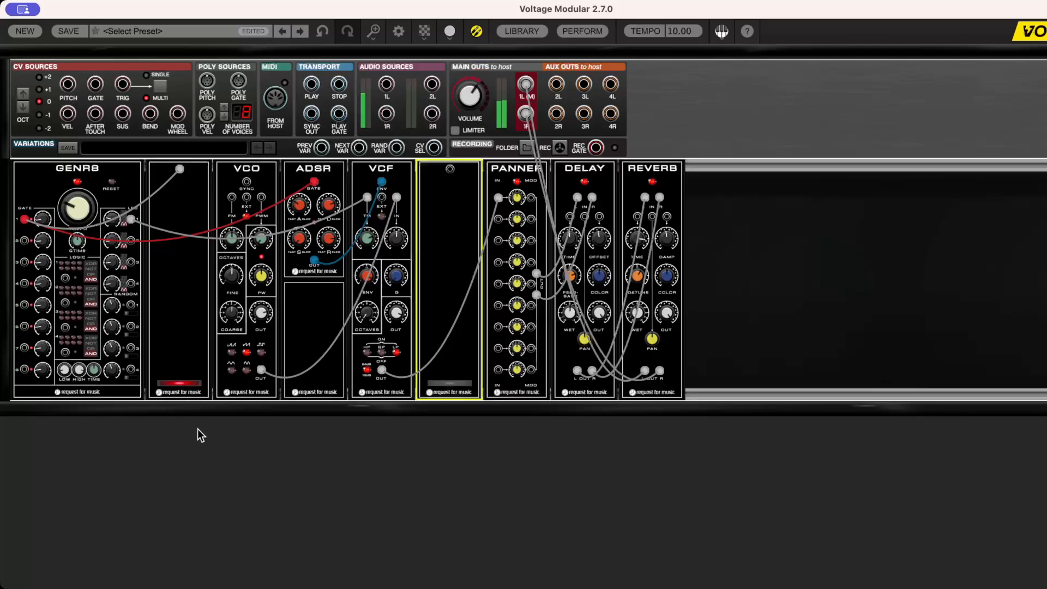
pyautogui.click(298, 359)
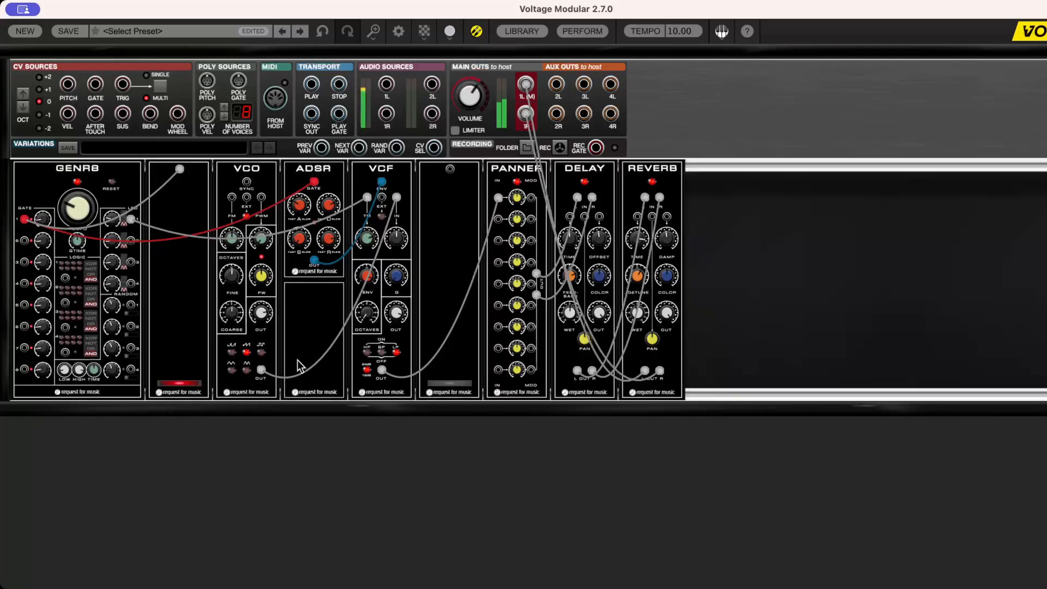
pyautogui.click(192, 351)
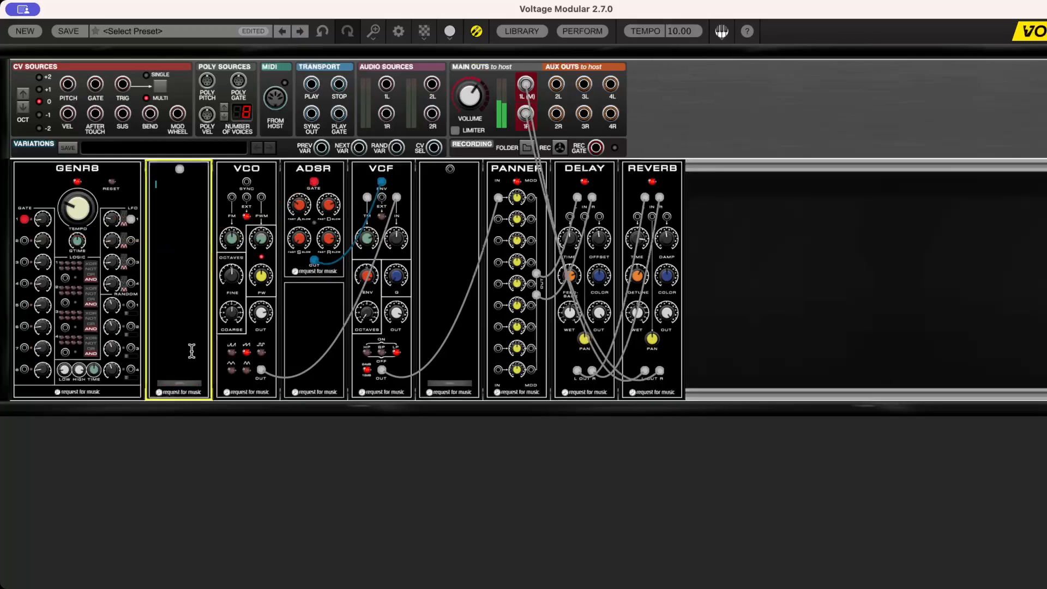
pyautogui.click(273, 342)
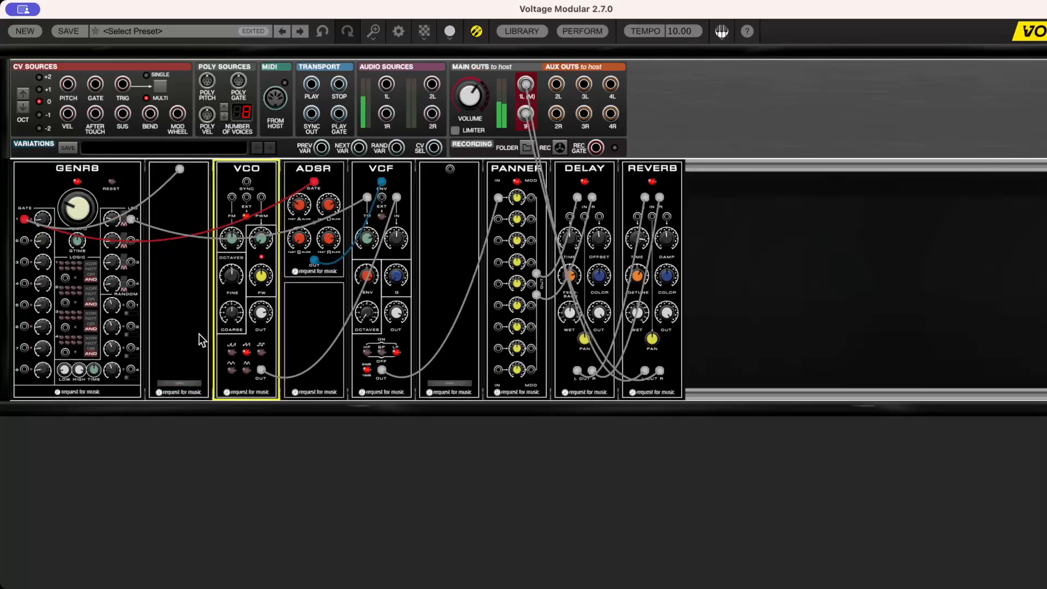
pyautogui.click(184, 303)
pyautogui.click(260, 297)
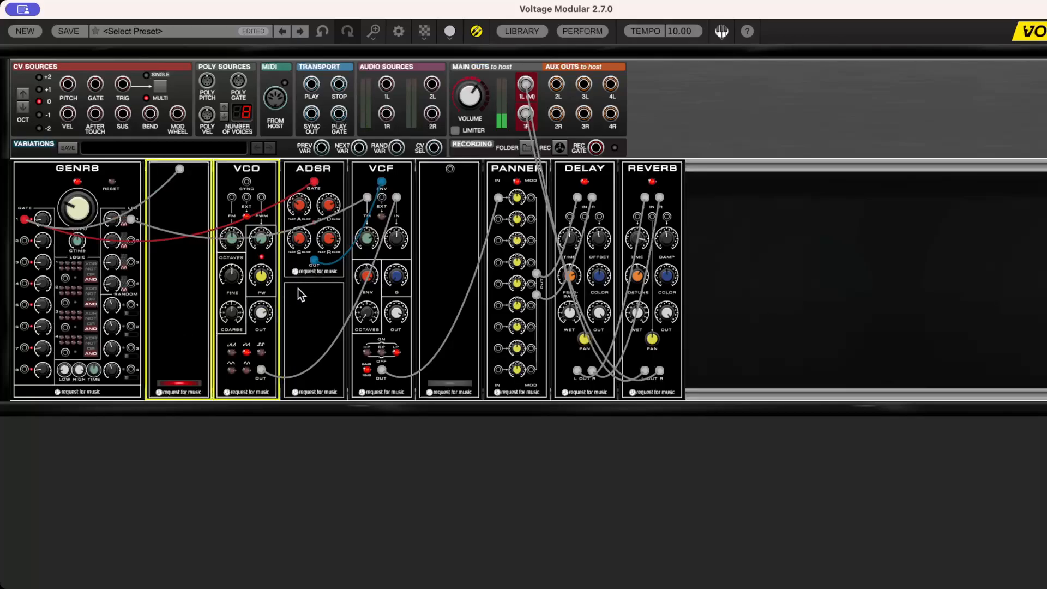
pyautogui.click(298, 289)
pyautogui.click(387, 275)
pyautogui.keyDown('shift'); pyautogui.click(307, 258); pyautogui.keyUp('shift')
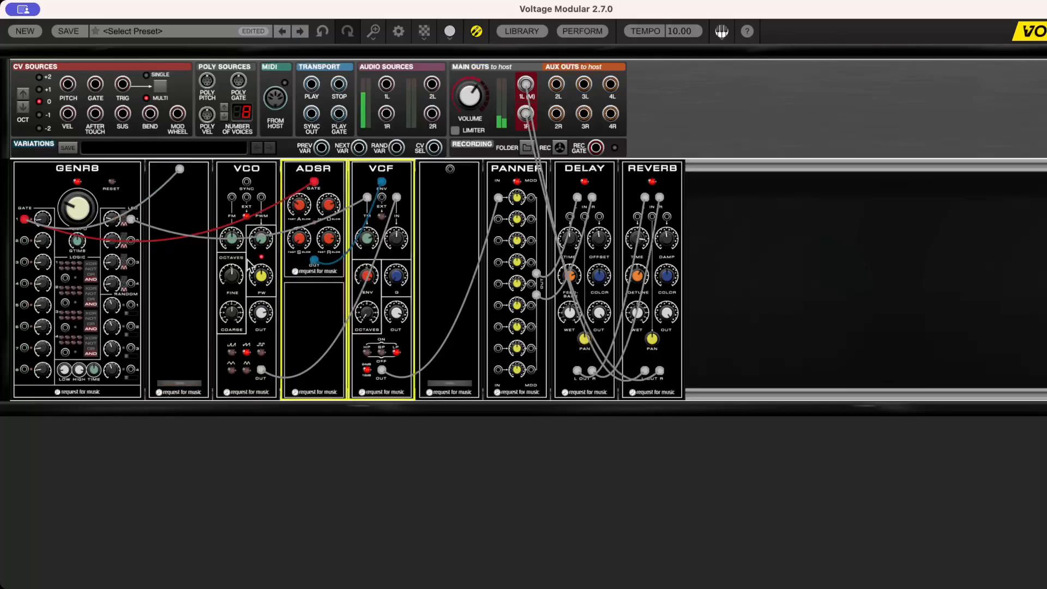
# Duplicate the first blank module, VCO, ADSR and VCF together into the cabinet row directly below the originals.
pyautogui.click(191, 259)
pyautogui.keyDown('shift'); pyautogui.click(248, 260); pyautogui.keyUp('shift')
pyautogui.keyDown('shift'); pyautogui.click(307, 258); pyautogui.keyUp('shift')
pyautogui.keyDown('shift'); pyautogui.click(383, 266); pyautogui.keyUp('shift')
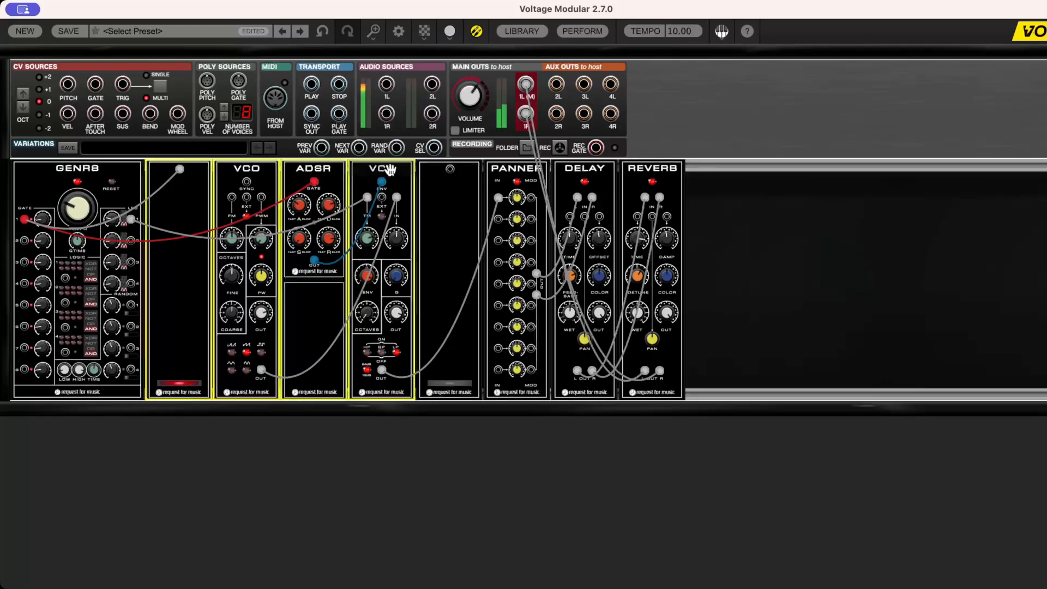
pyautogui.moveTo(389, 170); pyautogui.dragTo(385, 413)
pyautogui.click(466, 478)
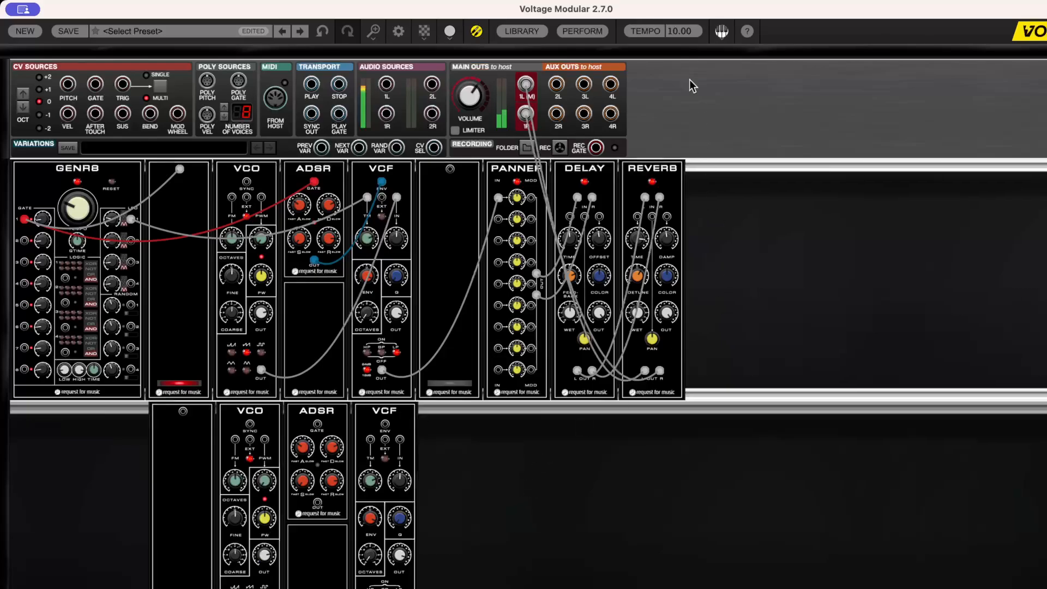
# Add an F_SEQ module to the lower cabinet row between the blank module and the duplicated VCO.
pyautogui.click(522, 32)
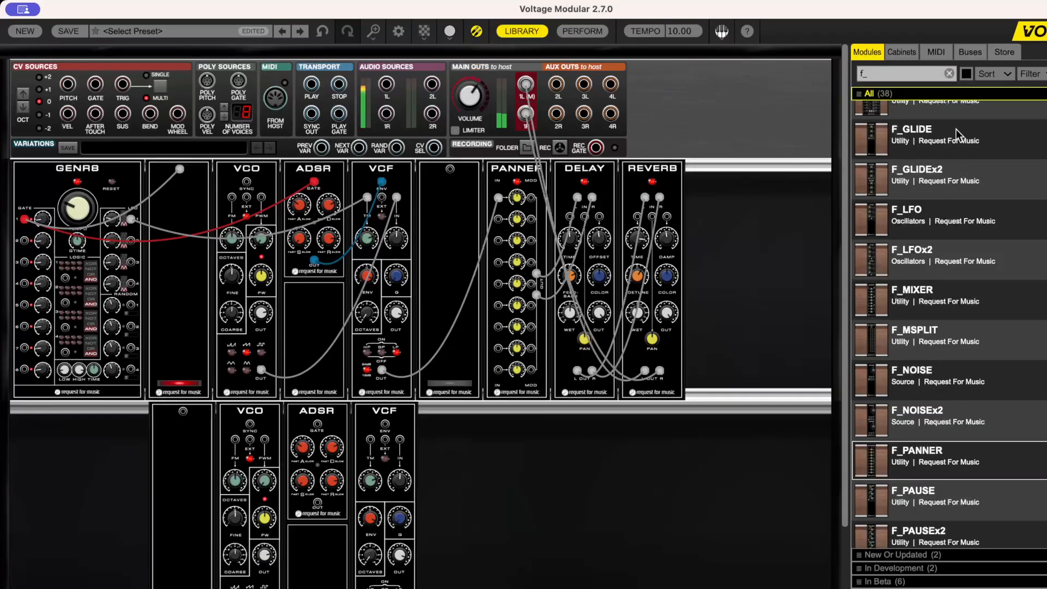
pyautogui.scroll(-10, 986, 420)
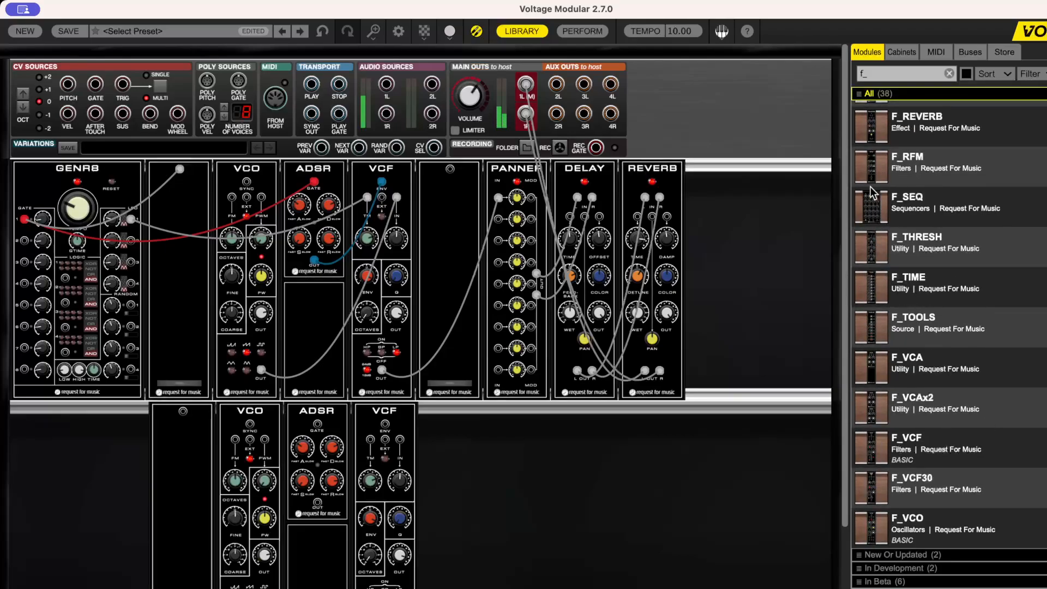
pyautogui.moveTo(873, 194); pyautogui.dragTo(267, 406)
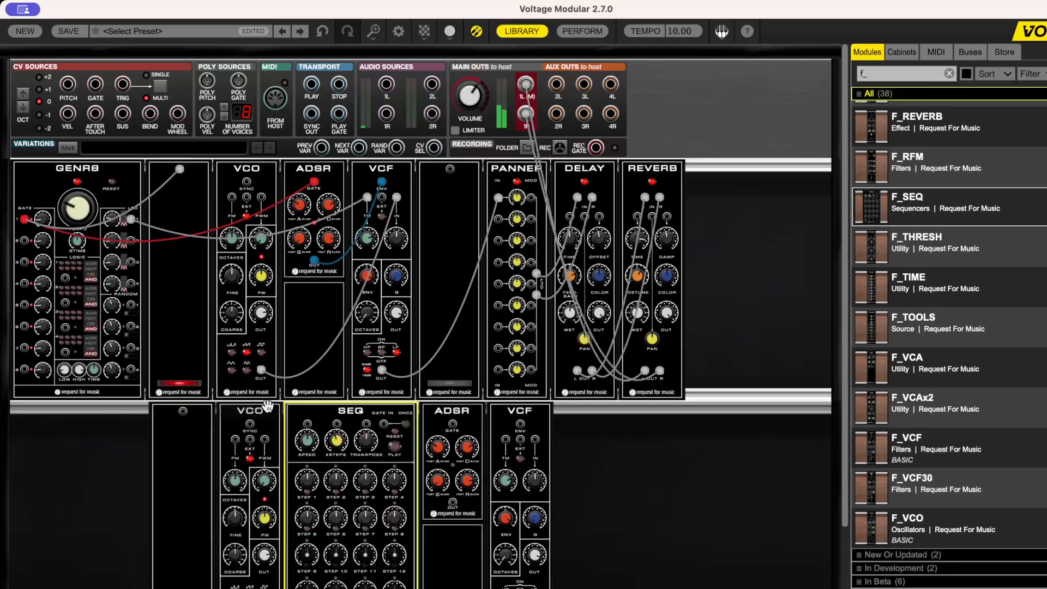
pyautogui.click(267, 407)
pyautogui.moveTo(354, 407); pyautogui.dragTo(220, 413)
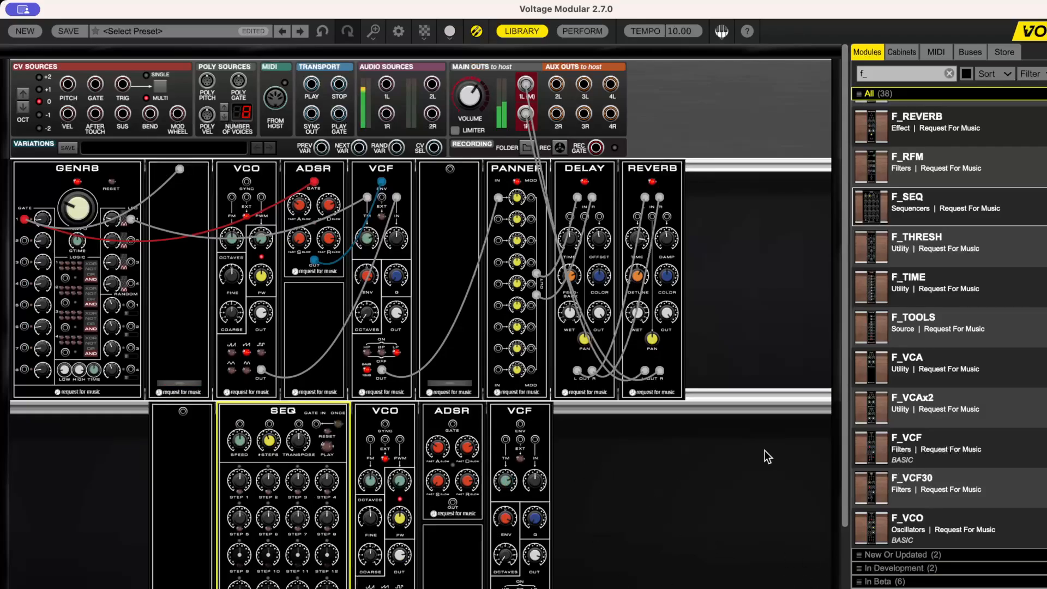
# Reduce the SEQ module's number of steps to 3.
pyautogui.press('super+minus')
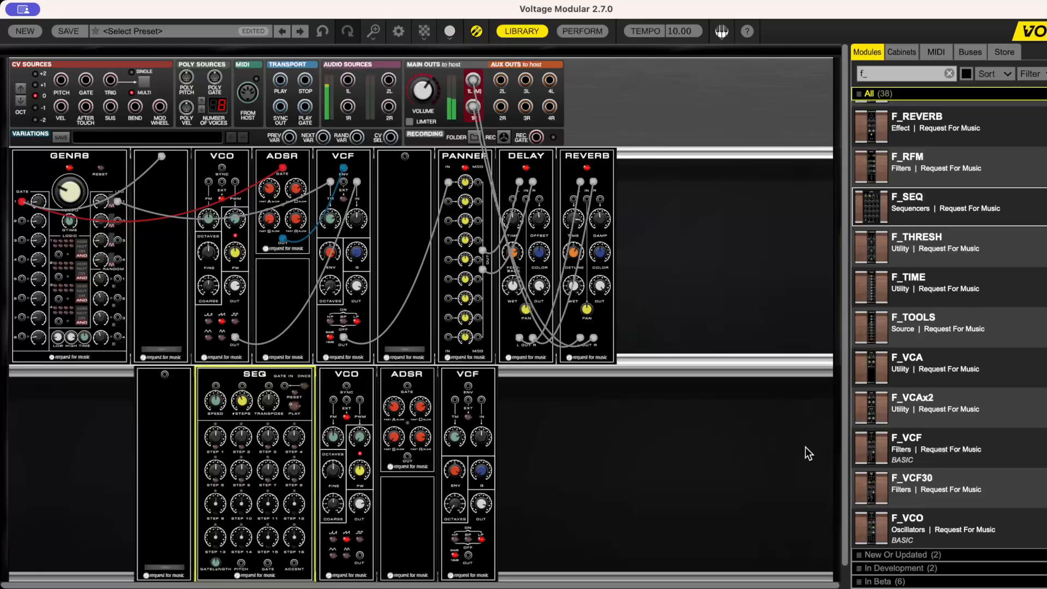
pyautogui.press('super+minus')
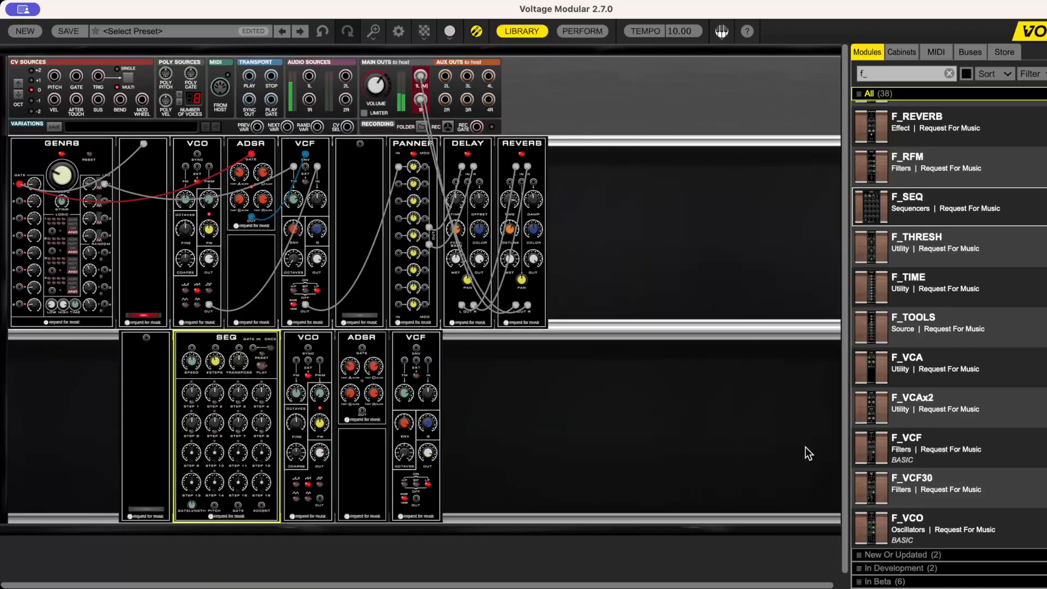
pyautogui.press('super+equal')
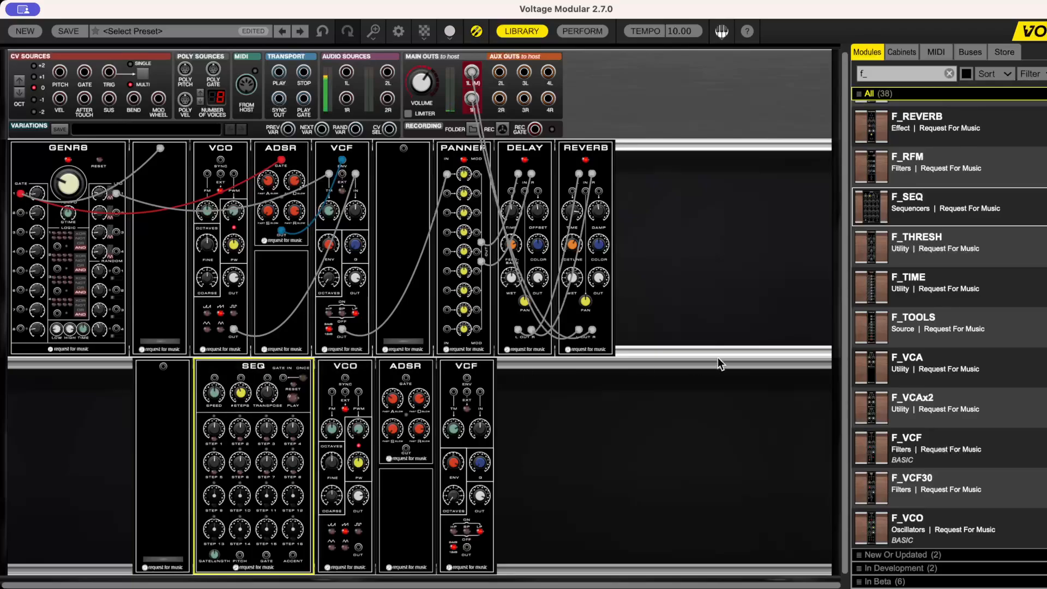
pyautogui.scroll(5, 718, 358)
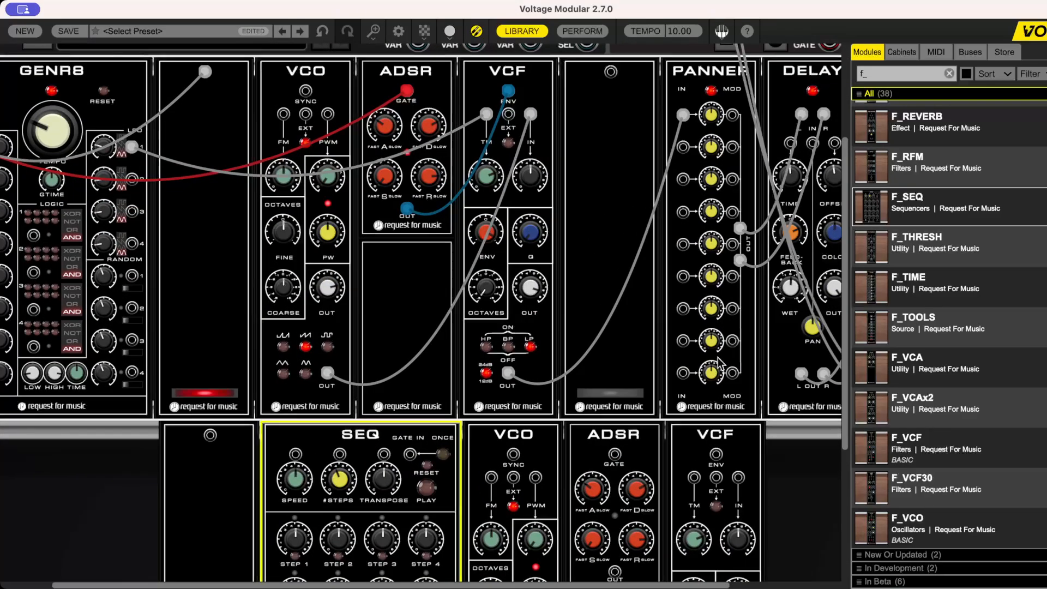
pyautogui.scroll(-5, 637, 390)
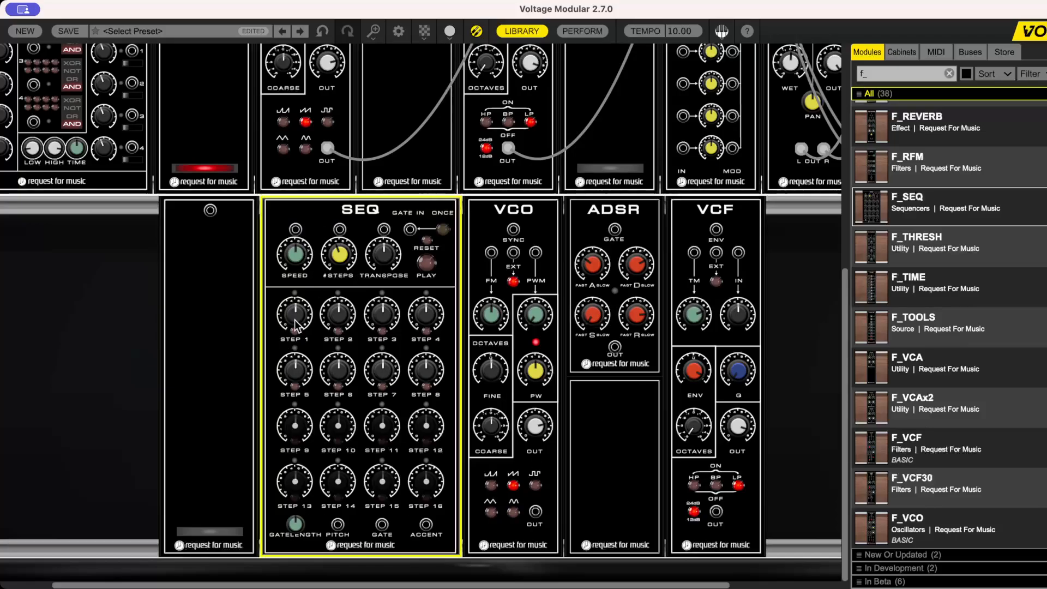
pyautogui.moveTo(341, 258); pyautogui.dragTo(360, 339)
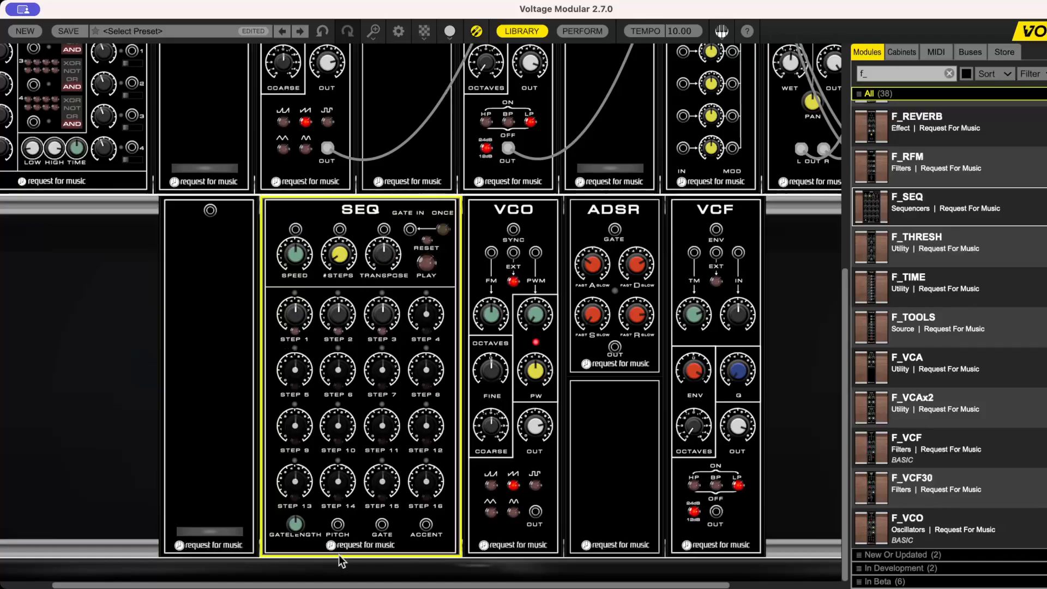
# Patch SEQ's pitch output to the lower VCO's EXT input, and that VCO's output to the lower VCF's audio input.
pyautogui.moveTo(338, 524); pyautogui.dragTo(513, 254)
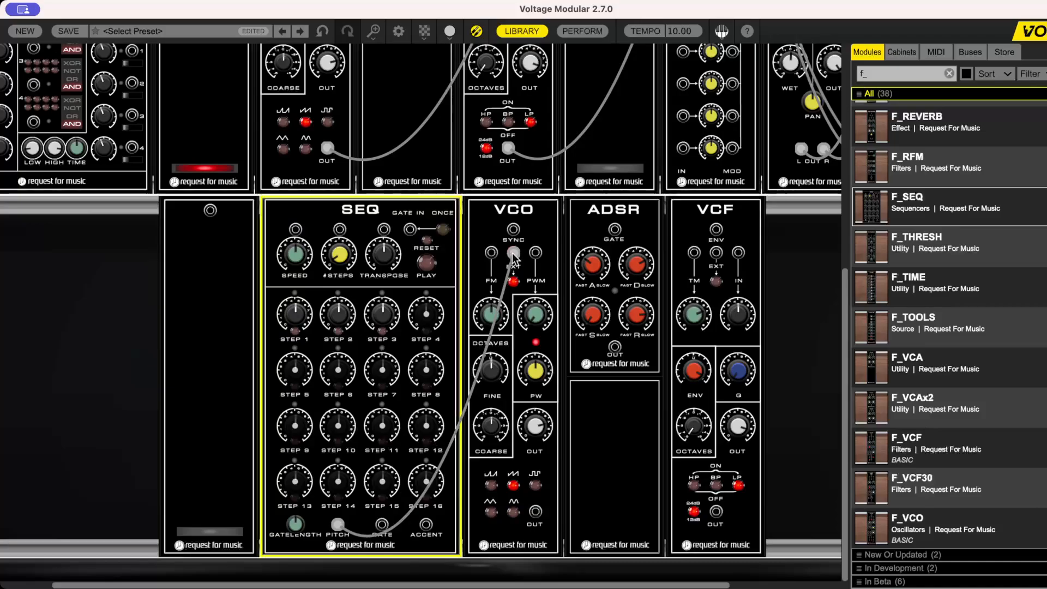
pyautogui.click(495, 374)
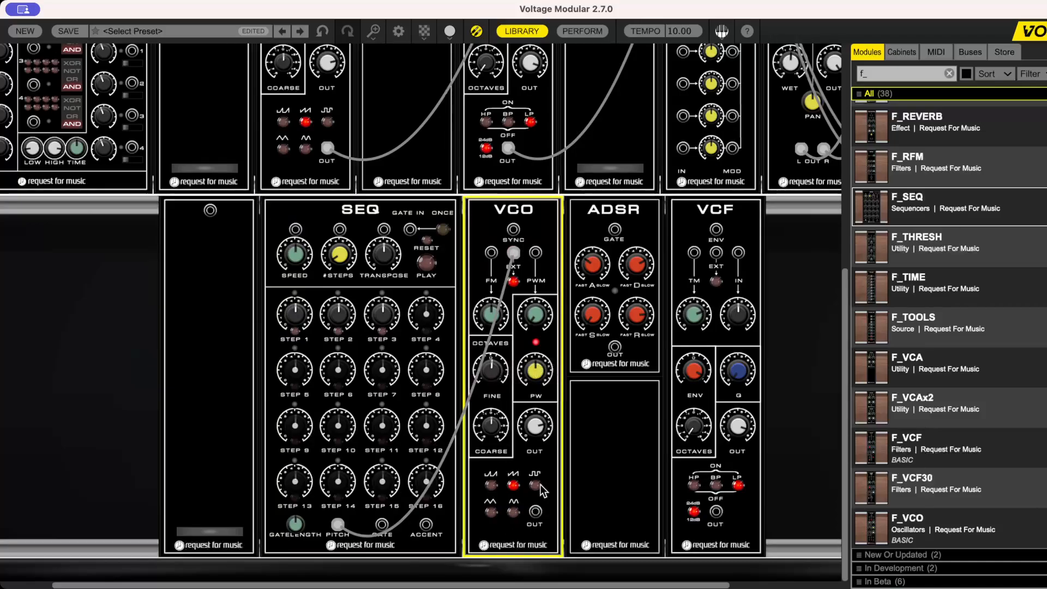
pyautogui.moveTo(535, 512); pyautogui.dragTo(739, 254)
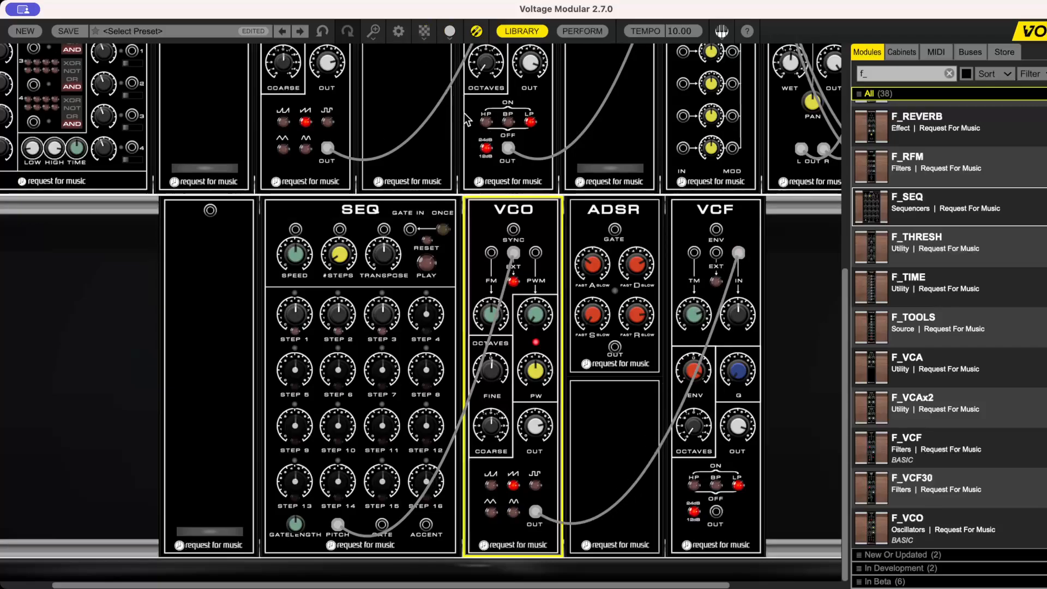
# Patch the lower ADSR's output to the lower VCF's ENV input, and SEQ's gate output to that ADSR's gate input.
pyautogui.click(718, 232)
pyautogui.moveTo(716, 230); pyautogui.dragTo(615, 347)
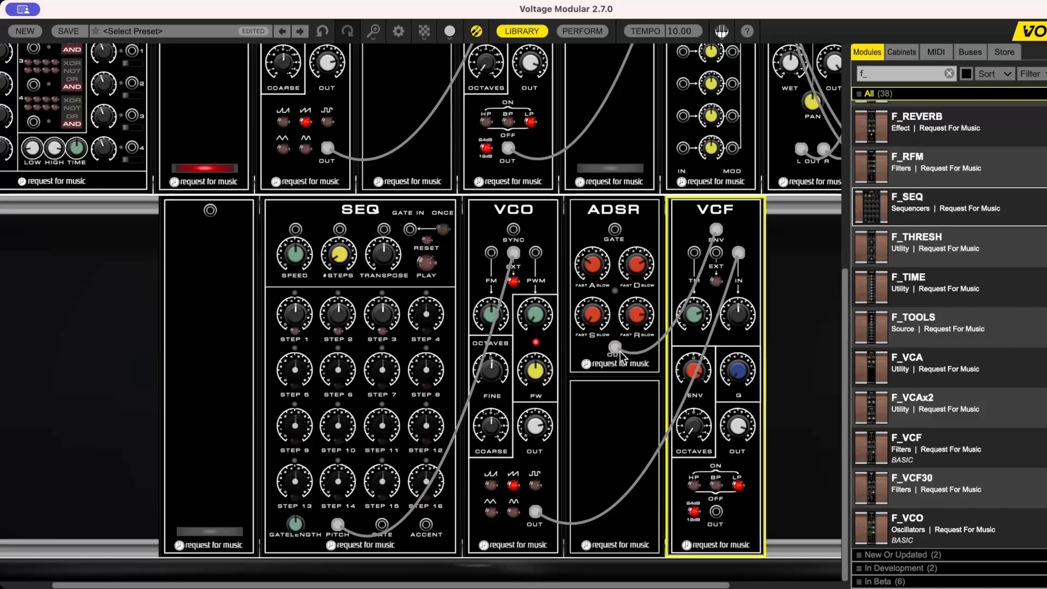
pyautogui.moveTo(614, 230); pyautogui.dragTo(383, 528)
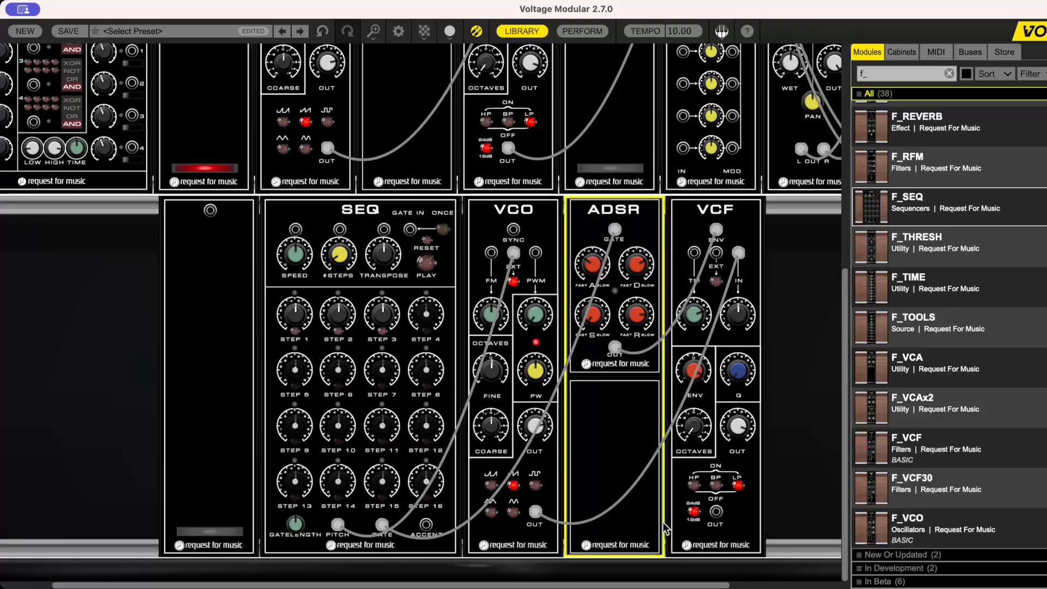
# Patch the lower VCF's output to the second input of the PANNER.
pyautogui.click(716, 513)
pyautogui.moveTo(716, 512); pyautogui.dragTo(684, 248)
pyautogui.scroll(-5, 539, 480)
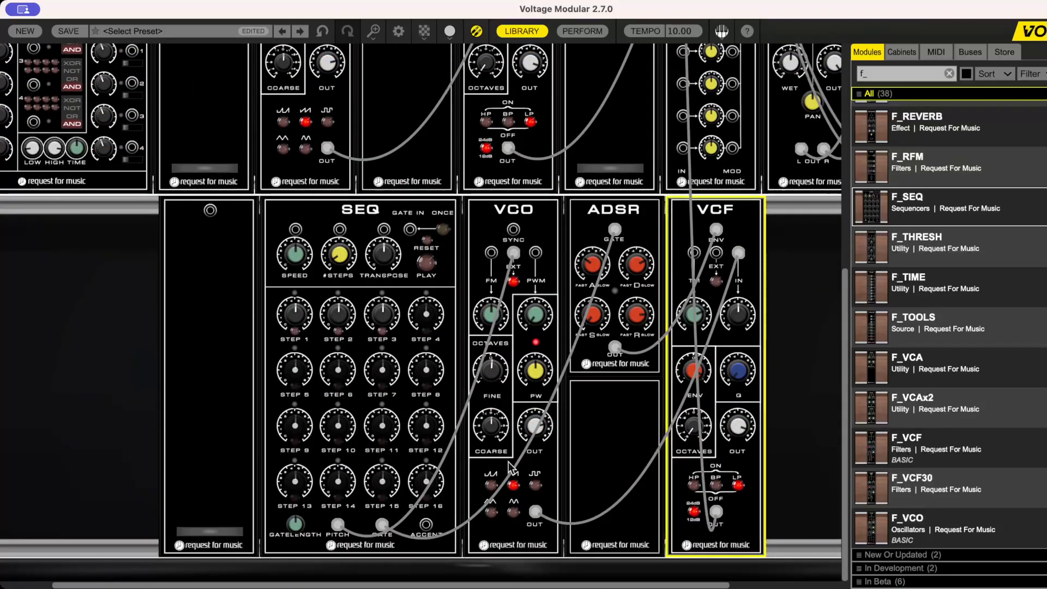
# Start the SEQ playing, then set the lower ADSR's attack to 10.00 and shorten its release.
pyautogui.click(547, 425)
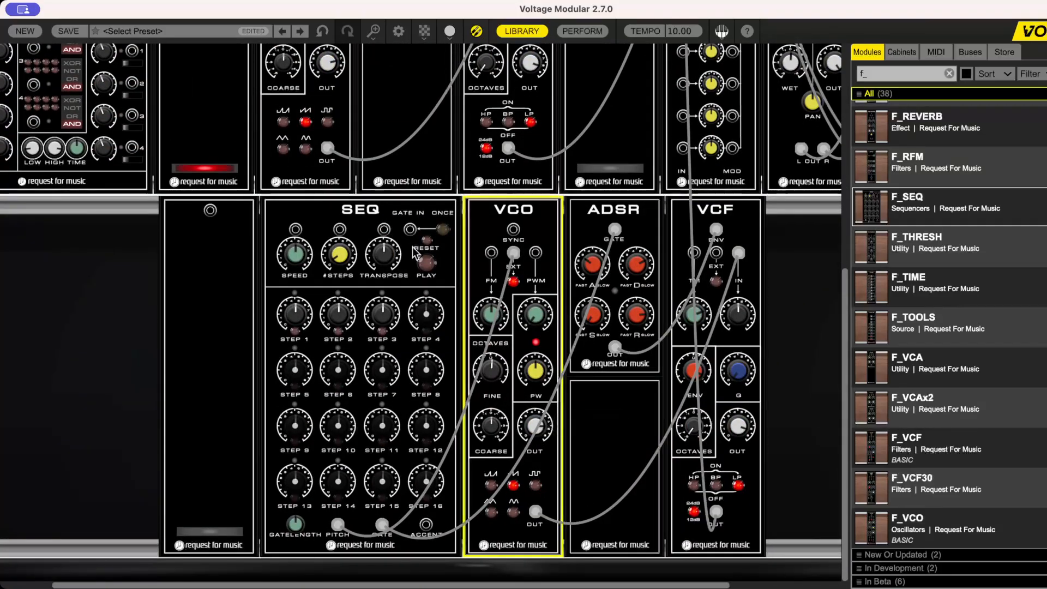
pyautogui.click(426, 264)
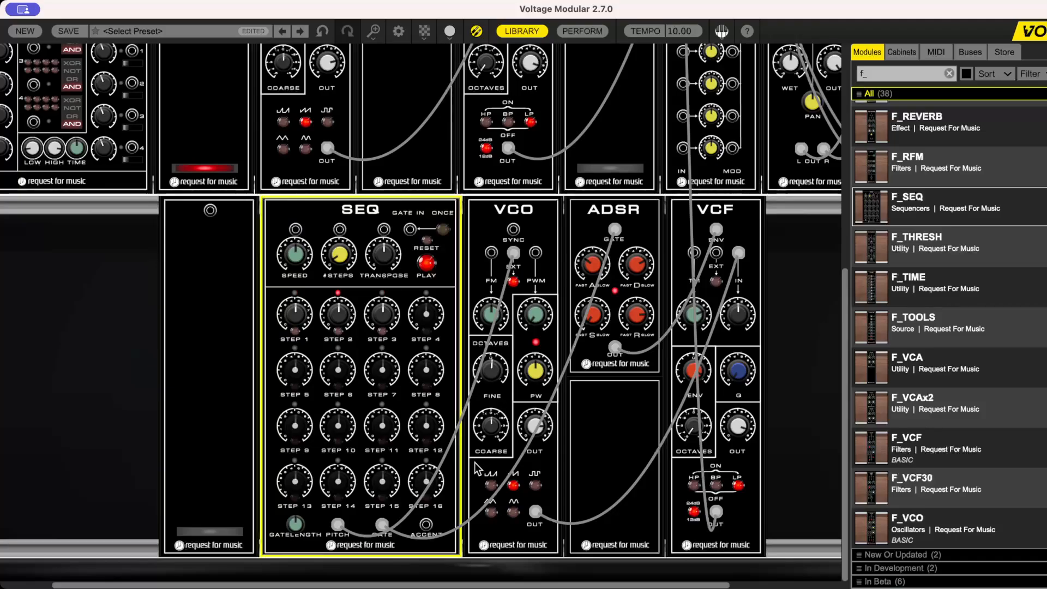
pyautogui.click(606, 274)
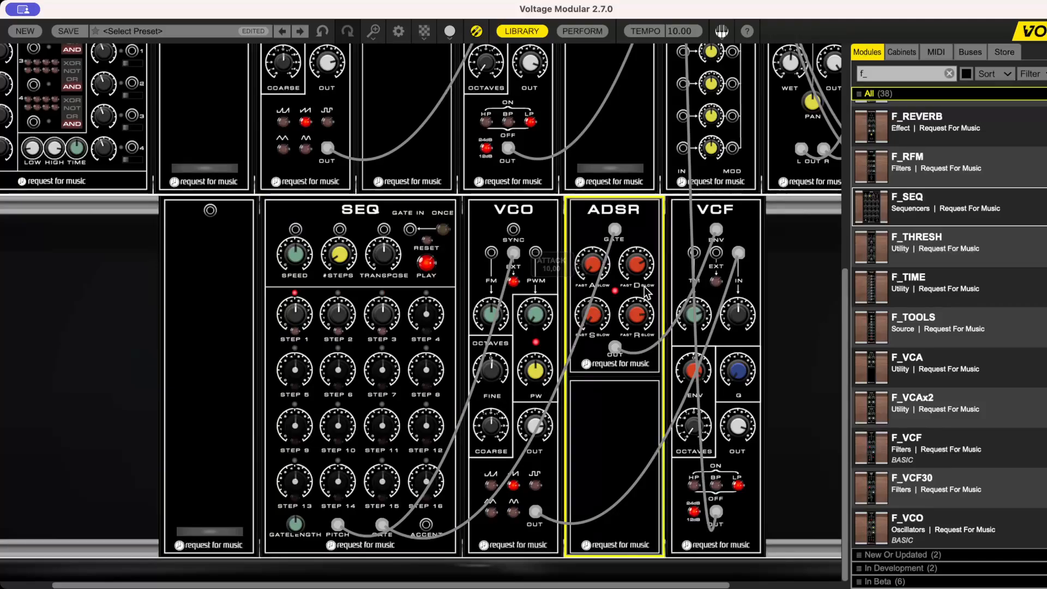
pyautogui.click(636, 315)
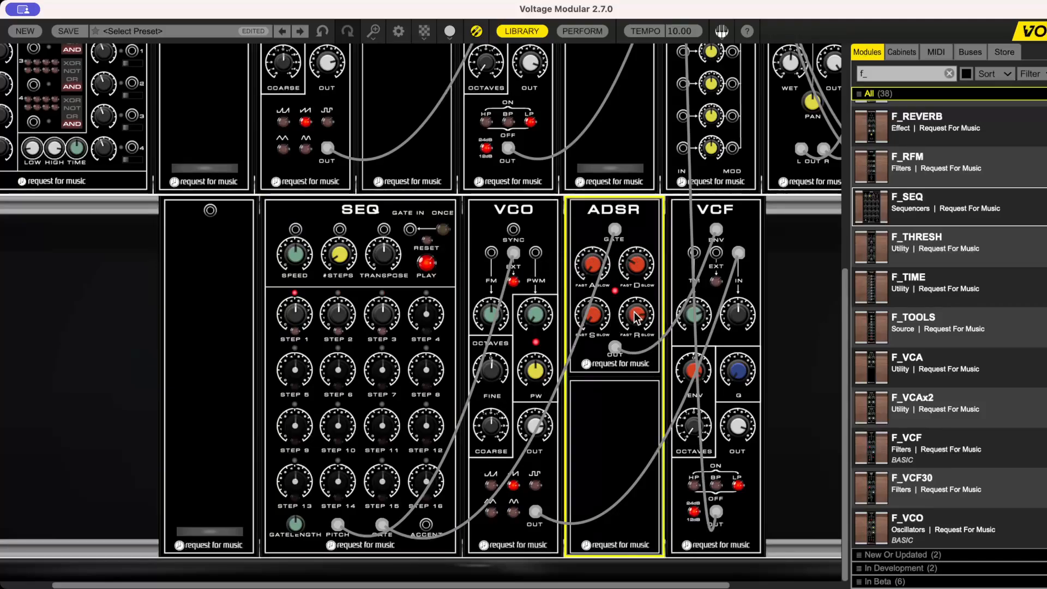
# Raise the lower VCO's coarse tuning and turn up the pitches of SEQ steps 2 and 3, with step 3 highest.
pyautogui.doubleClick(492, 427)
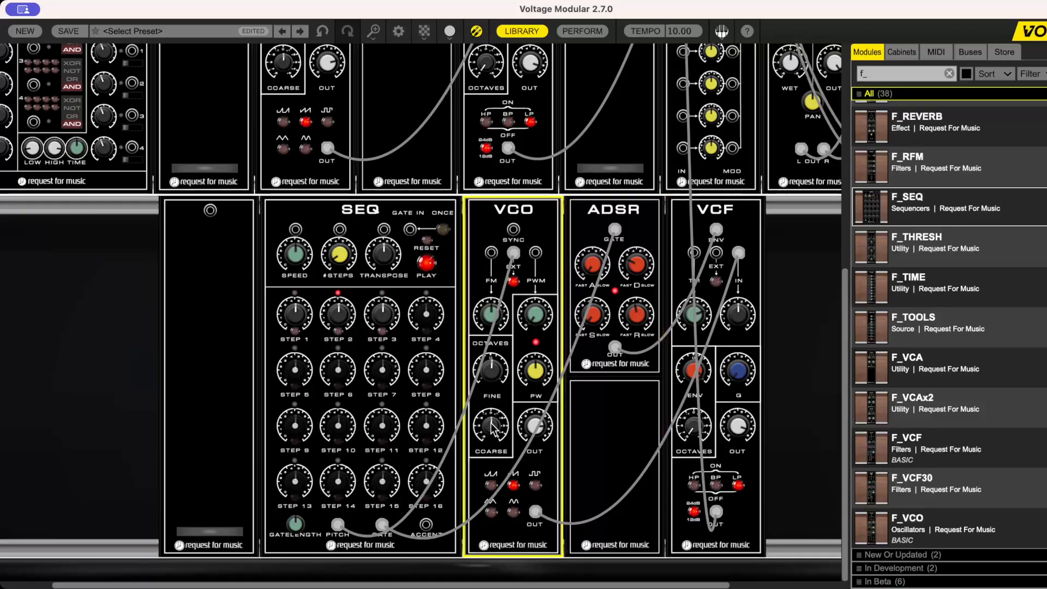
pyautogui.click(492, 428)
pyautogui.moveTo(339, 297); pyautogui.dragTo(404, 281)
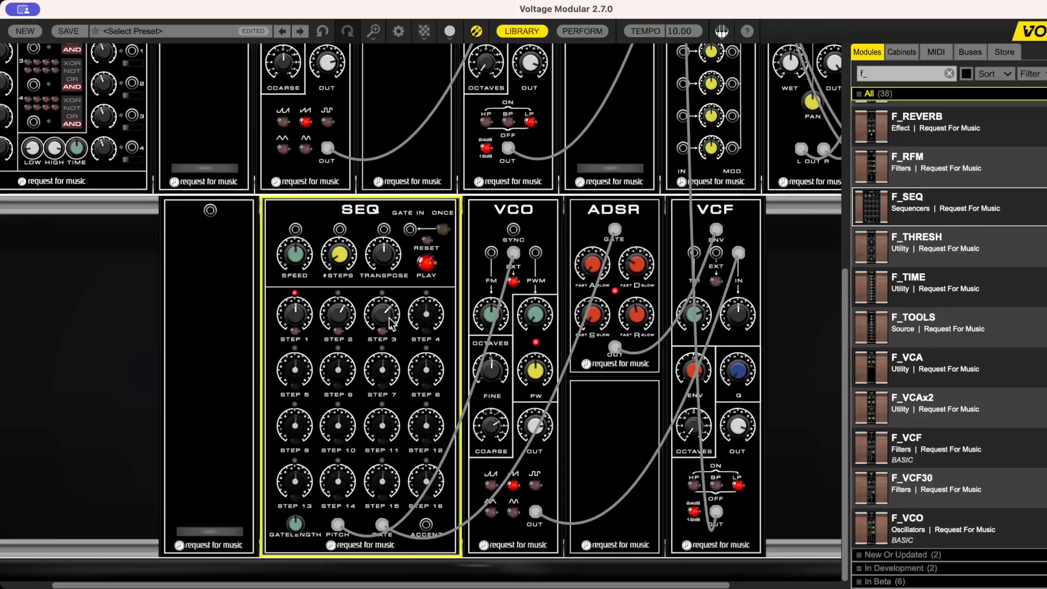
# Set the SEQ module's tempo to 60.
pyautogui.moveTo(294, 257)
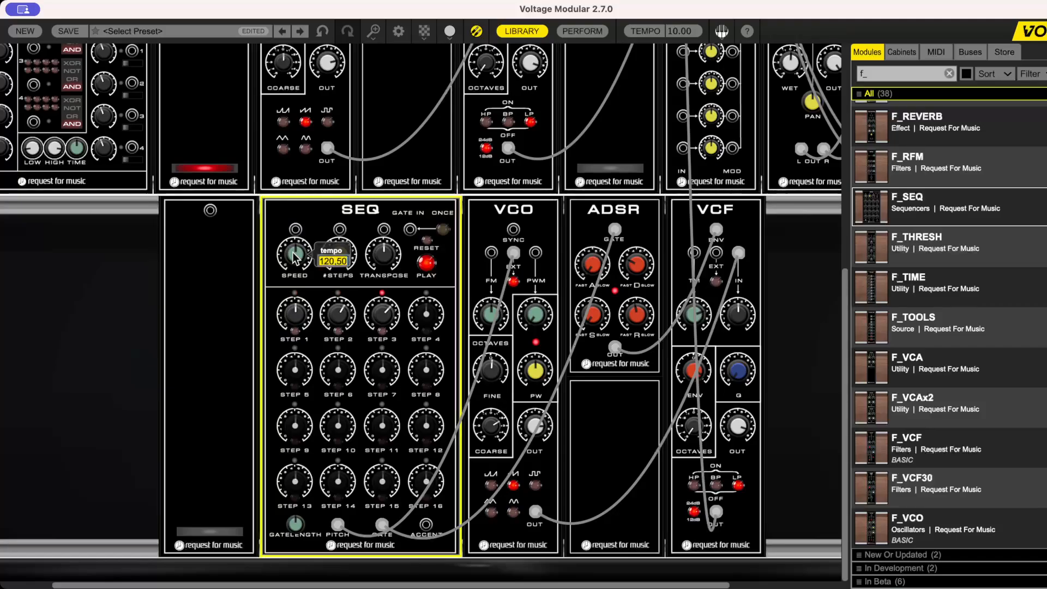
pyautogui.write('60')
pyautogui.press('Return')
# Fine-tune the lower voice's ADSR decay, VCF envelope amount and VCO output level.
pyautogui.click(633, 267)
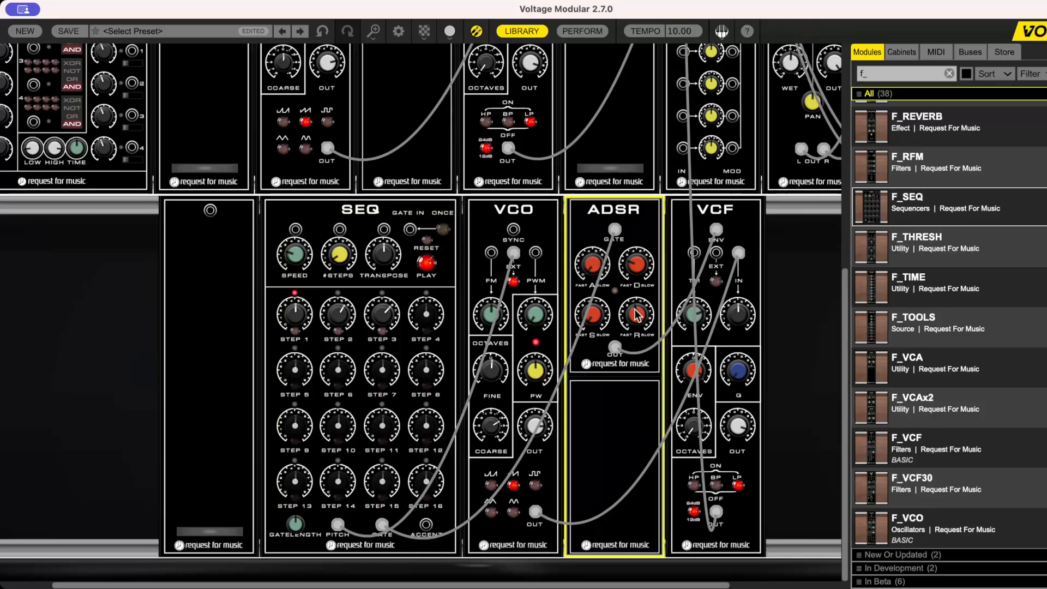
pyautogui.click(701, 370)
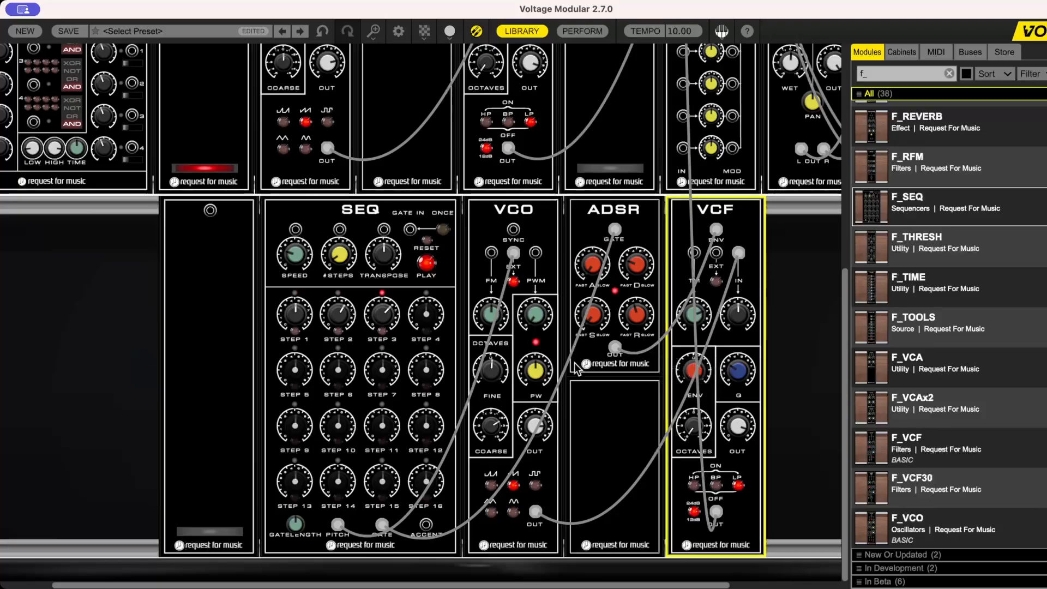
pyautogui.click(523, 434)
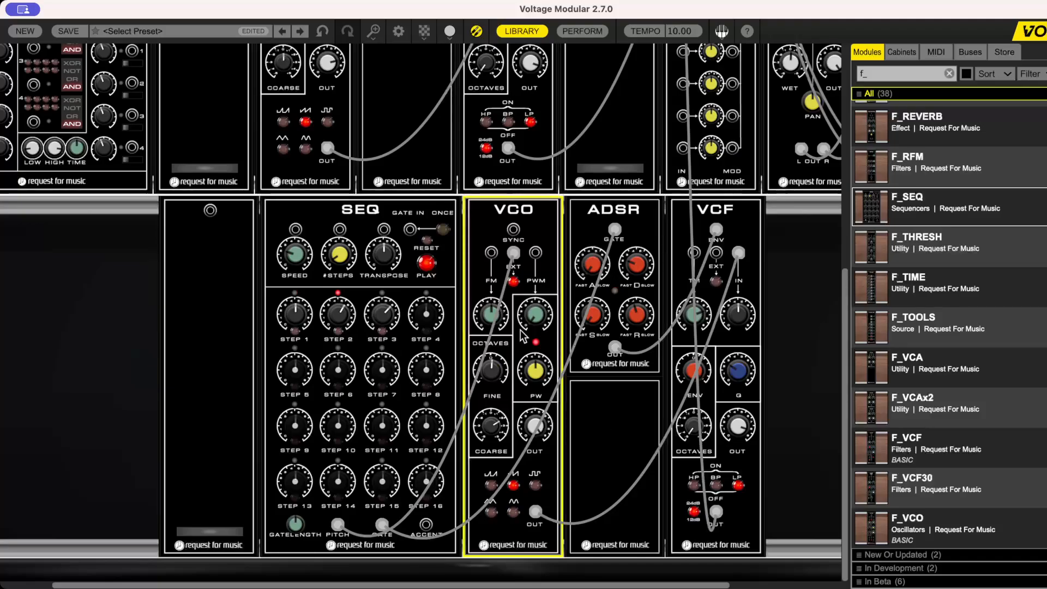
# Adjust the pan position of the PANNER's second channel, which carries the sequenced lower voice.
pyautogui.scroll(3, 665, 101)
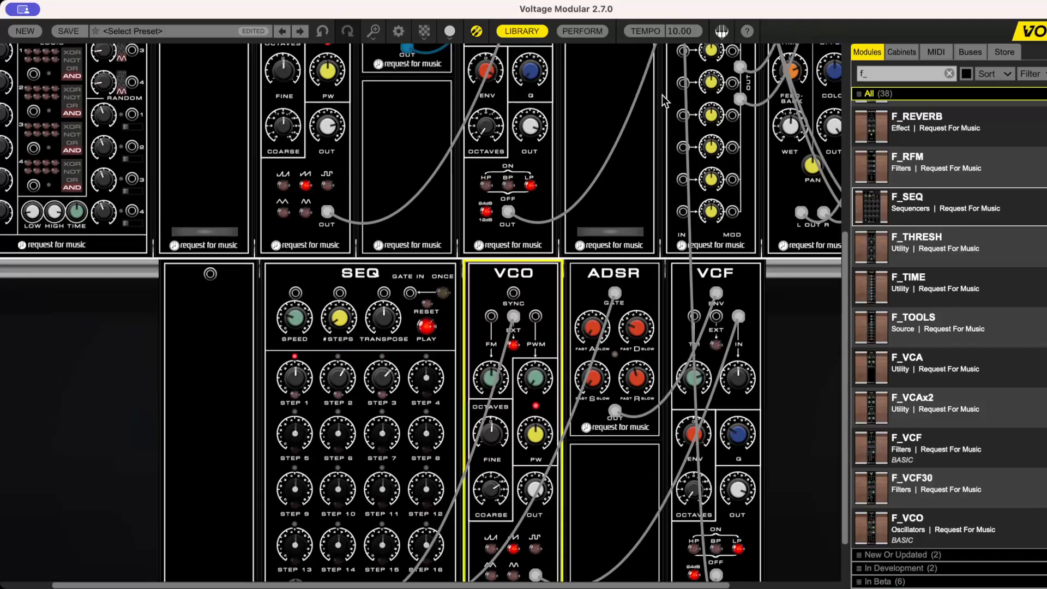
pyautogui.scroll(2, 664, 101)
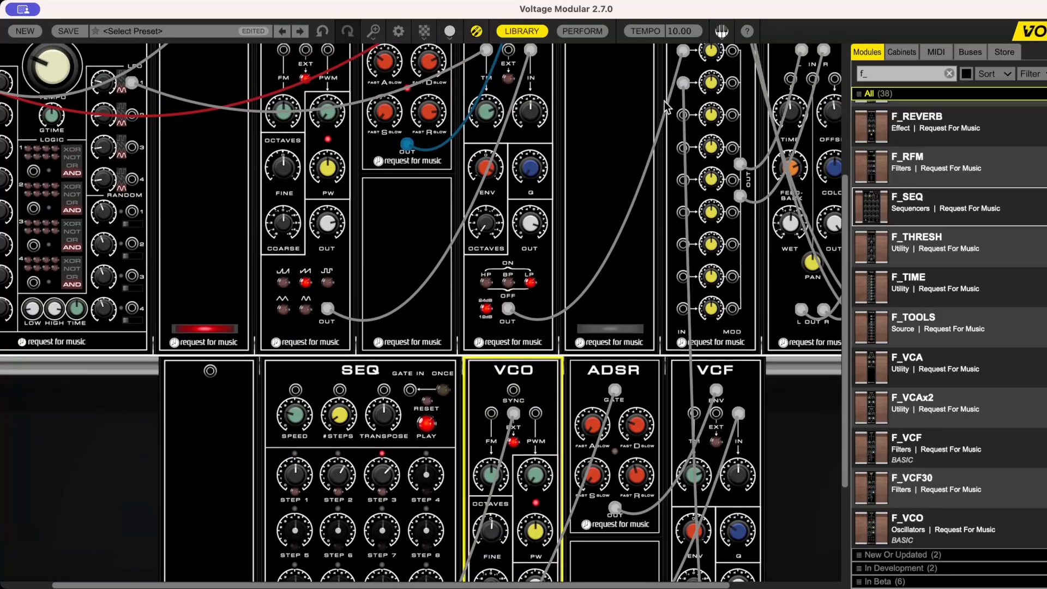
pyautogui.click(709, 90)
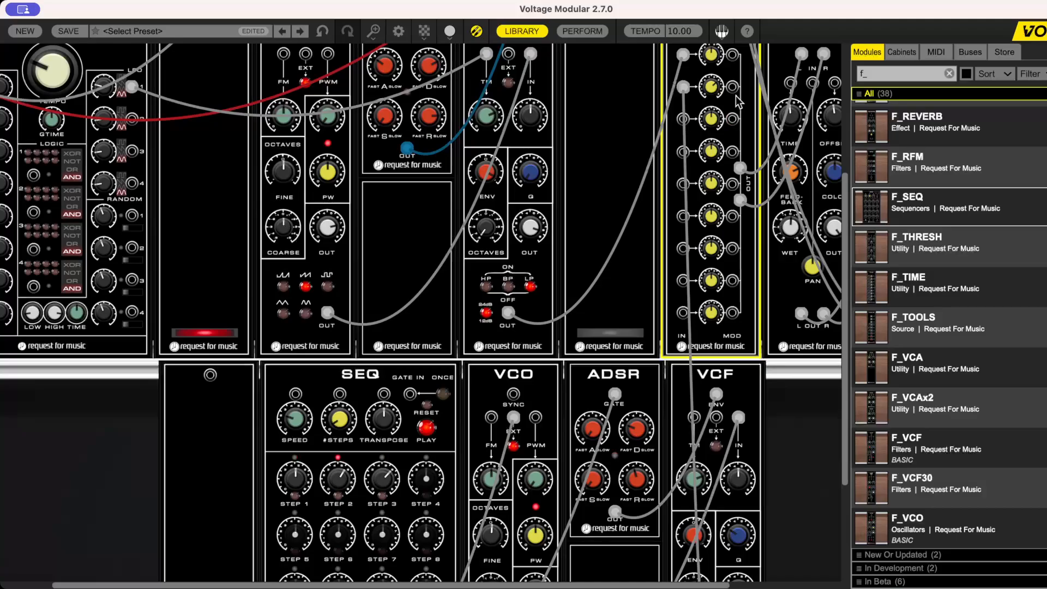
pyautogui.scroll(3, 651, 135)
pyautogui.scroll(4, 651, 135)
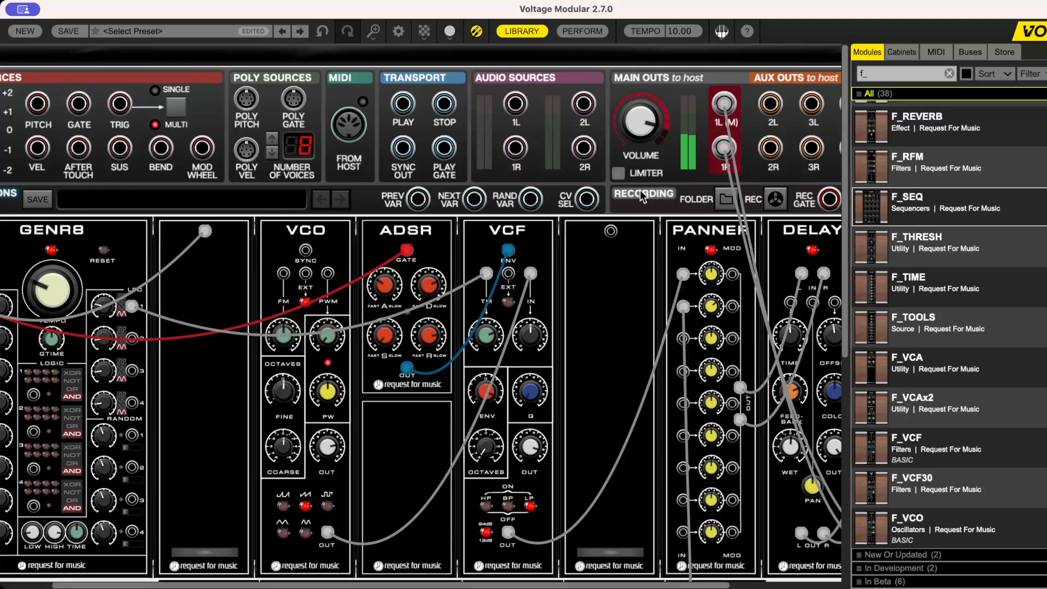
pyautogui.moveTo(641, 119)
# Switch off the low-pass mode of the upper-row VCF.
pyautogui.scroll(-10, 506, 327)
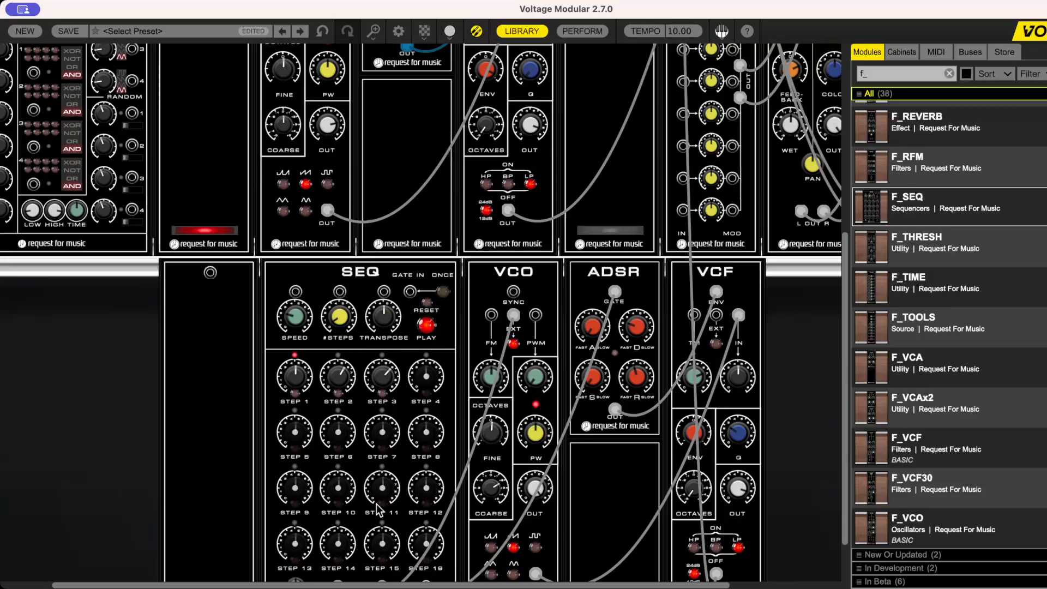
pyautogui.click(529, 212)
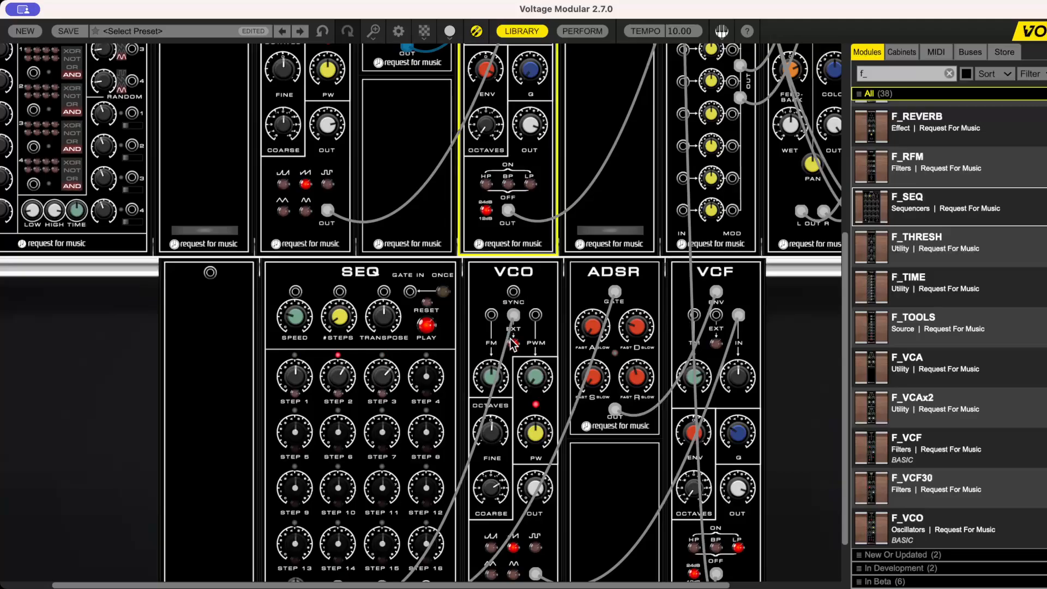
pyautogui.scroll(5, 513, 344)
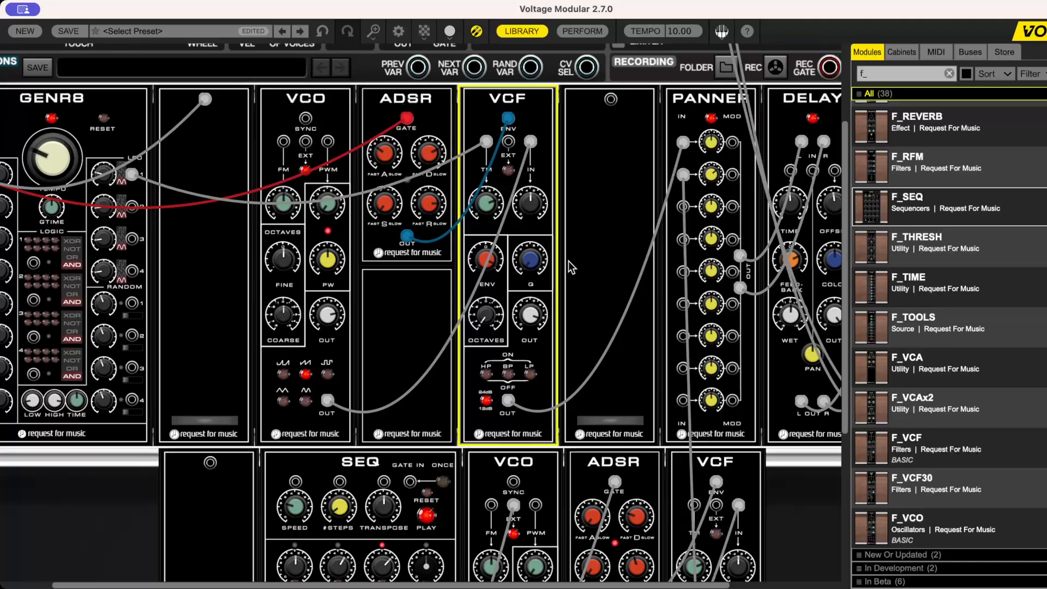
pyautogui.scroll(-5, 563, 300)
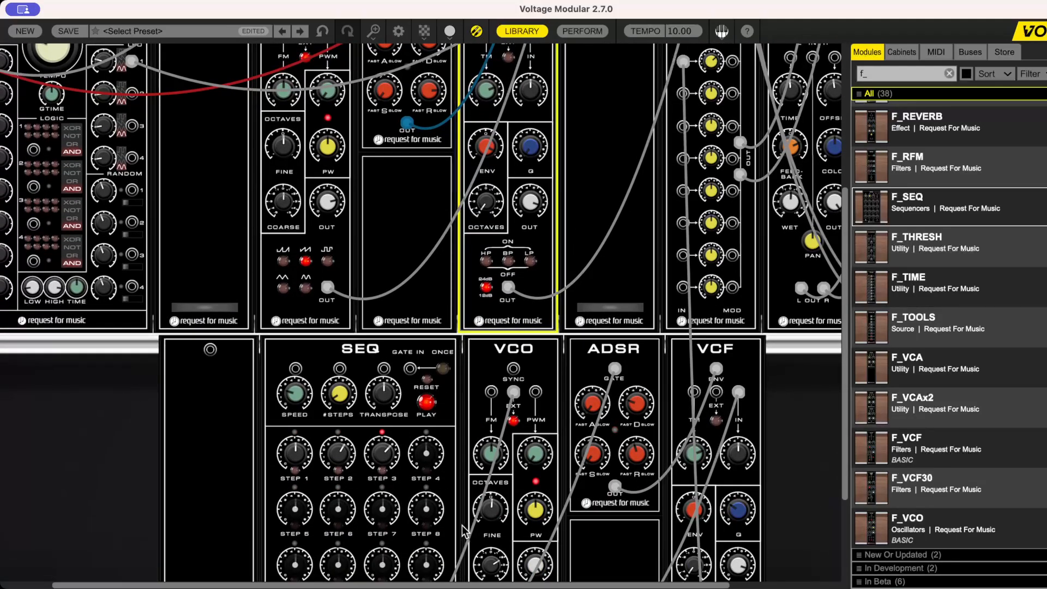
pyautogui.scroll(-1, 464, 532)
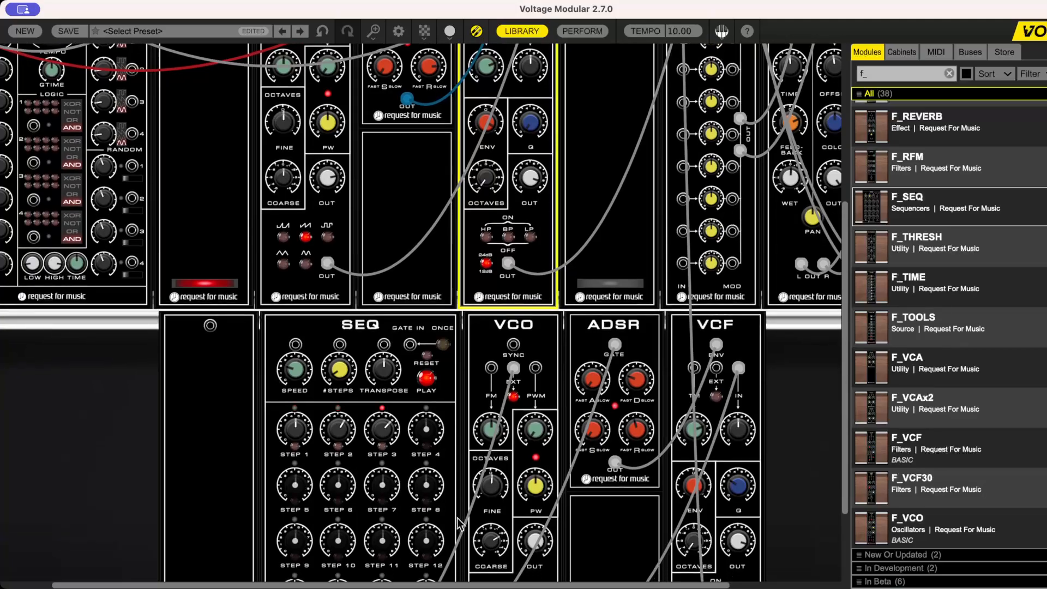
# Set the SEQ module to play its sequence only once per trigger.
pyautogui.scroll(-1, 461, 524)
pyautogui.scroll(-2, 349, 360)
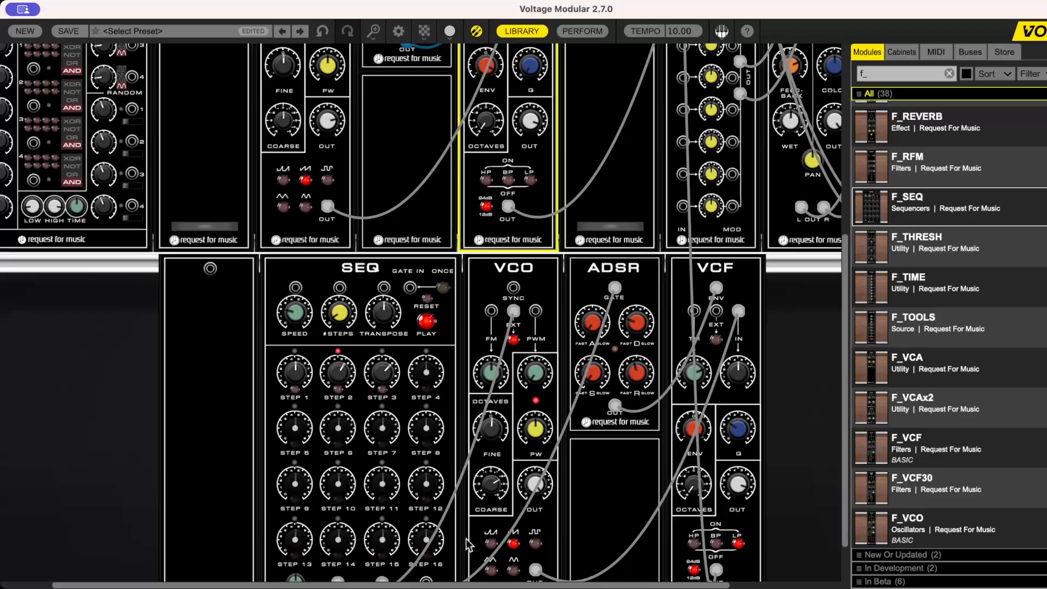
pyautogui.click(444, 290)
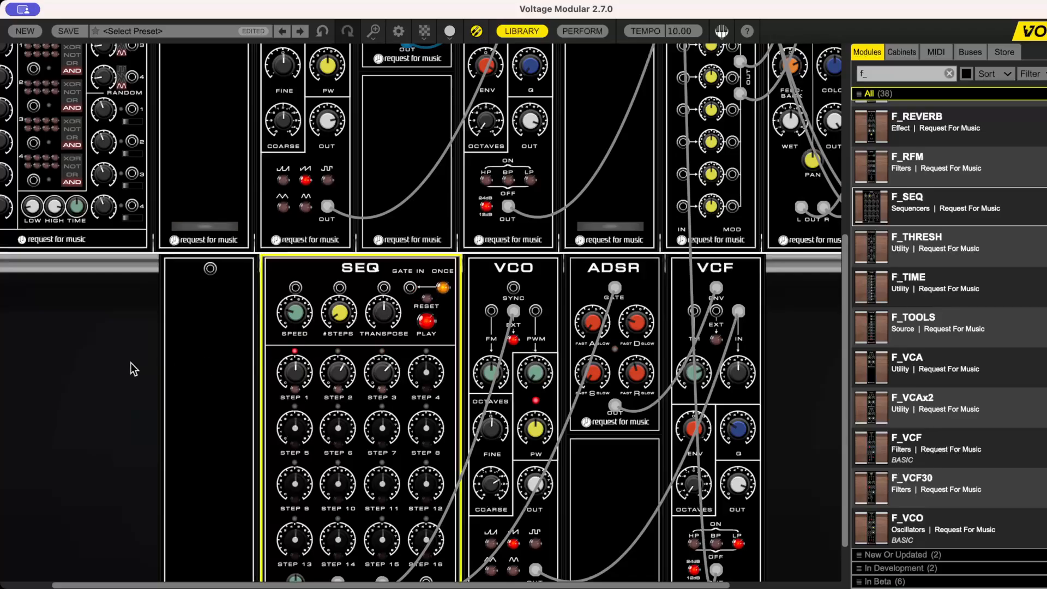
# Connect GENR8's second gate output to both the SEQ's gate input and the jack on the blank panel beside it.
pyautogui.scroll(3, 146, 291)
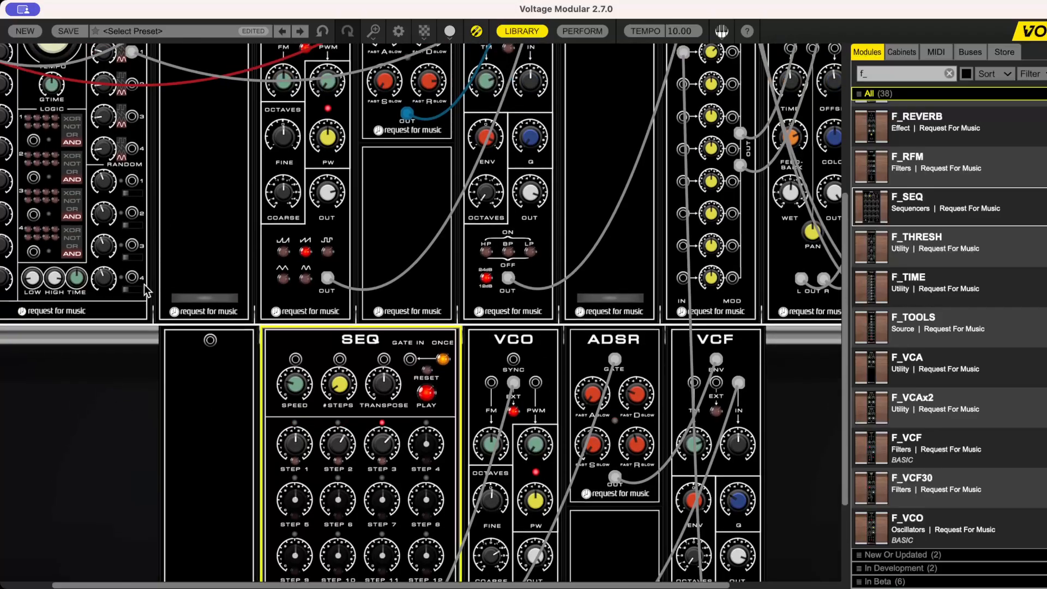
pyautogui.moveTo(196, 586); pyautogui.dragTo(145, 586)
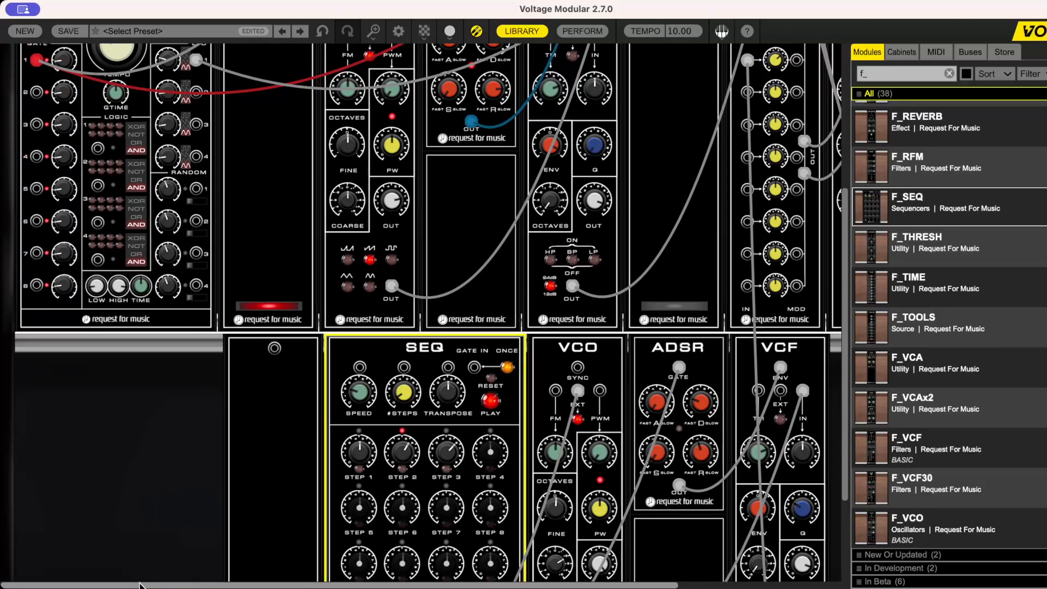
pyautogui.scroll(3, 123, 472)
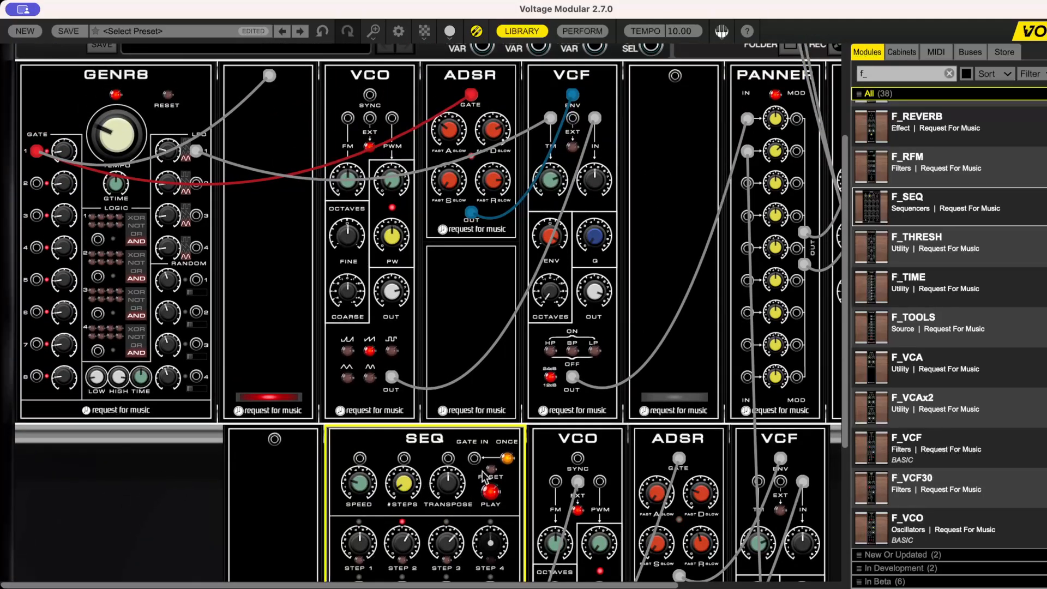
pyautogui.moveTo(474, 458); pyautogui.dragTo(36, 183)
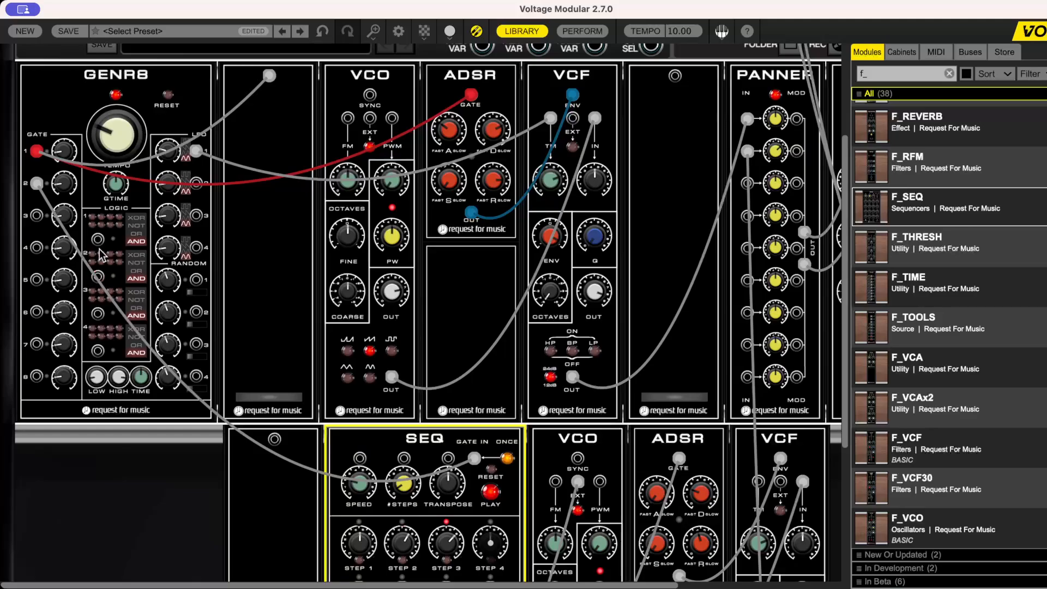
pyautogui.moveTo(68, 188)
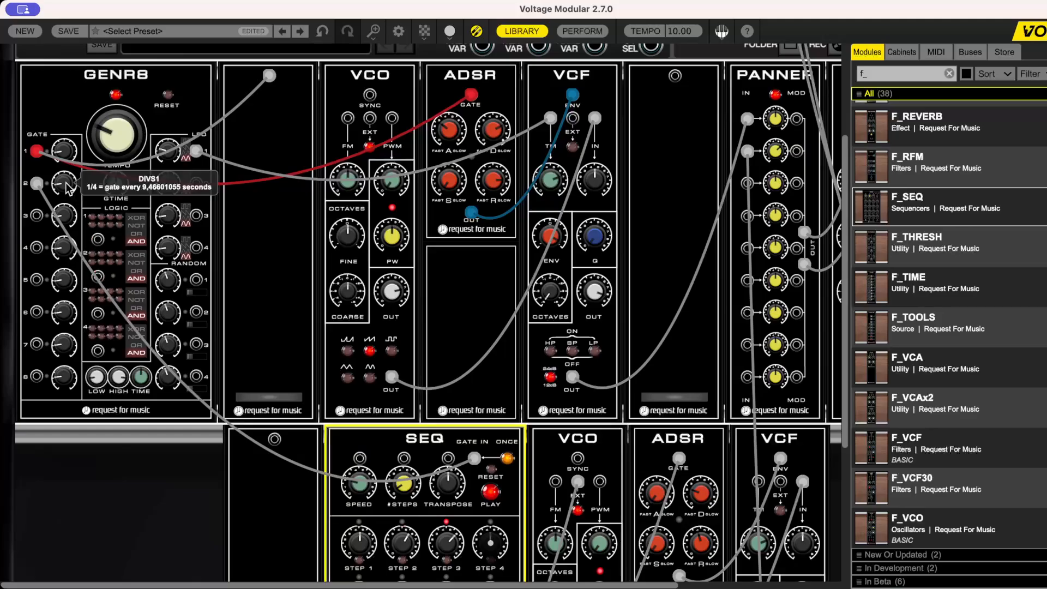
pyautogui.moveTo(274, 439); pyautogui.dragTo(36, 182)
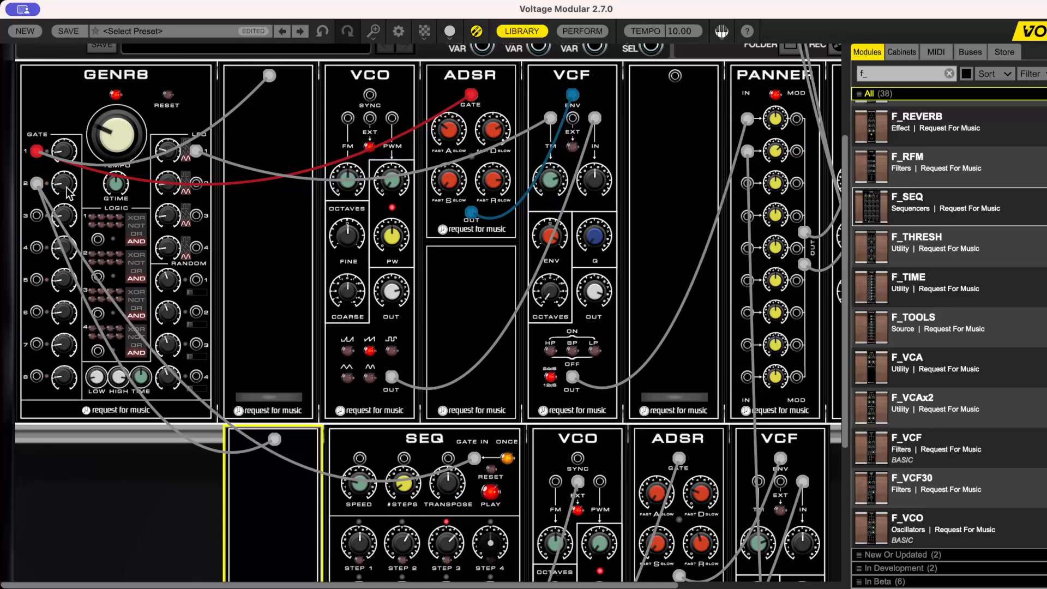
# Set the division of GENR8's second gate to 1/8.
pyautogui.moveTo(66, 189)
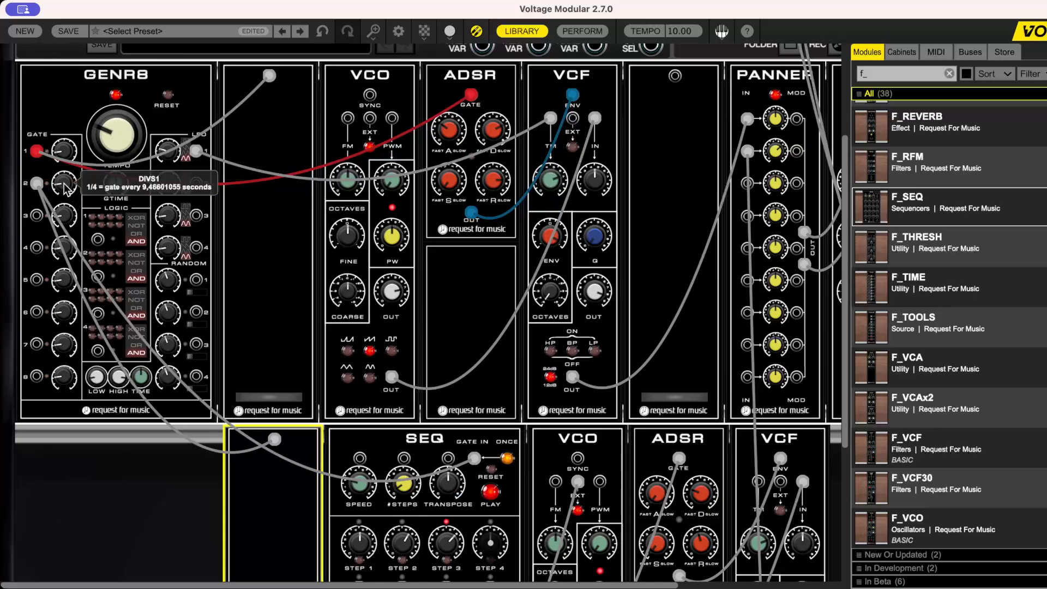
pyautogui.click(66, 189)
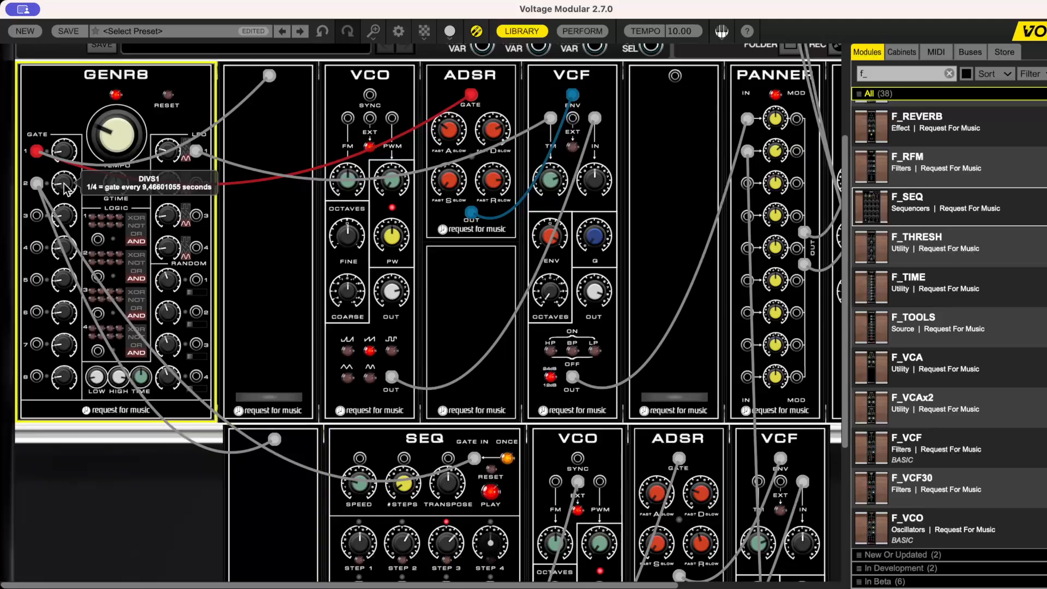
pyautogui.moveTo(66, 189); pyautogui.dragTo(65, 209)
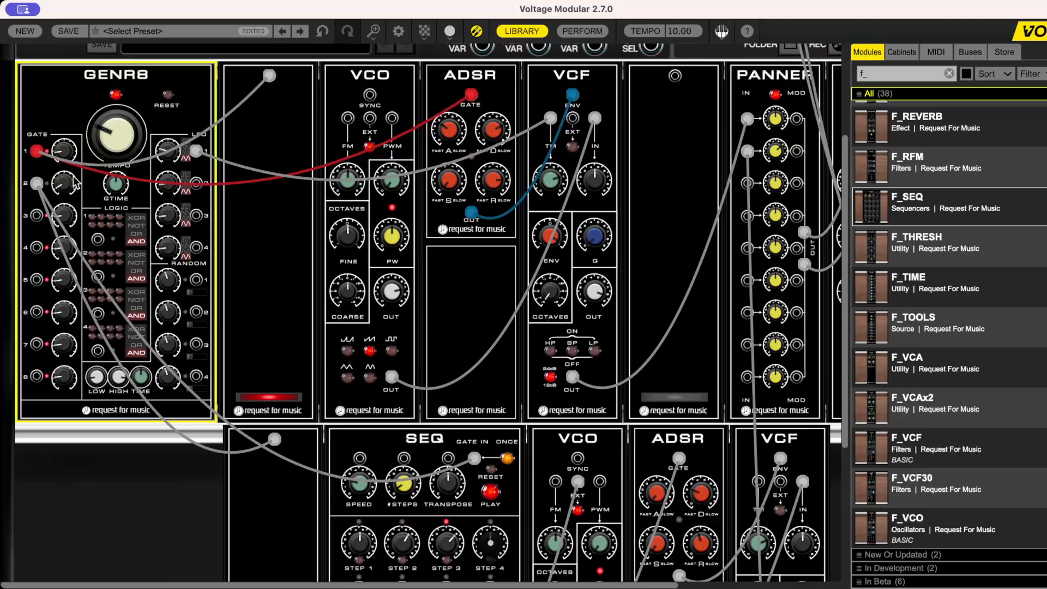
# Raise the SEQ's speed and extend its sequence to seven steps.
pyautogui.scroll(-3, 371, 349)
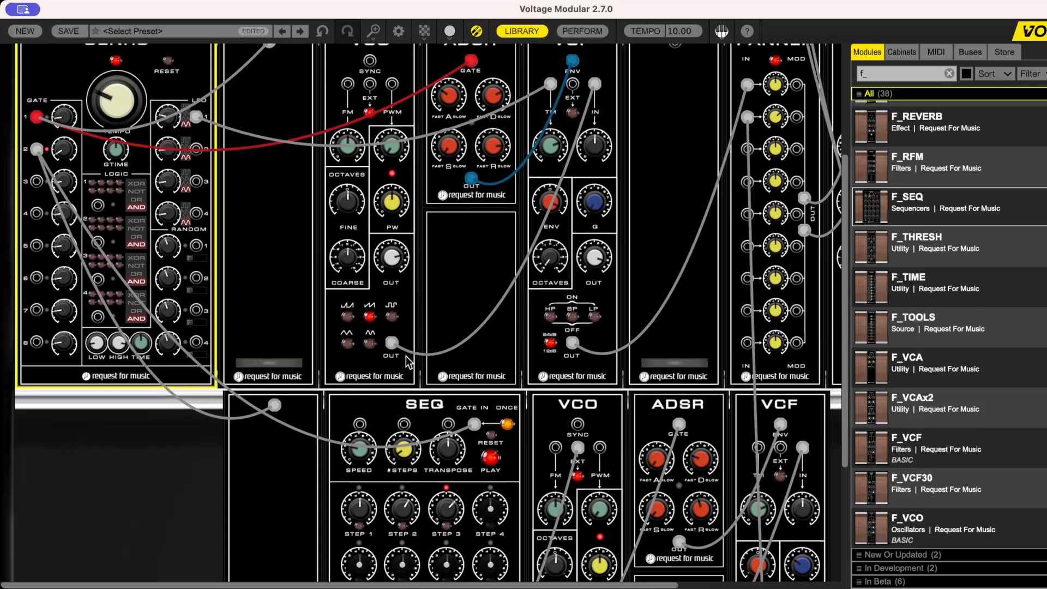
pyautogui.scroll(-6, 406, 355)
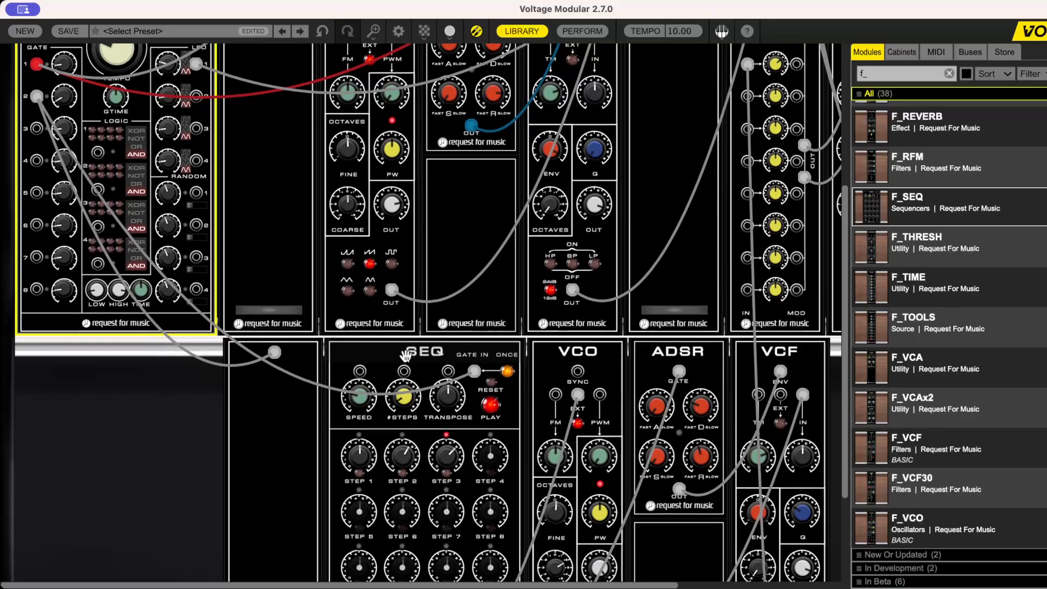
pyautogui.scroll(-2, 405, 355)
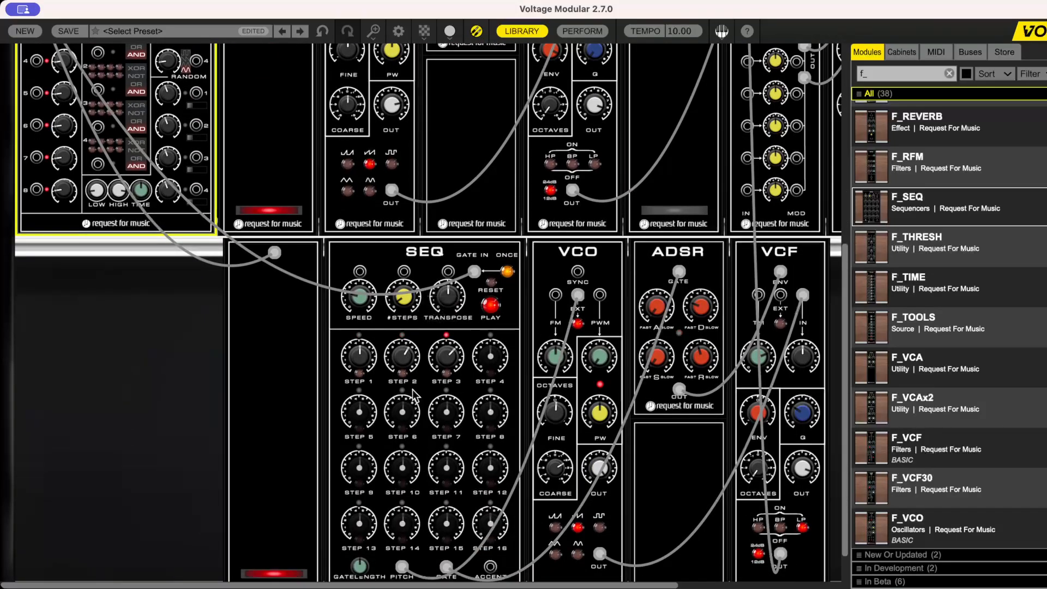
pyautogui.click(364, 300)
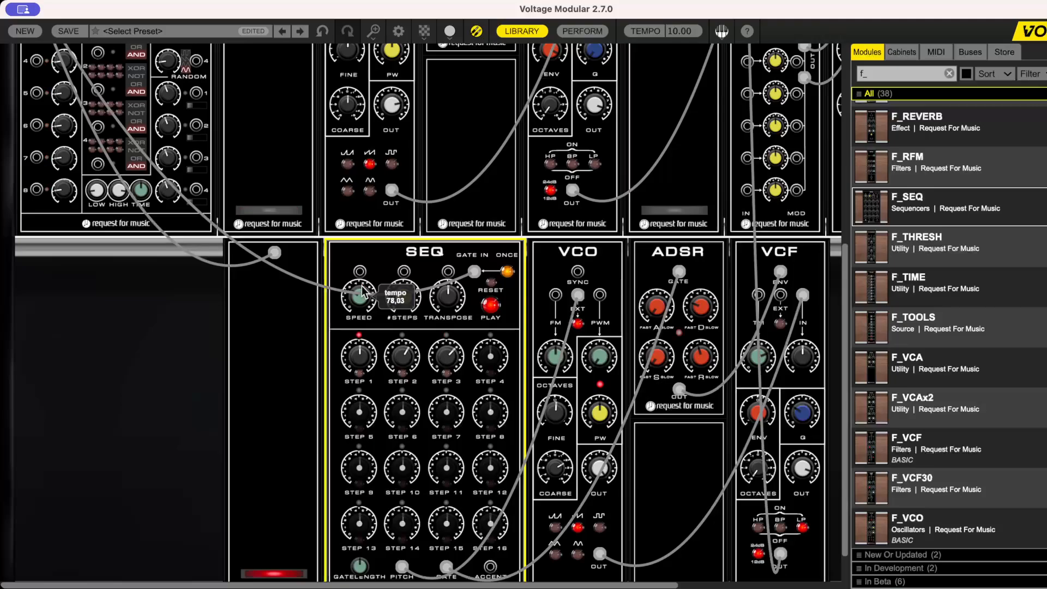
pyautogui.moveTo(361, 286); pyautogui.dragTo(366, 268)
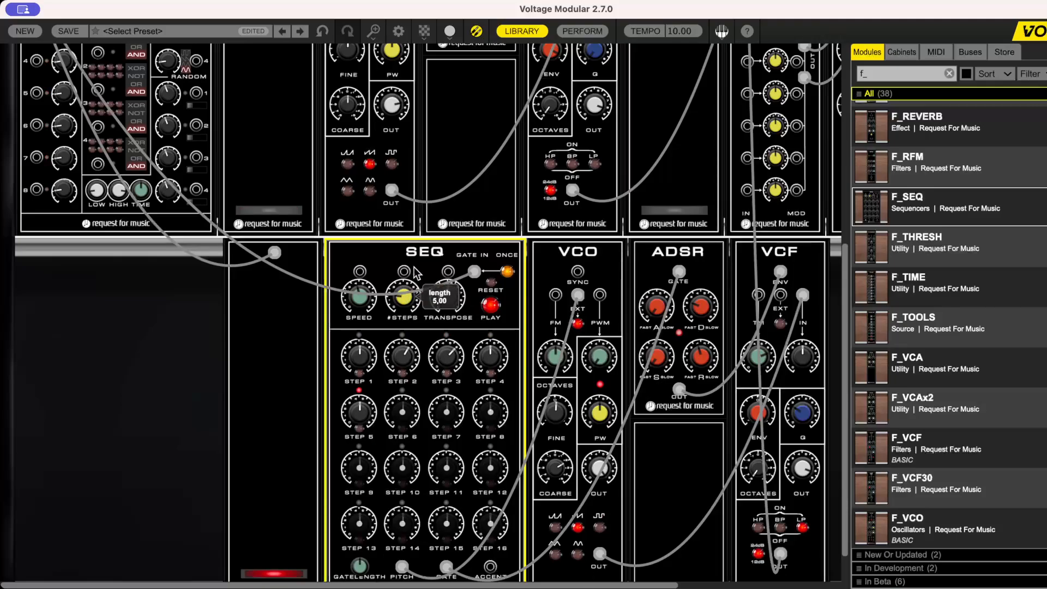
pyautogui.moveTo(420, 266); pyautogui.dragTo(430, 231)
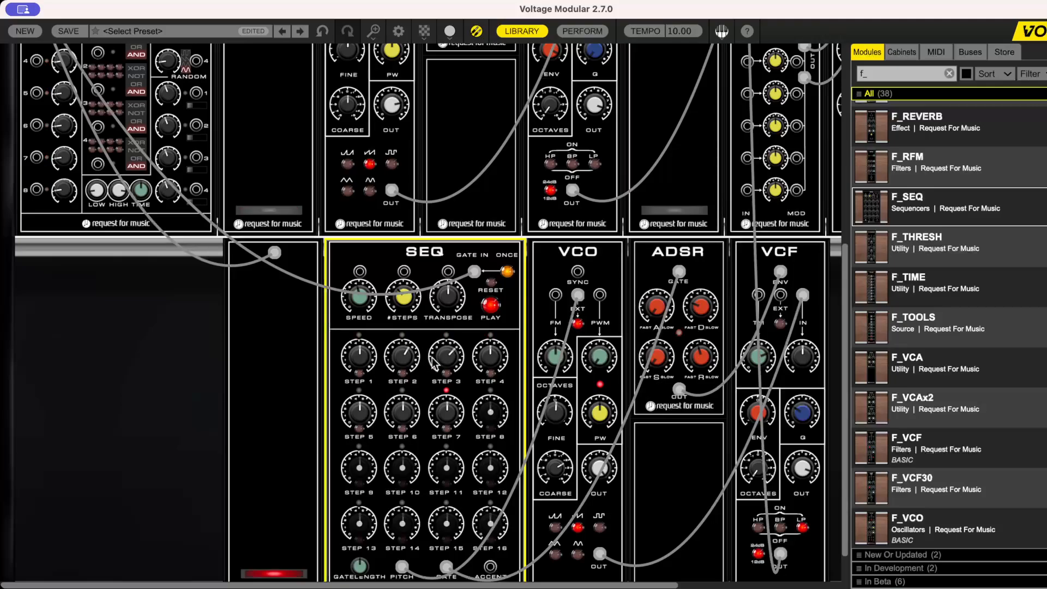
# Turn SEQ step 4 into a rest and tune steps 5 to 7 upward, with step 5 at 7.
pyautogui.moveTo(502, 365)
pyautogui.moveTo(362, 411); pyautogui.dragTo(367, 381)
pyautogui.moveTo(405, 410); pyautogui.dragTo(425, 363)
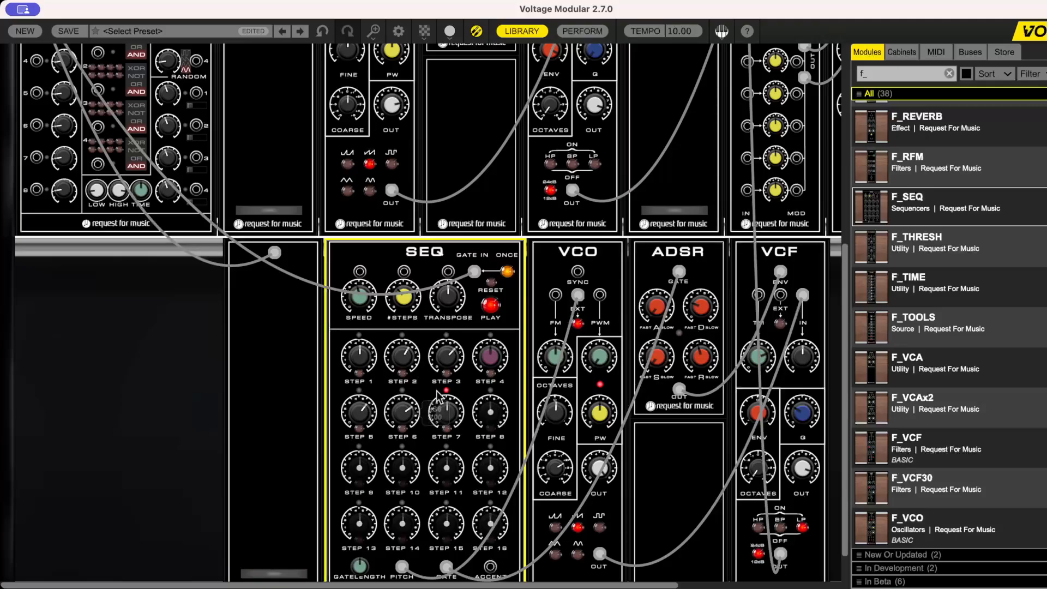
pyautogui.moveTo(447, 410); pyautogui.dragTo(462, 368)
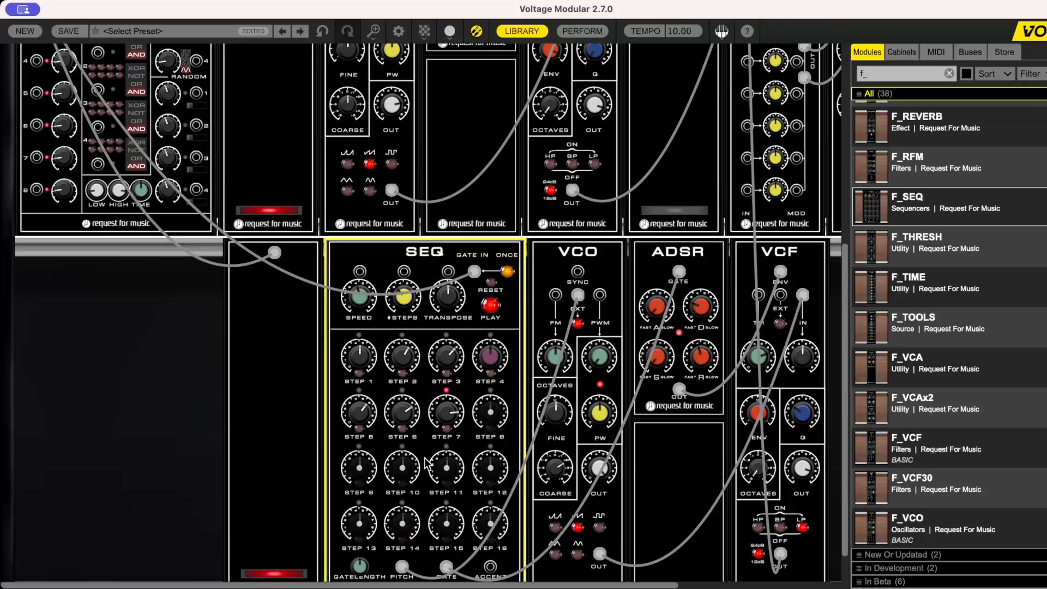
pyautogui.moveTo(360, 418)
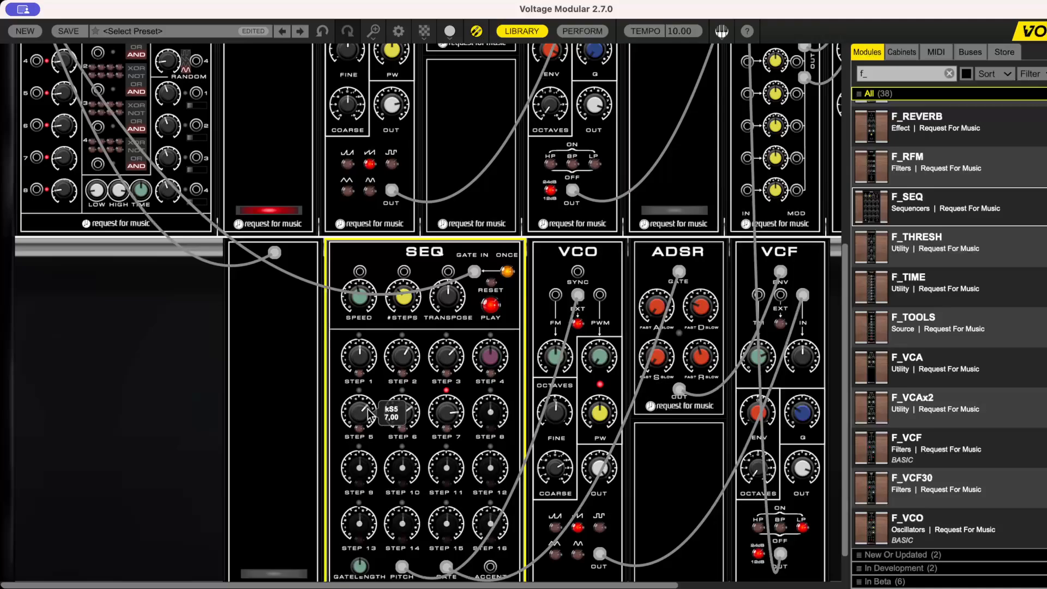
pyautogui.moveTo(407, 415)
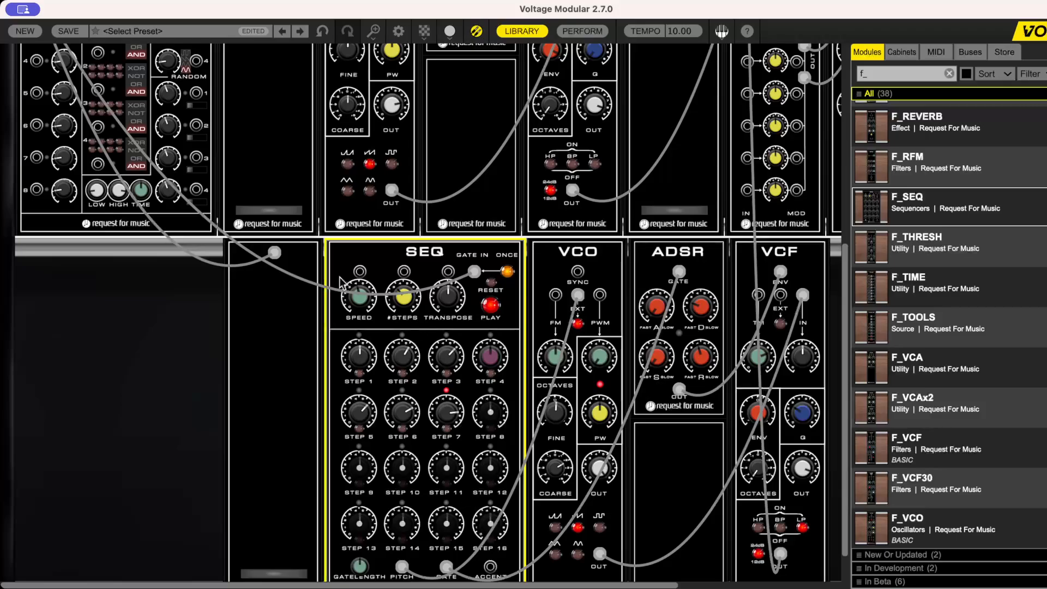
# Switch the upper-row VCF's low-pass mode on.
pyautogui.scroll(3, 117, 165)
pyautogui.scroll(3, 135, 178)
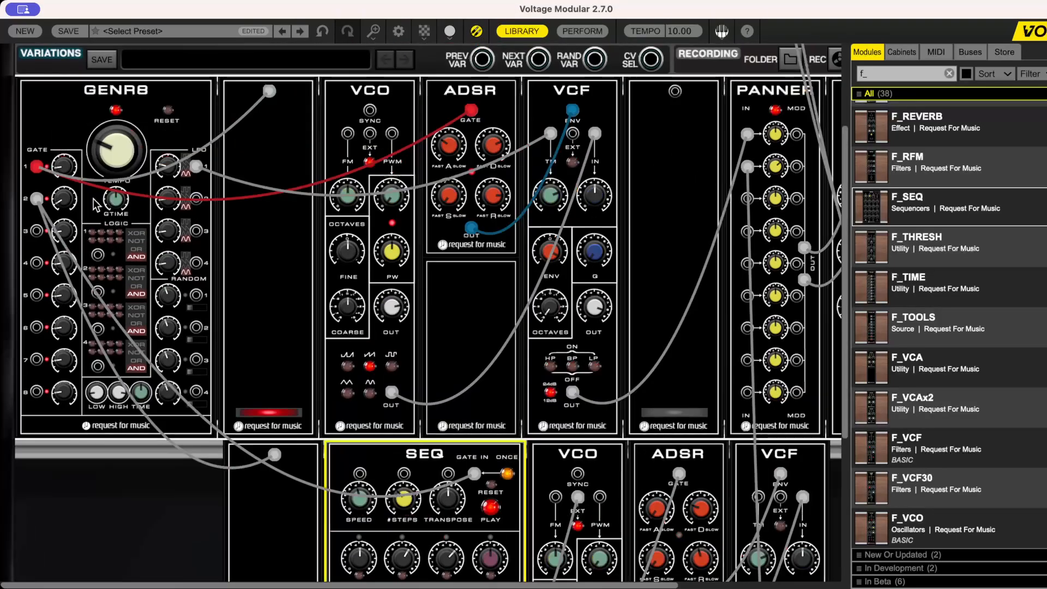
pyautogui.moveTo(69, 205)
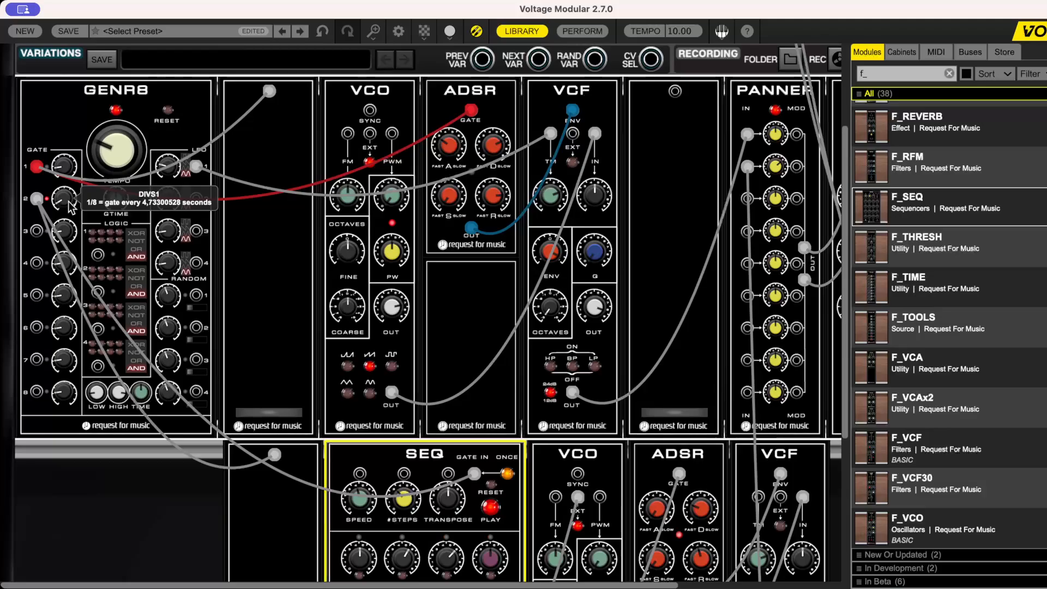
pyautogui.click(595, 368)
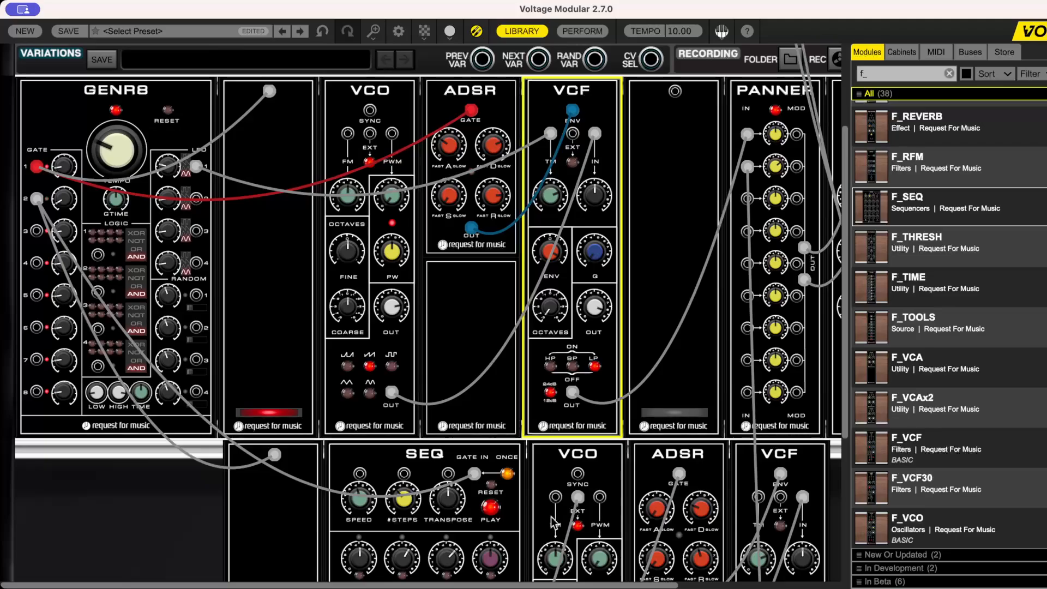
# Set the division of GENR8's second gate to 1.
pyautogui.click(69, 201)
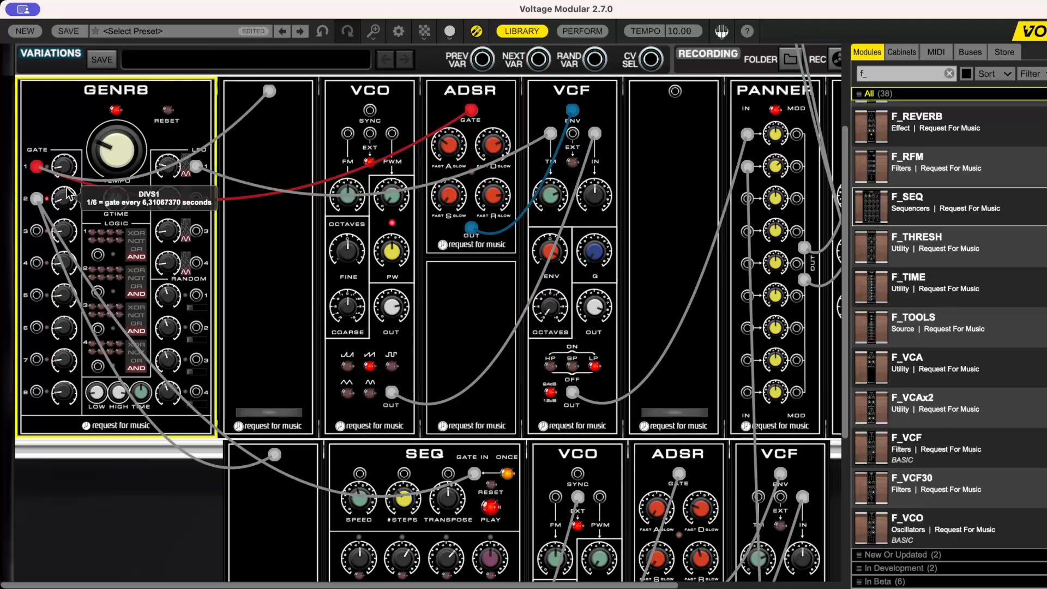
pyautogui.moveTo(69, 175); pyautogui.dragTo(78, 156)
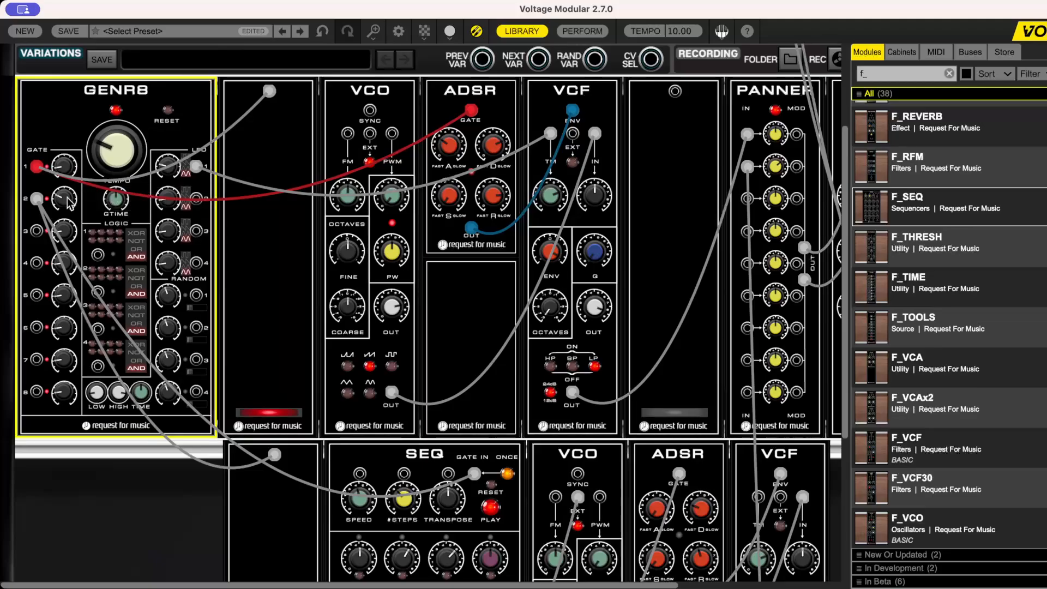
pyautogui.moveTo(68, 206)
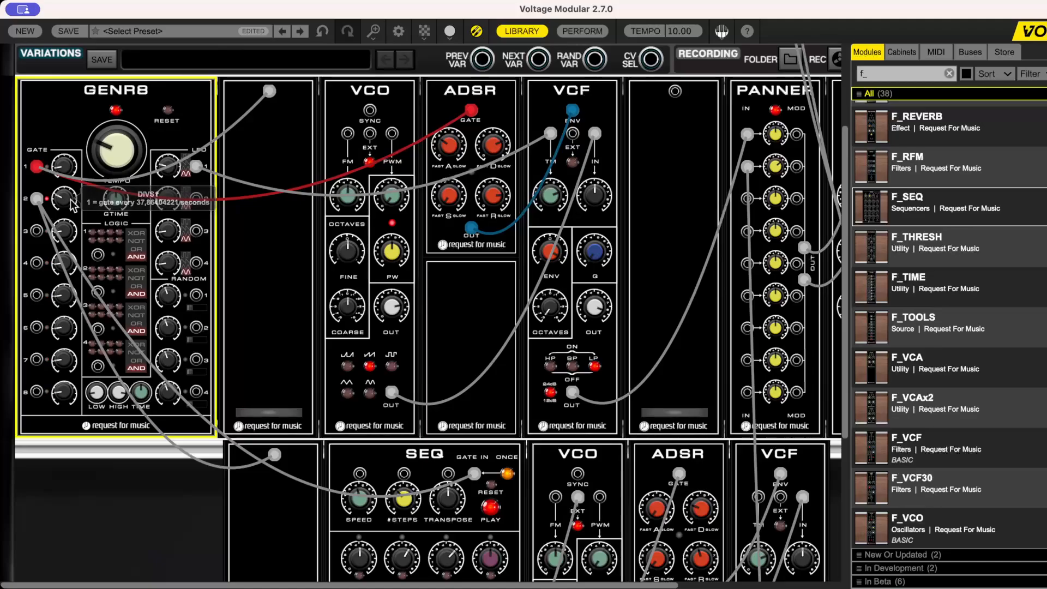
# Label the blank panel beside the SEQ with an arrow and the note "Sequence running 6 notes + rest".
pyautogui.scroll(-2, 351, 287)
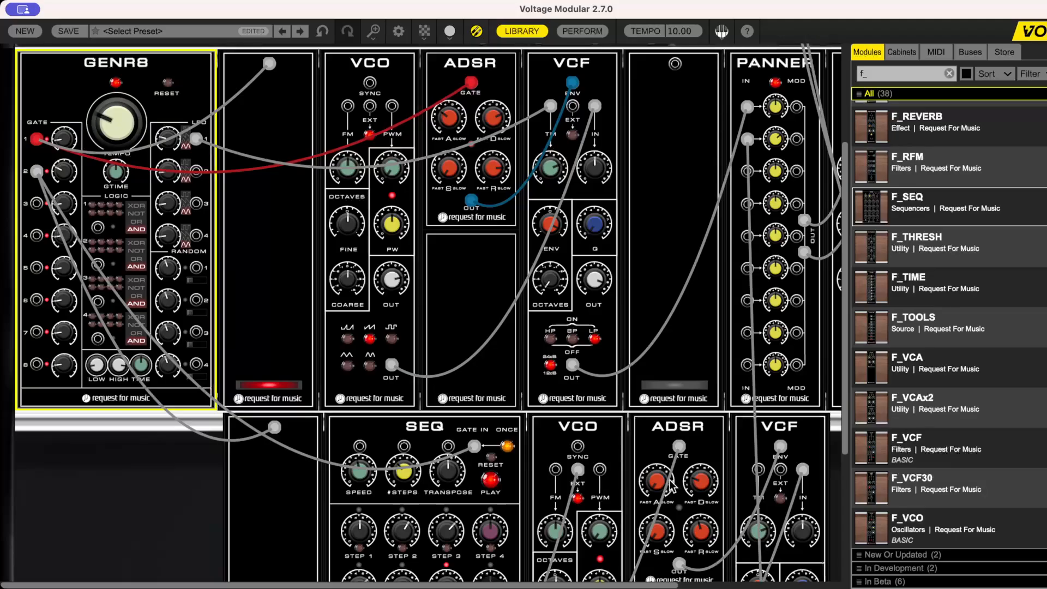
pyautogui.scroll(-5, 672, 485)
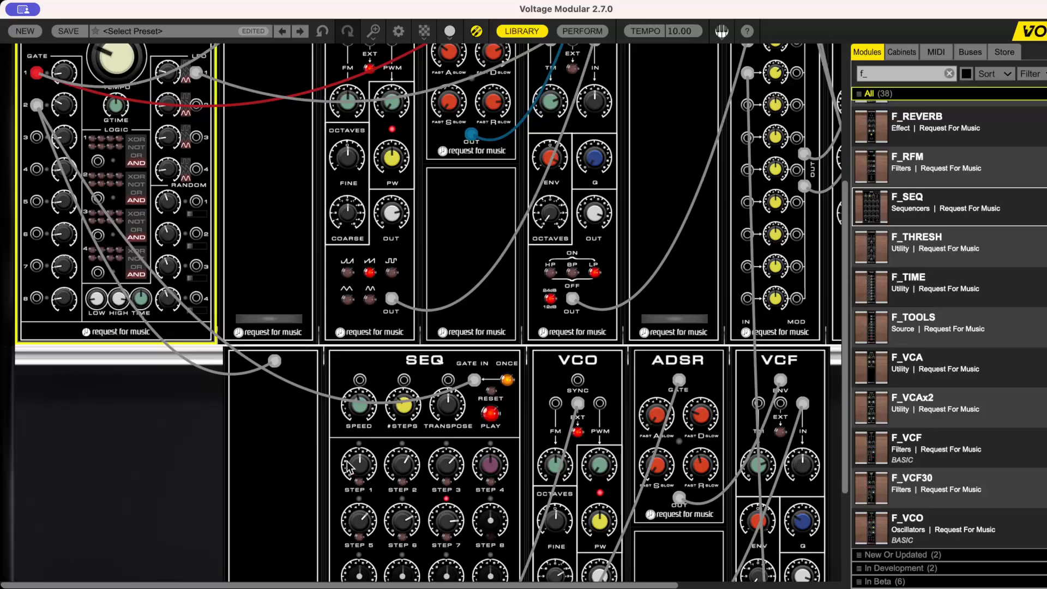
pyautogui.click(272, 444)
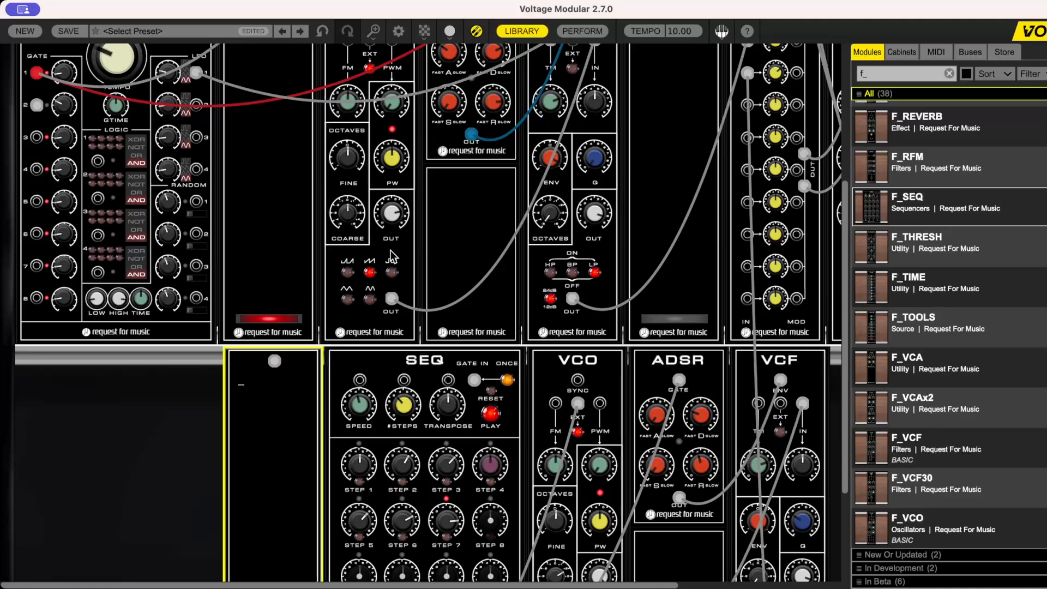
pyautogui.write('----->')
pyautogui.press('Return')
pyautogui.write('Sequence running 6')
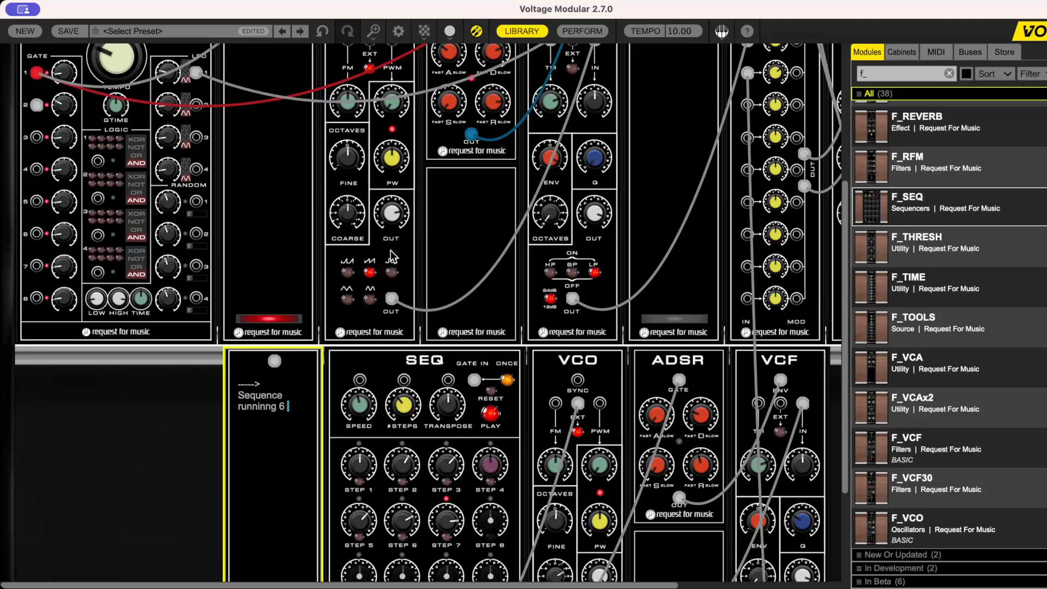
pyautogui.write('ng 6 notes + rest')
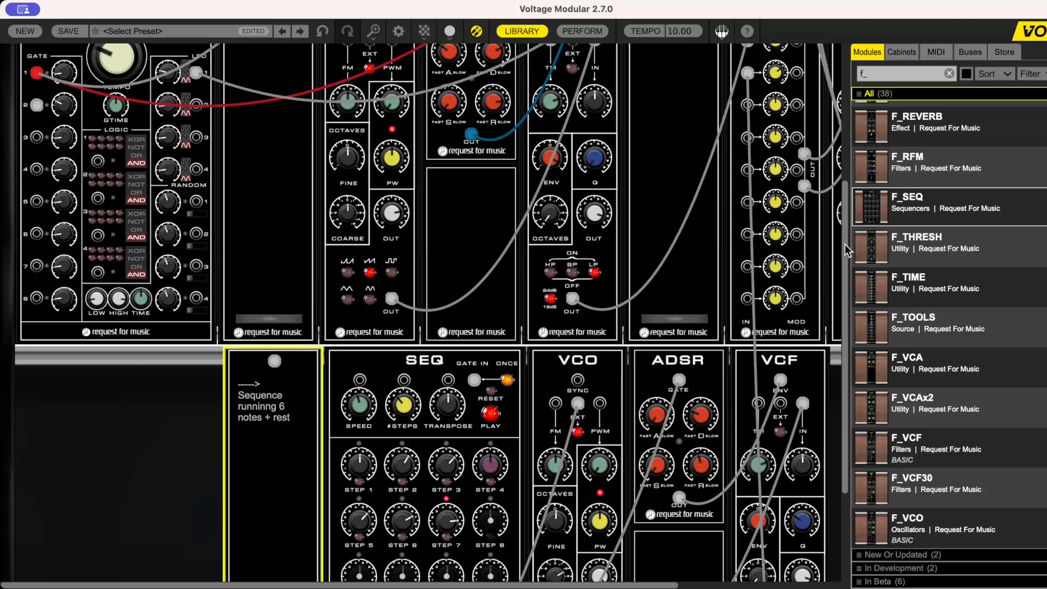
# Color the cable from GENR8's first gate output to the upper blank panel red.
pyautogui.moveTo(845, 245); pyautogui.dragTo(852, 167)
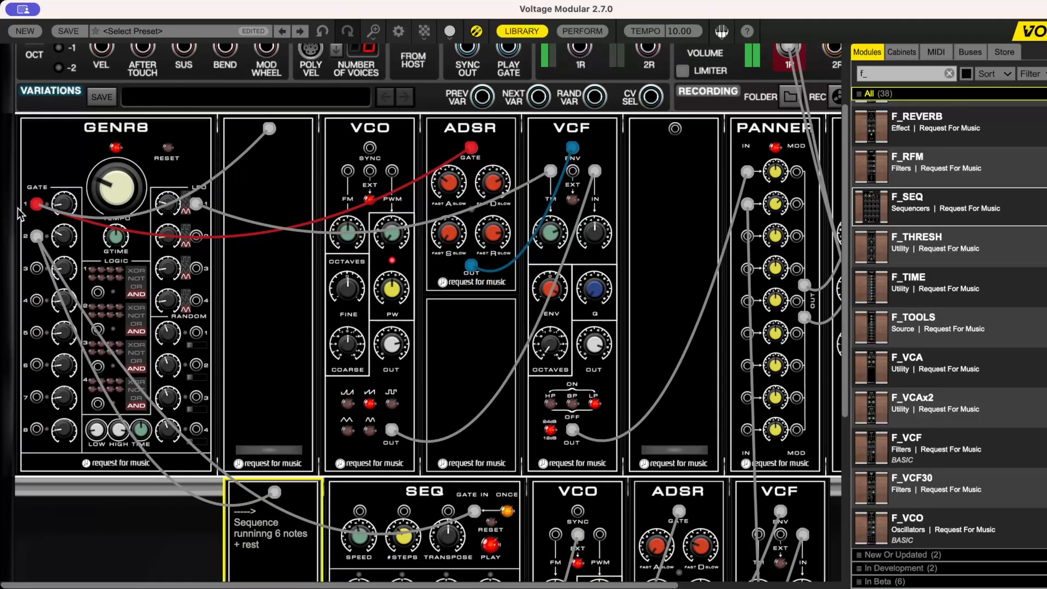
pyautogui.rightClick(35, 206)
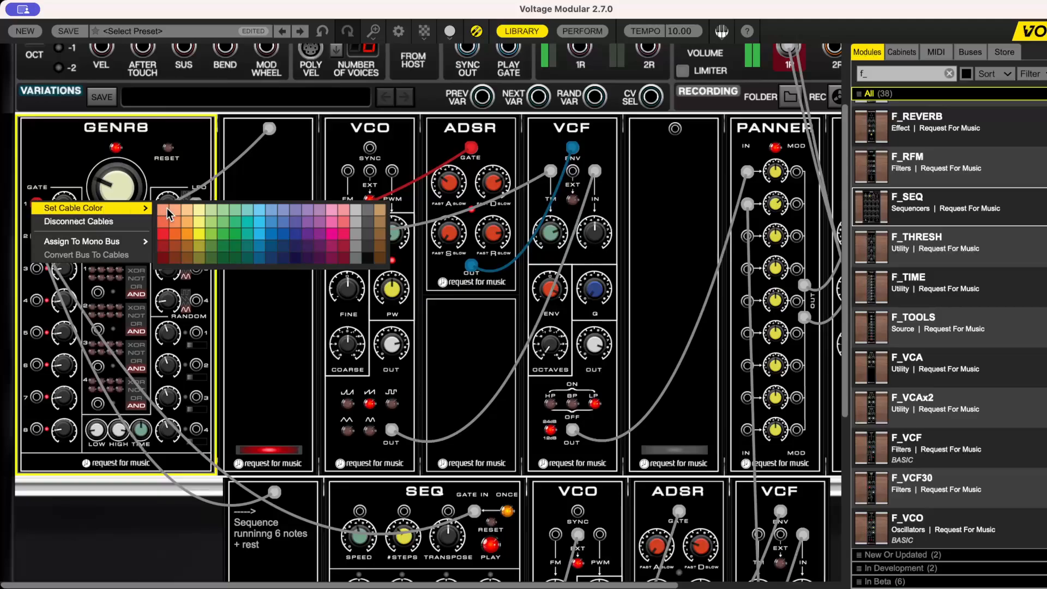
pyautogui.click(162, 231)
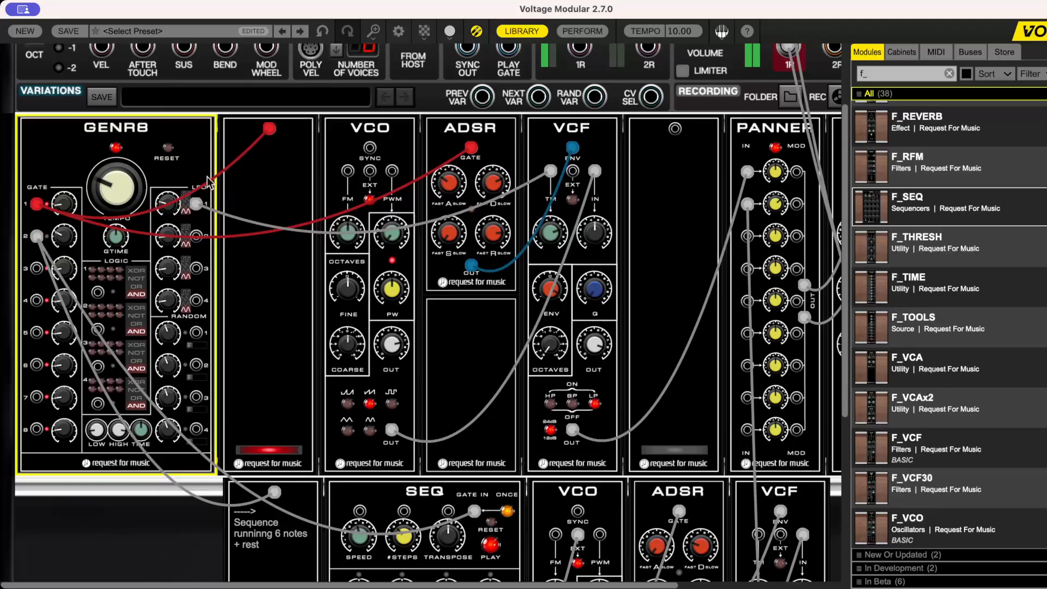
# Color the cables from GENR8's second gate output red.
pyautogui.rightClick(37, 235)
pyautogui.moveTo(109, 240)
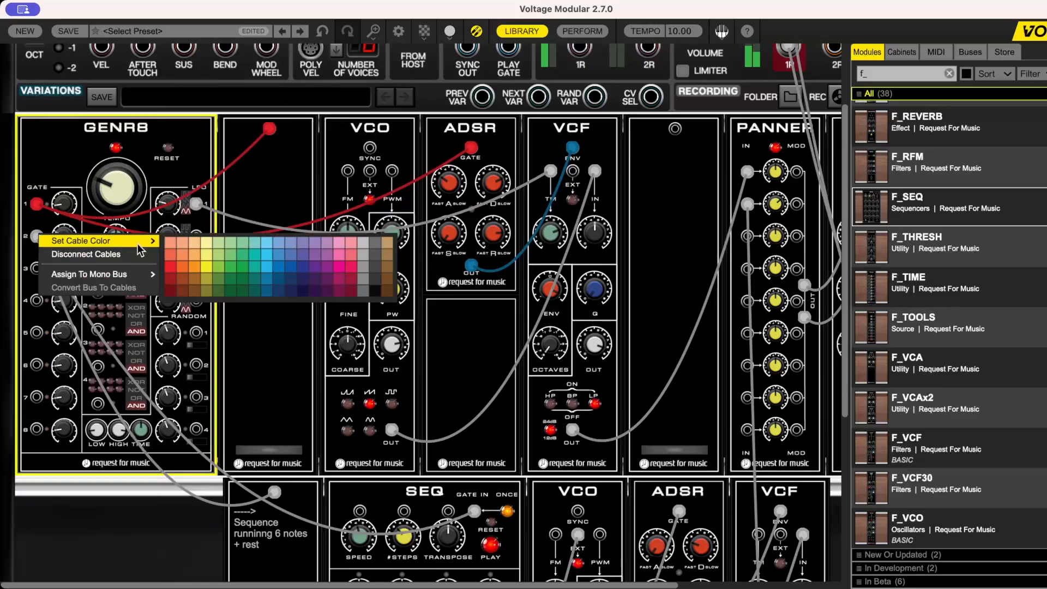
pyautogui.click(172, 265)
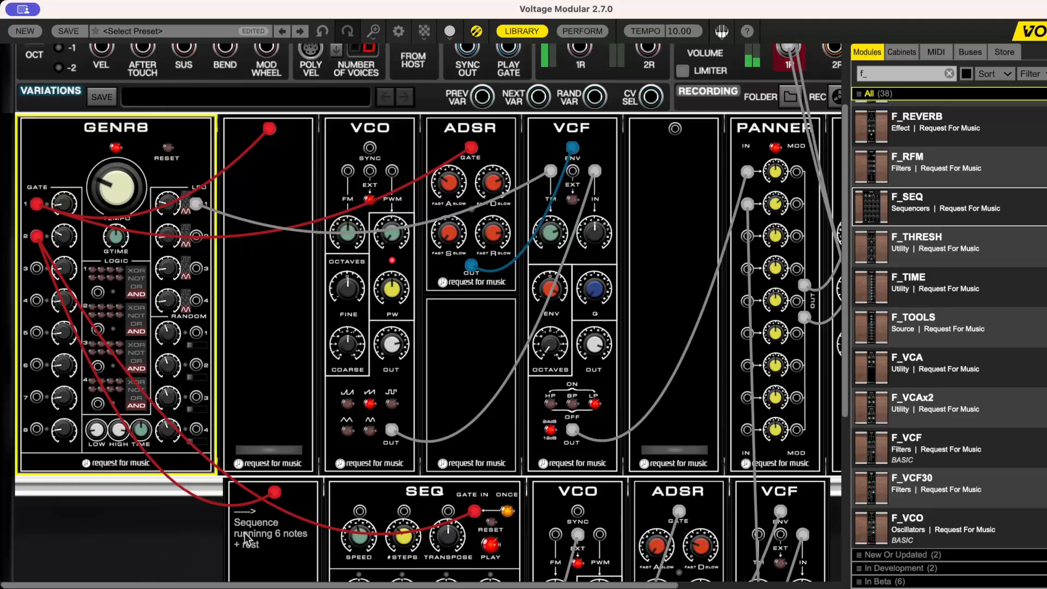
# Color the SEQ's pitch cable to the VCO blue and its gate cable to the ADSR red.
pyautogui.scroll(-5, 360, 469)
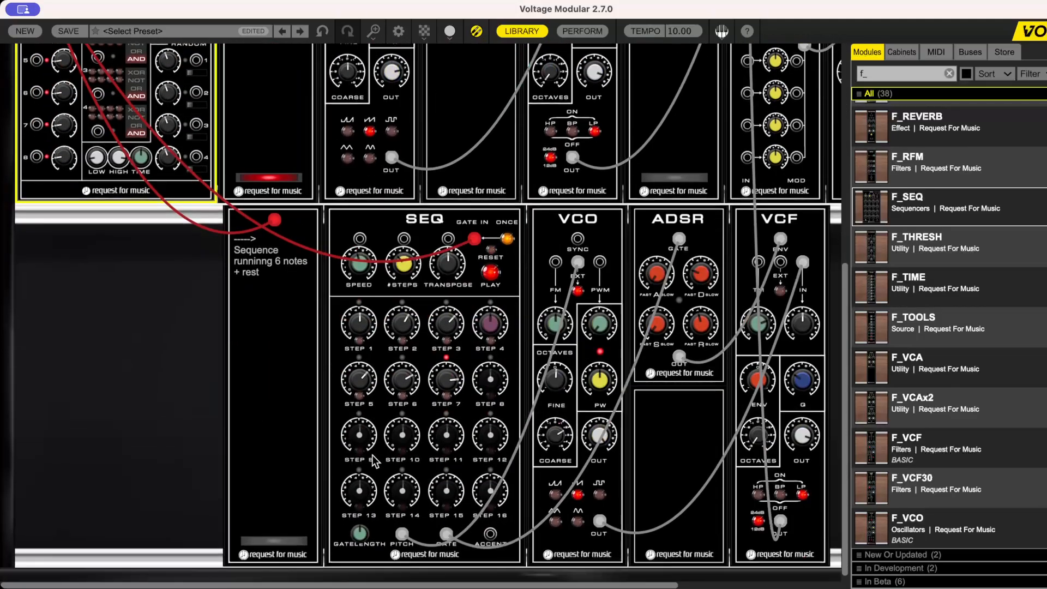
pyautogui.rightClick(402, 534)
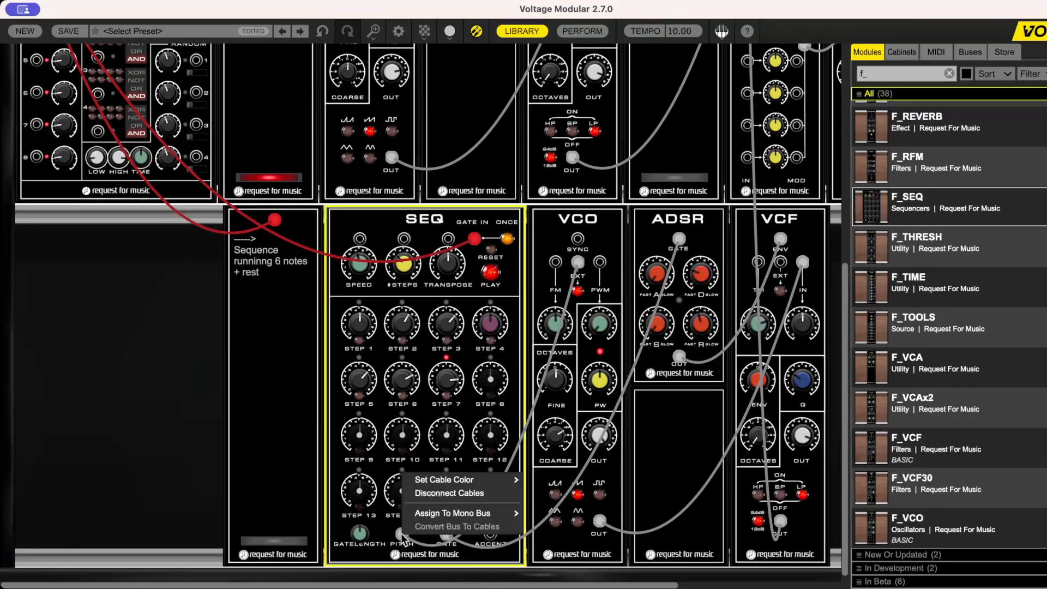
pyautogui.moveTo(436, 483)
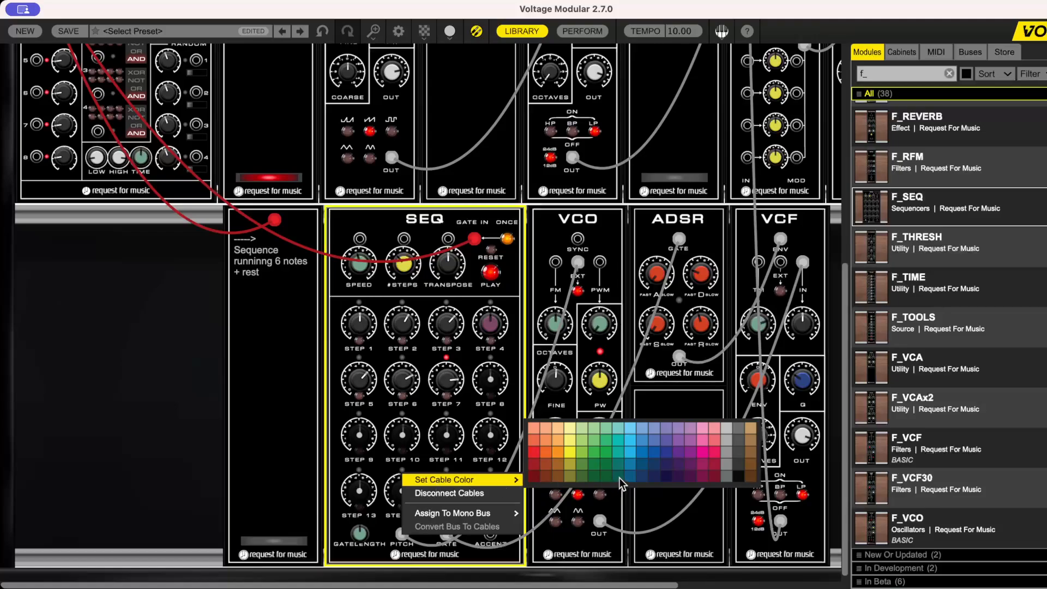
pyautogui.click(627, 466)
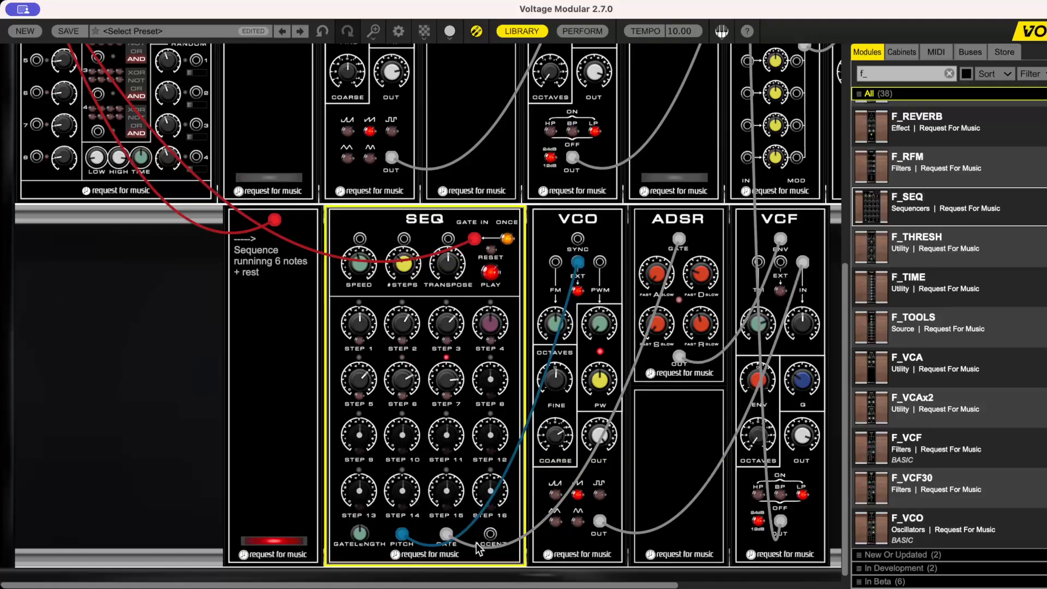
pyautogui.rightClick(447, 535)
pyautogui.moveTo(507, 481)
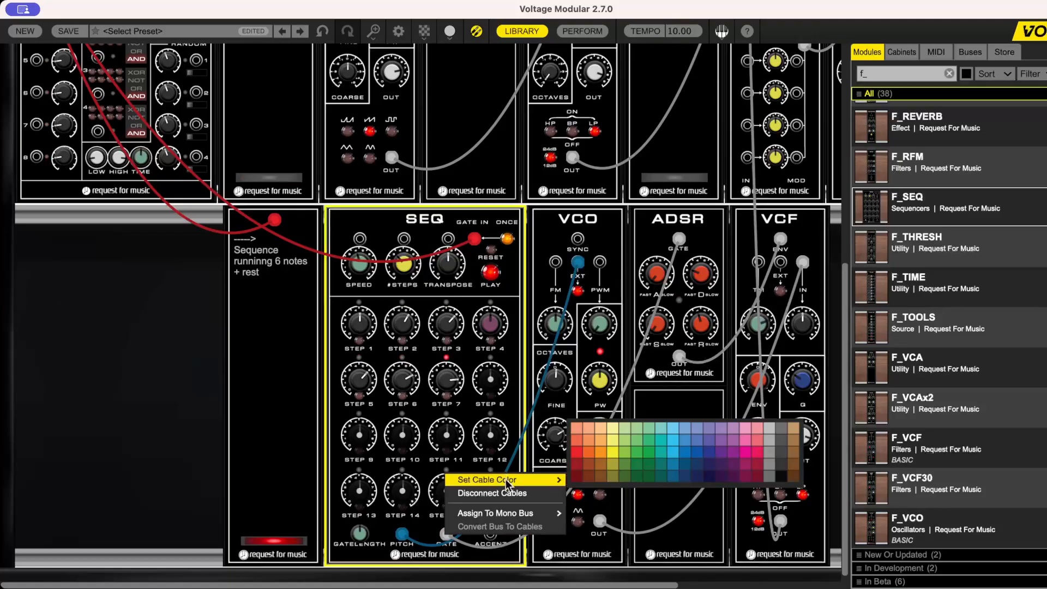
pyautogui.click(577, 453)
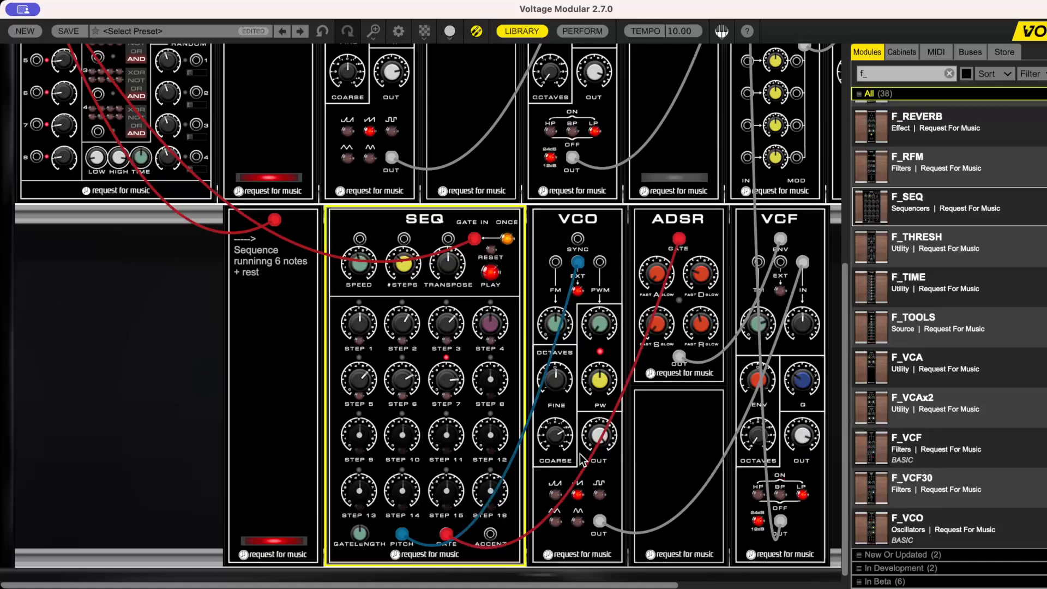
# Color the cable from the lower-row ADSR's output to the VCF's ENV input blue.
pyautogui.rightClick(685, 360)
pyautogui.moveTo(637, 304)
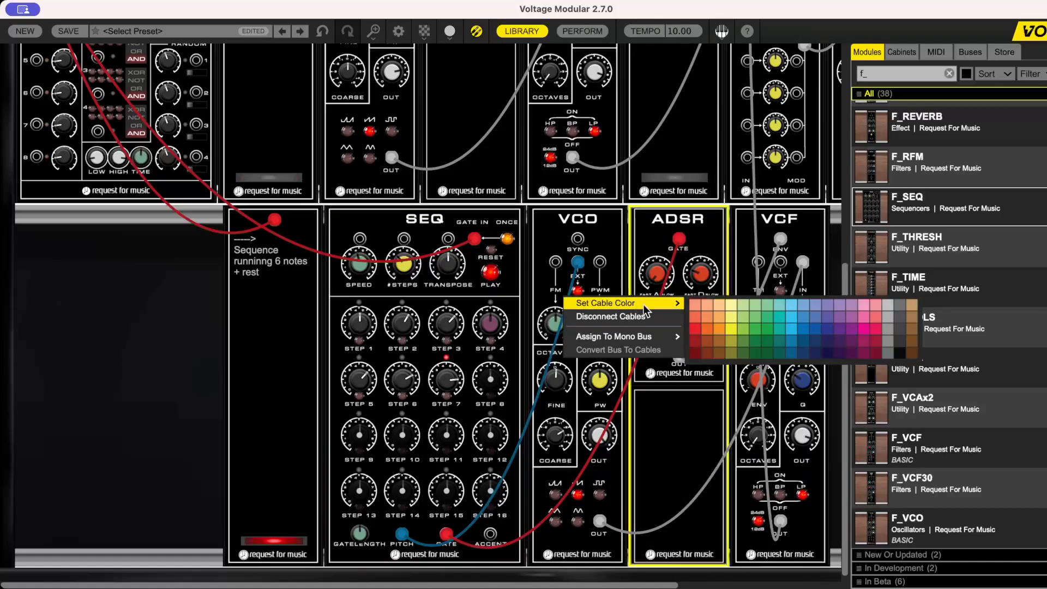
pyautogui.click(793, 342)
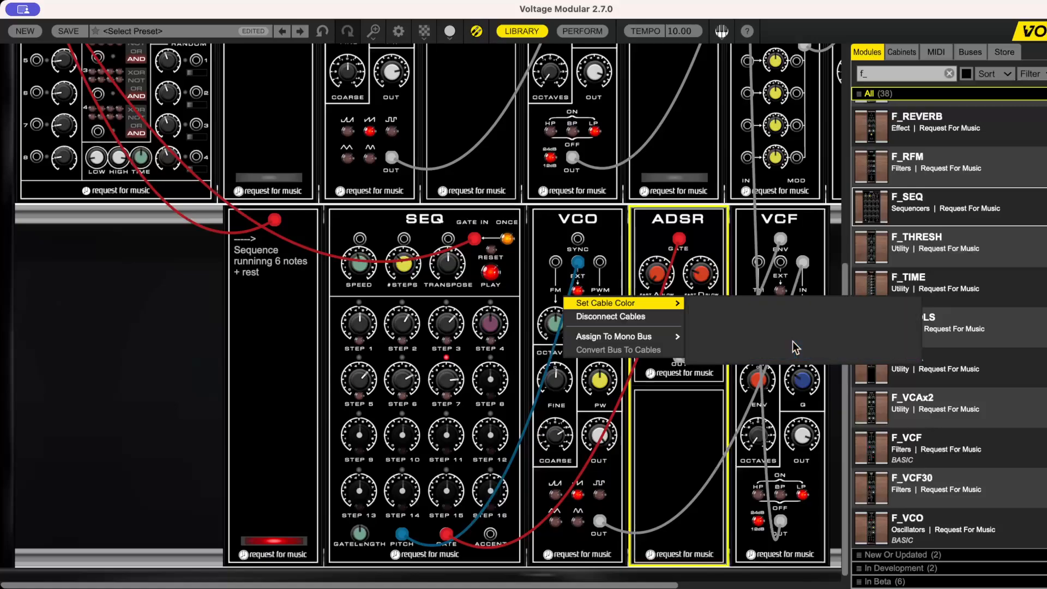
# Color the cable from GENR8's LFO output to the upper-row VCF's TM input green.
pyautogui.moveTo(627, 586); pyautogui.dragTo(824, 583)
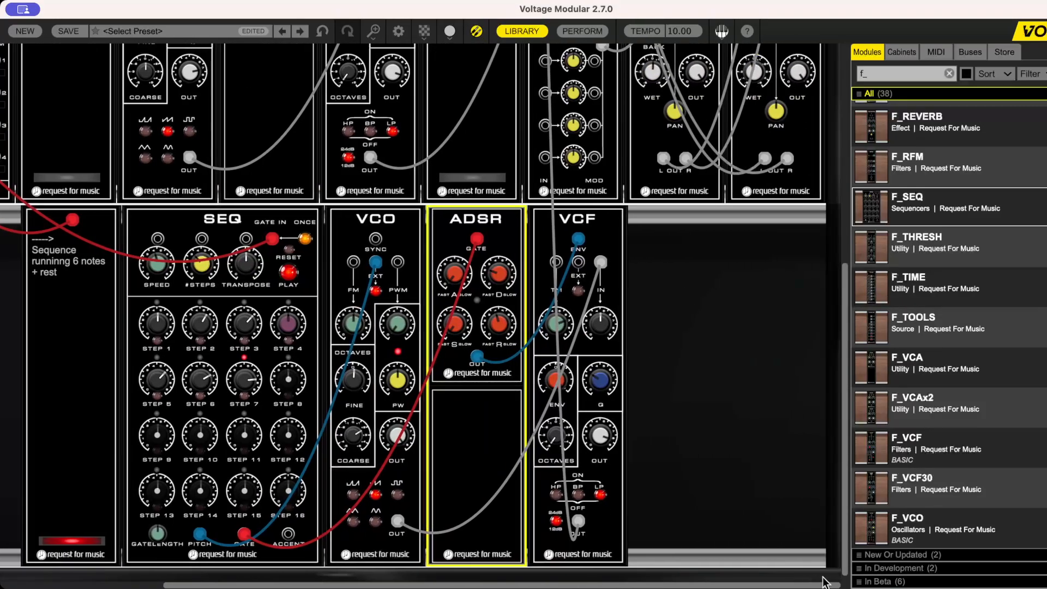
pyautogui.scroll(3, 721, 427)
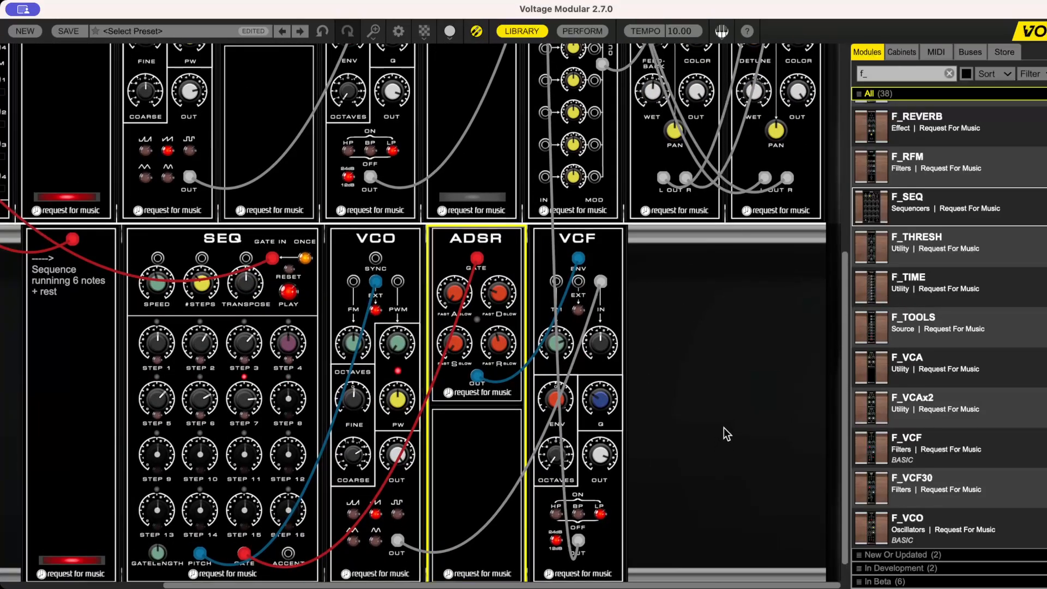
pyautogui.scroll(1, 725, 428)
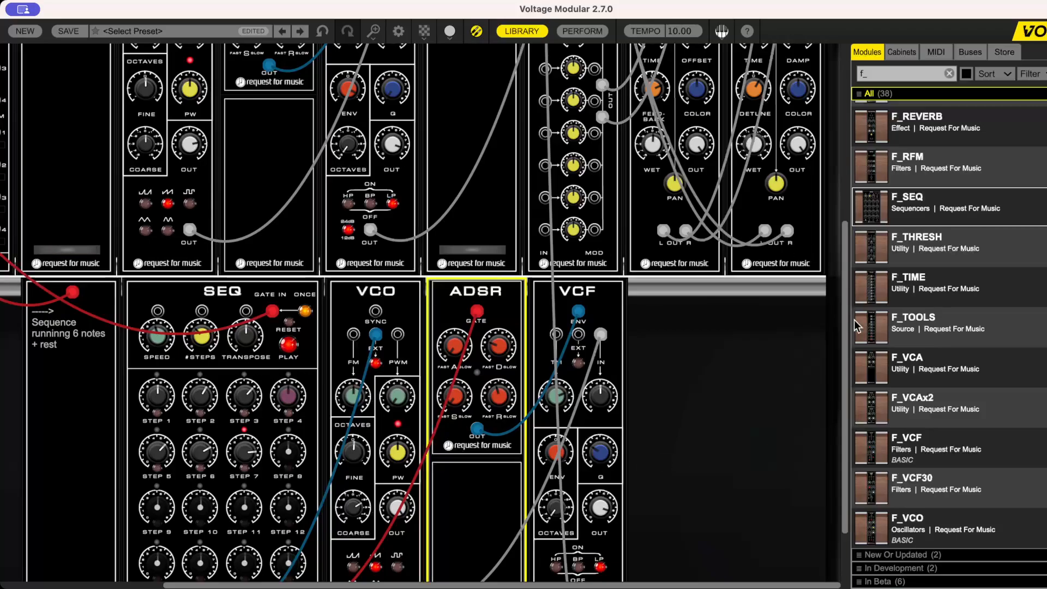
pyautogui.scroll(5, 907, 453)
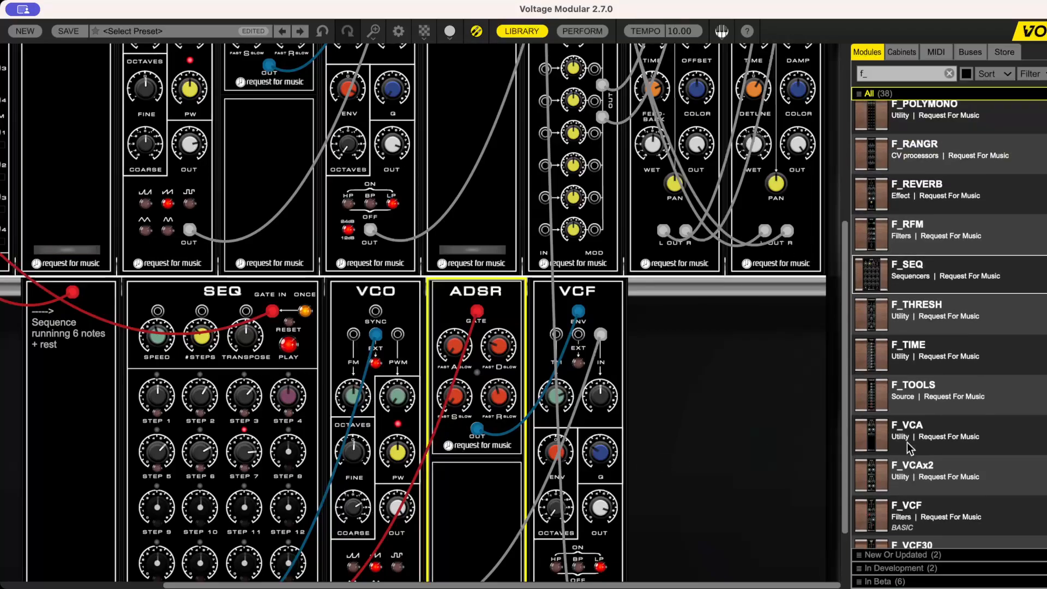
pyautogui.scroll(1, 909, 448)
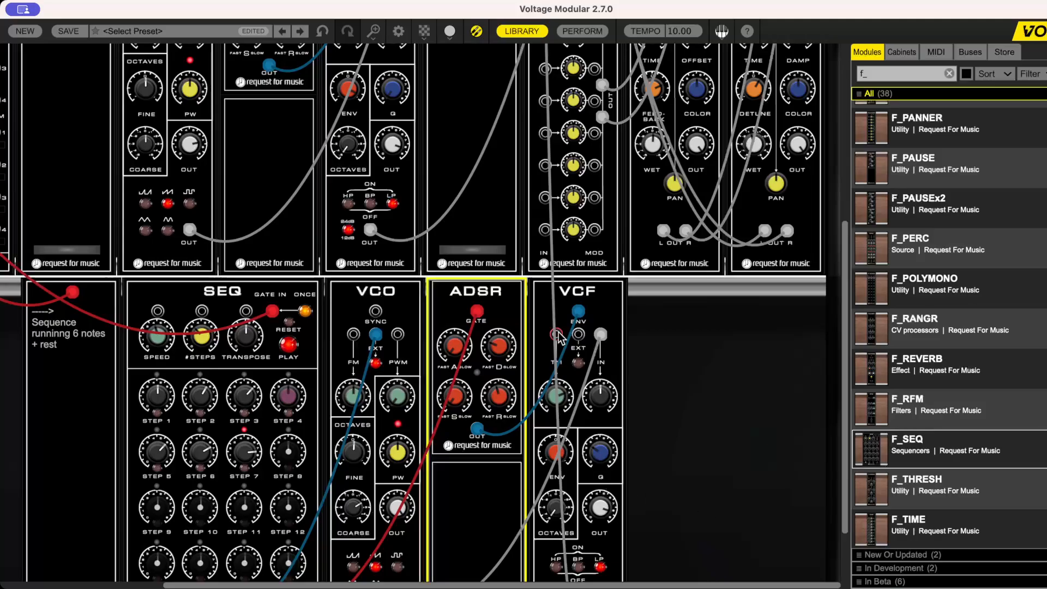
pyautogui.scroll(4, 738, 274)
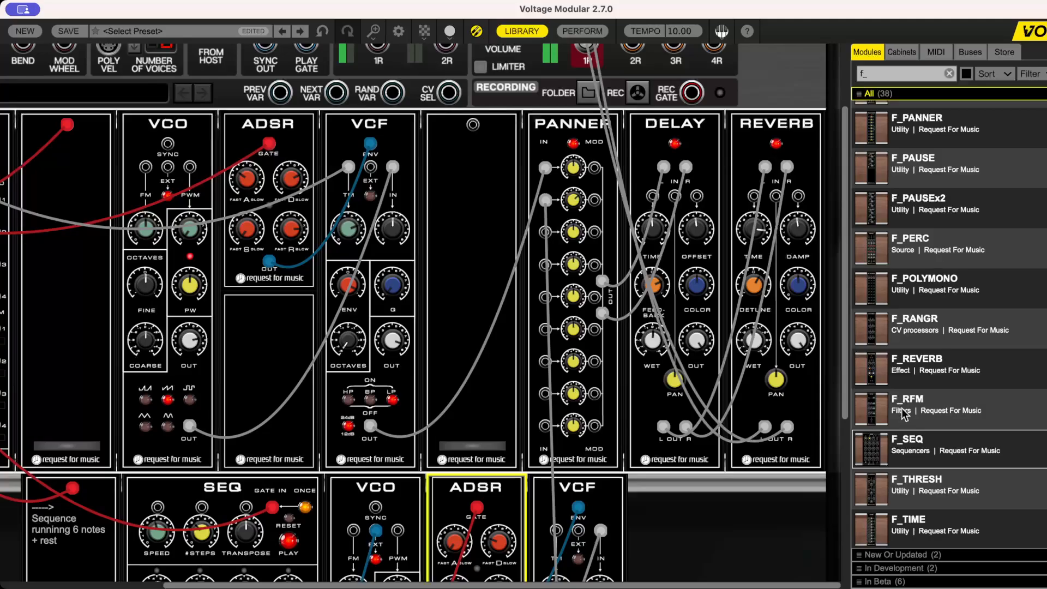
pyautogui.scroll(-1, 903, 414)
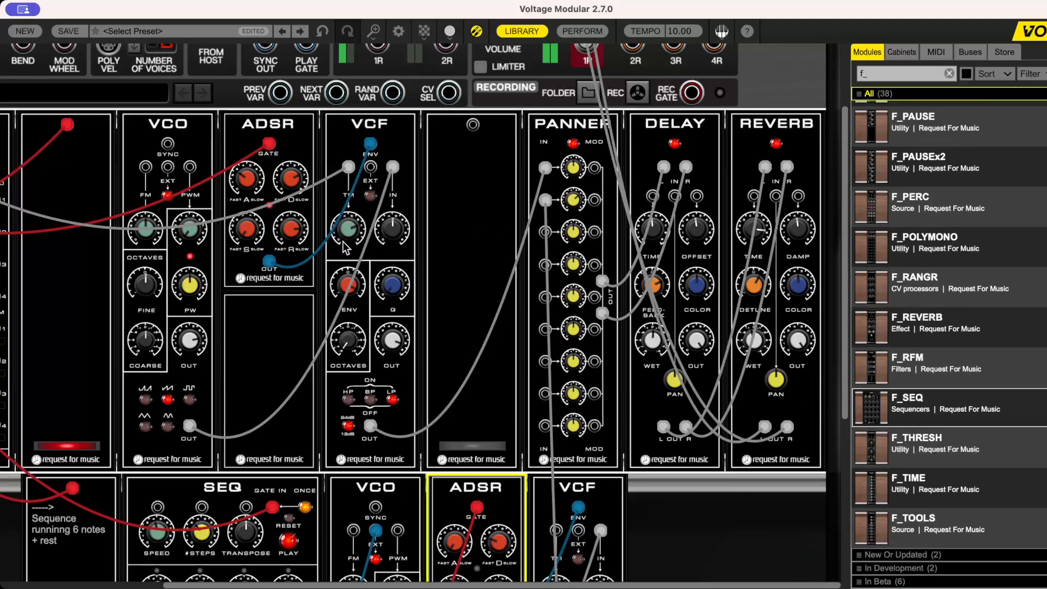
pyautogui.rightClick(350, 170)
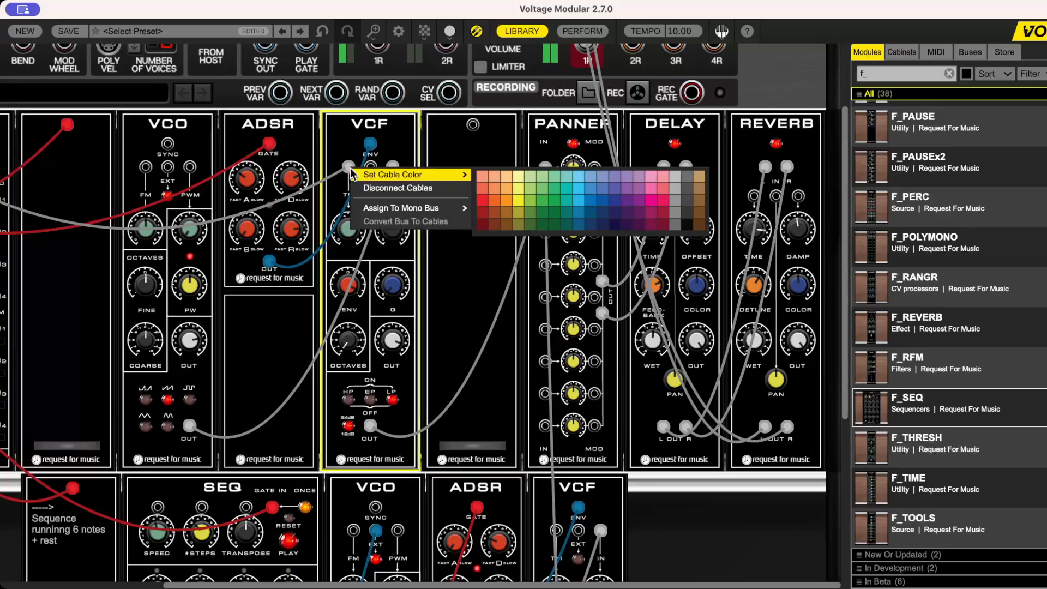
pyautogui.click(554, 187)
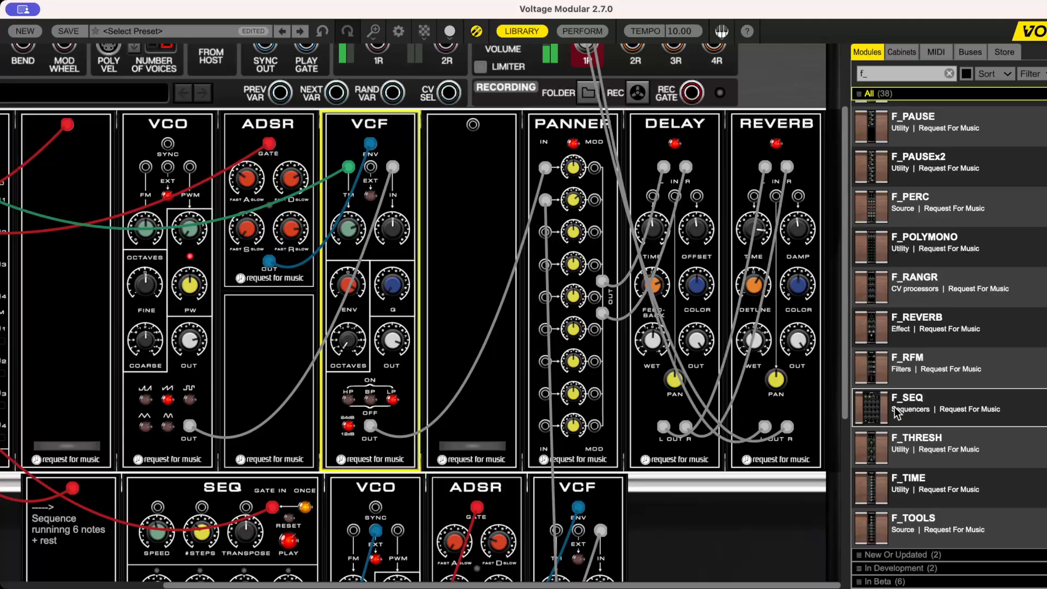
# Insert an F_LFO module before the upper-row VCO and patch its third LFO's first output to the VCF's TM input.
pyautogui.scroll(3, 896, 413)
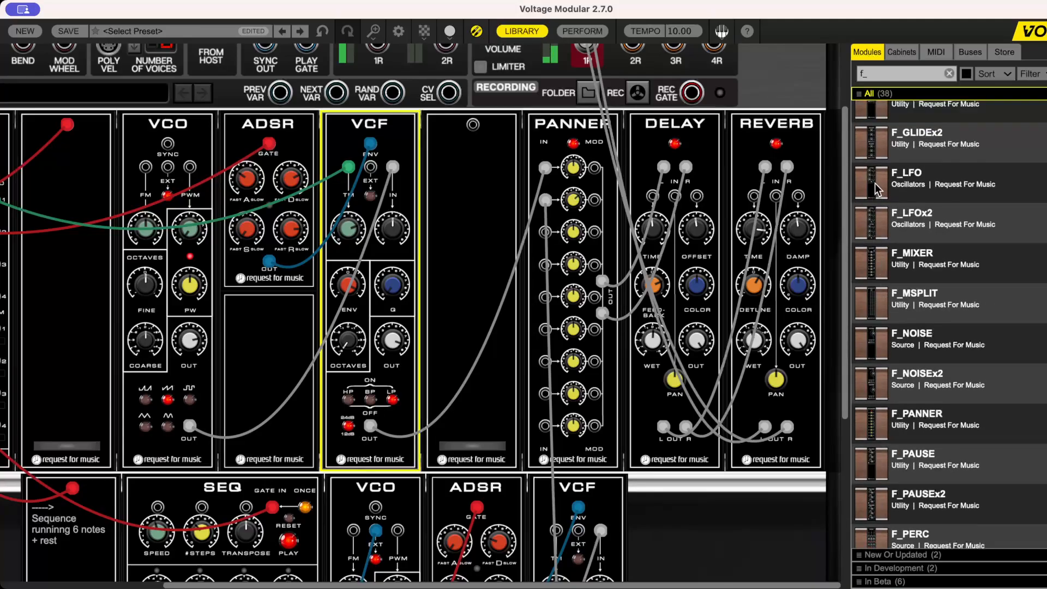
pyautogui.moveTo(878, 188); pyautogui.dragTo(188, 143)
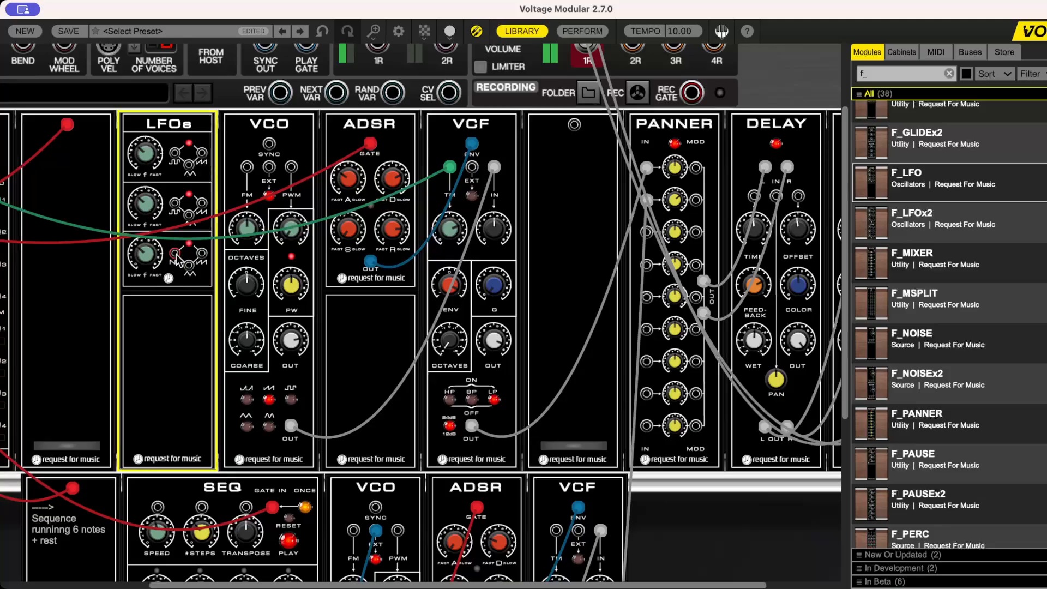
pyautogui.moveTo(174, 253); pyautogui.dragTo(448, 174)
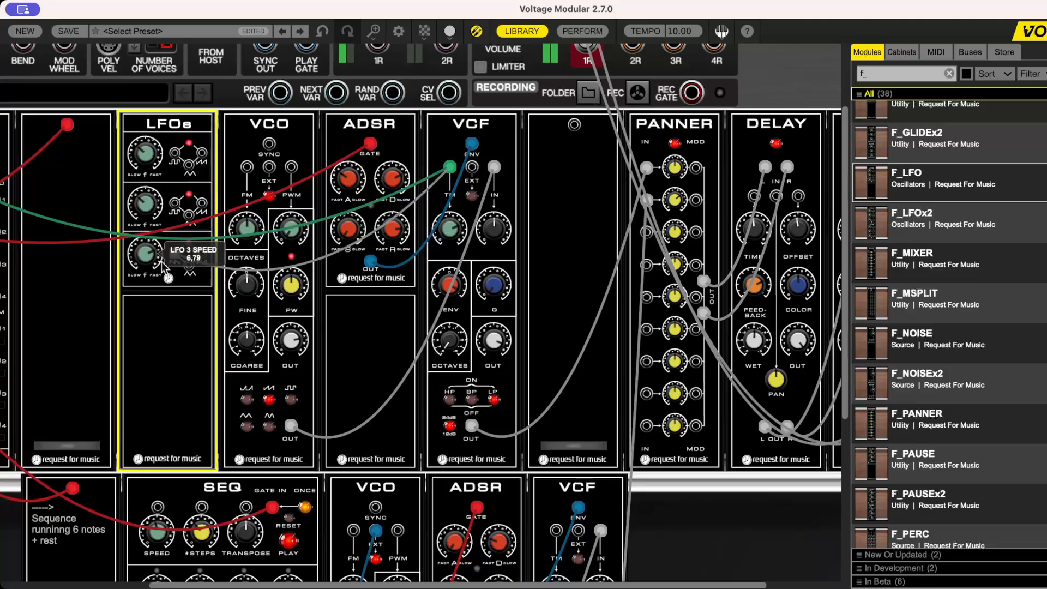
# Set the upper-row VCF's resonance to 0.72.
pyautogui.click(494, 284)
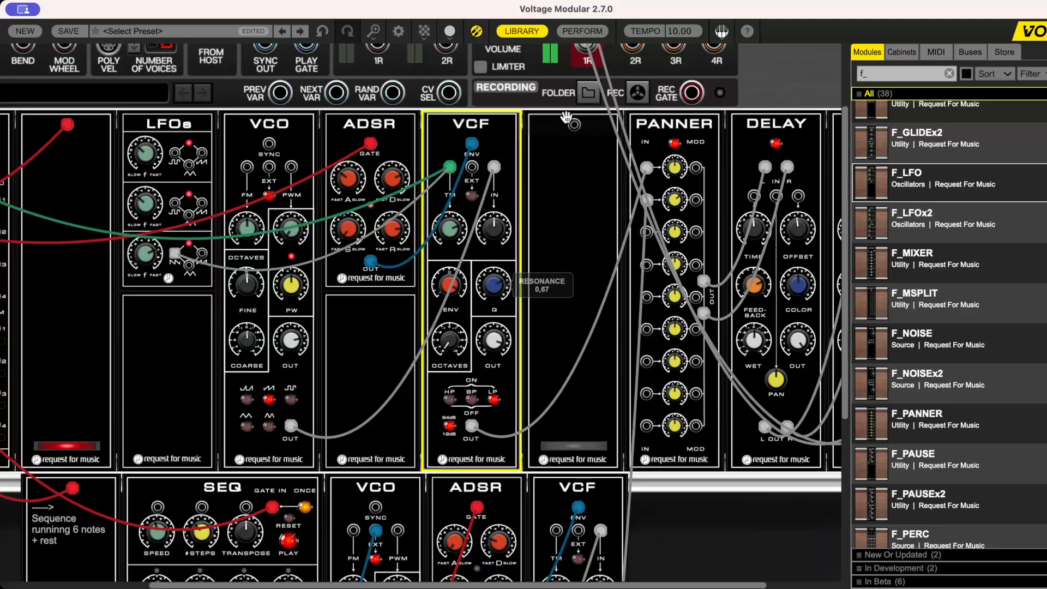
pyautogui.moveTo(502, 286); pyautogui.dragTo(504, 281)
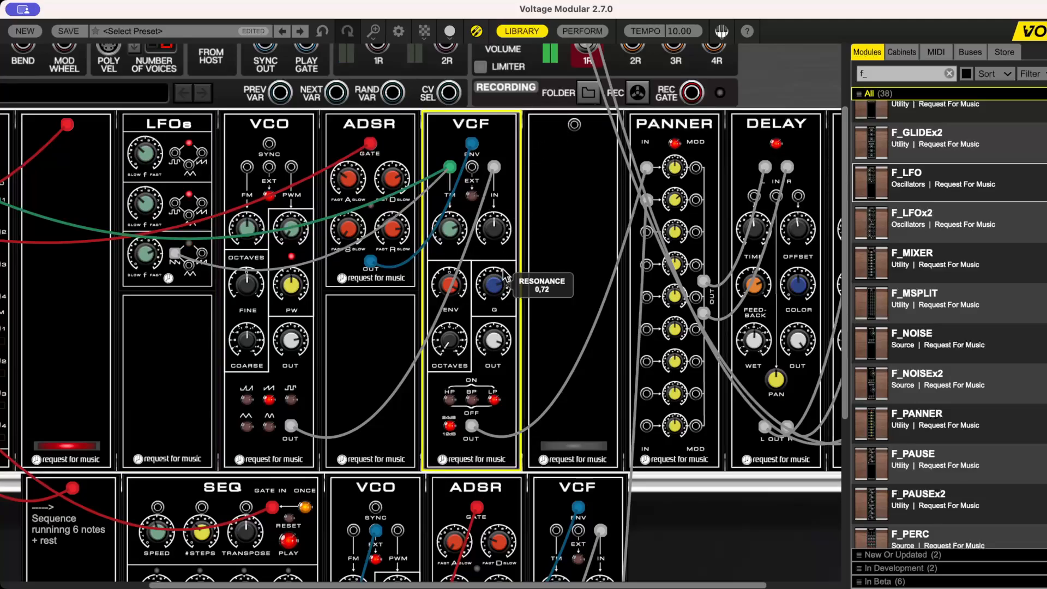
# Color the cable from the LFOs module's third LFO to the VCF green.
pyautogui.rightClick(174, 254)
pyautogui.moveTo(206, 256)
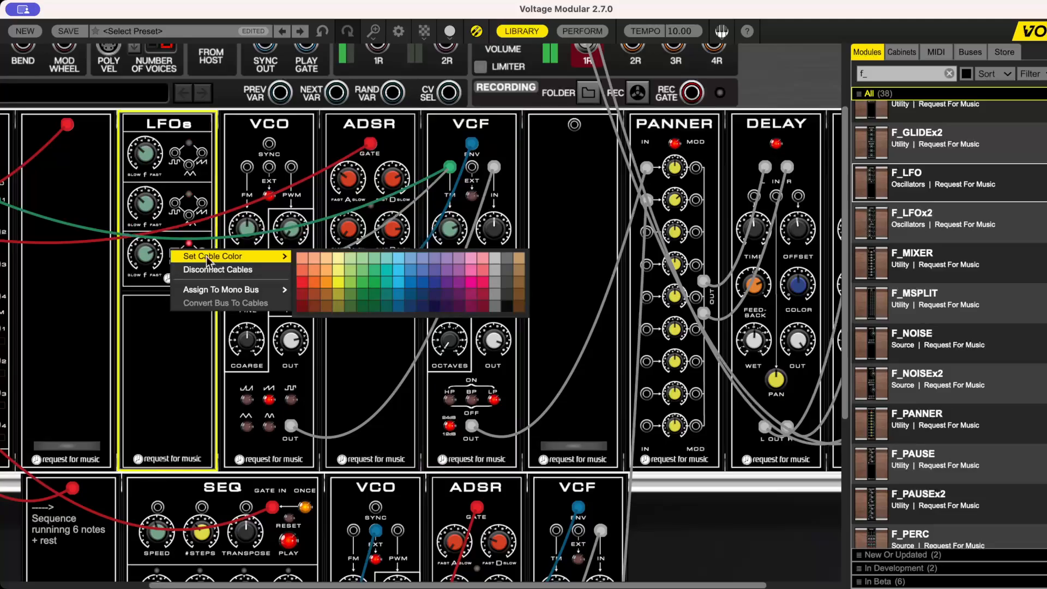
pyautogui.click(375, 272)
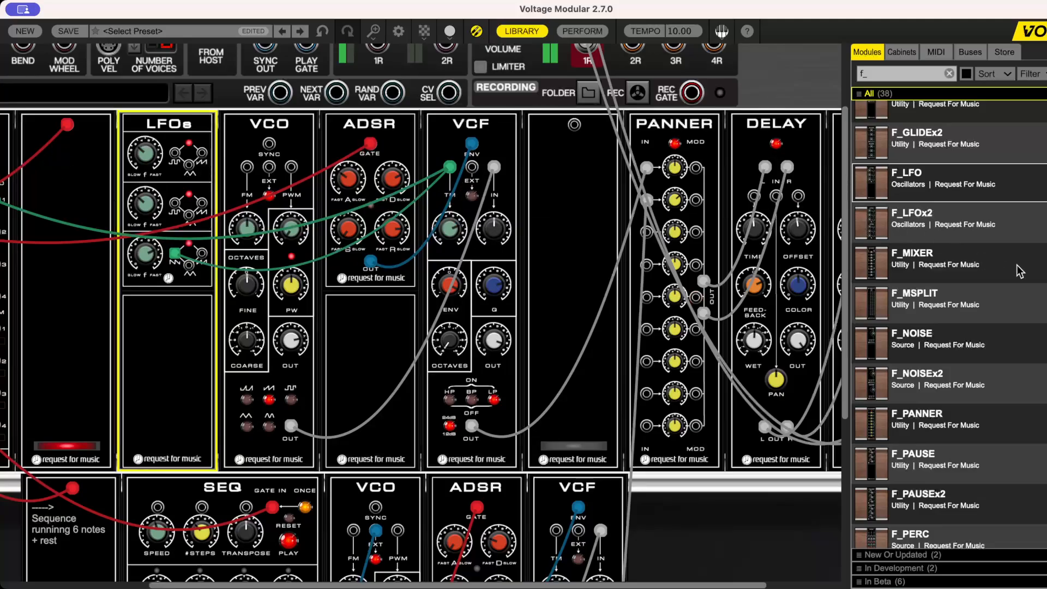
# Insert an F_MIXER module between the LFOs module and the upper-row VCO.
pyautogui.scroll(-9, 1018, 271)
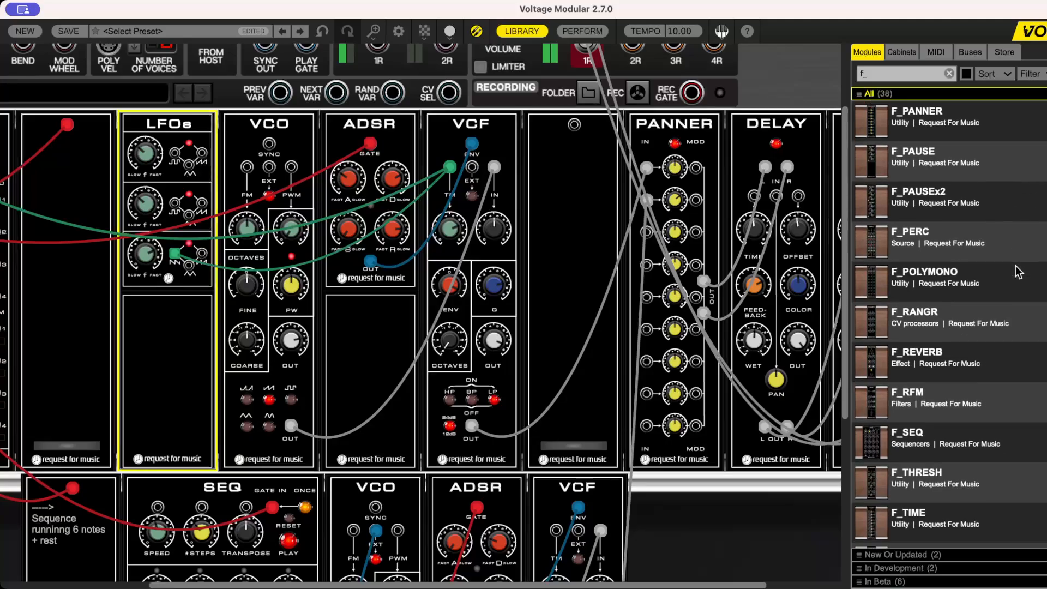
pyautogui.scroll(11, 952, 401)
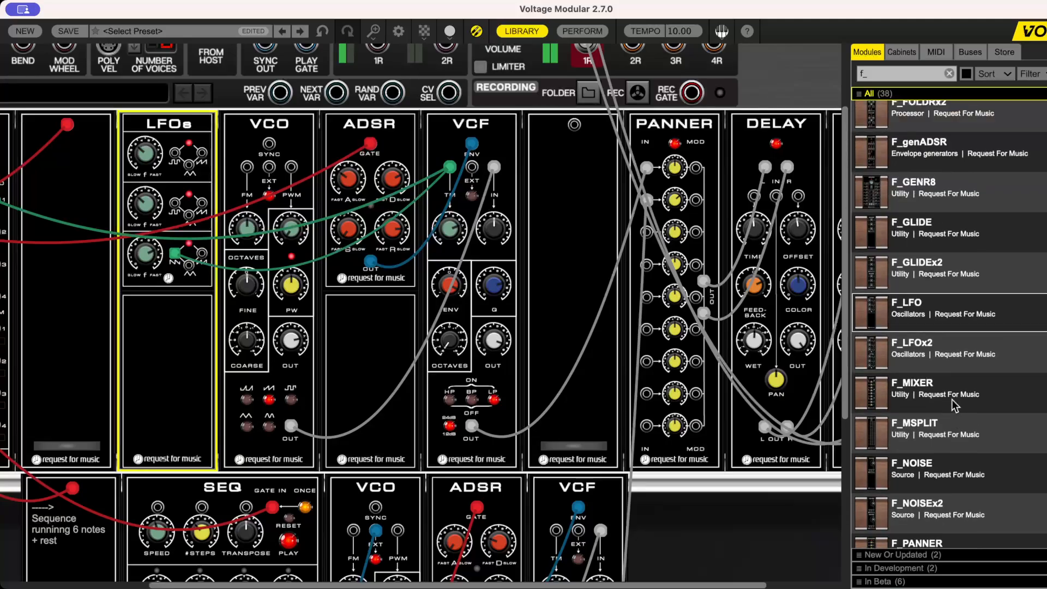
pyautogui.scroll(-1, 951, 405)
pyautogui.scroll(-1, 951, 399)
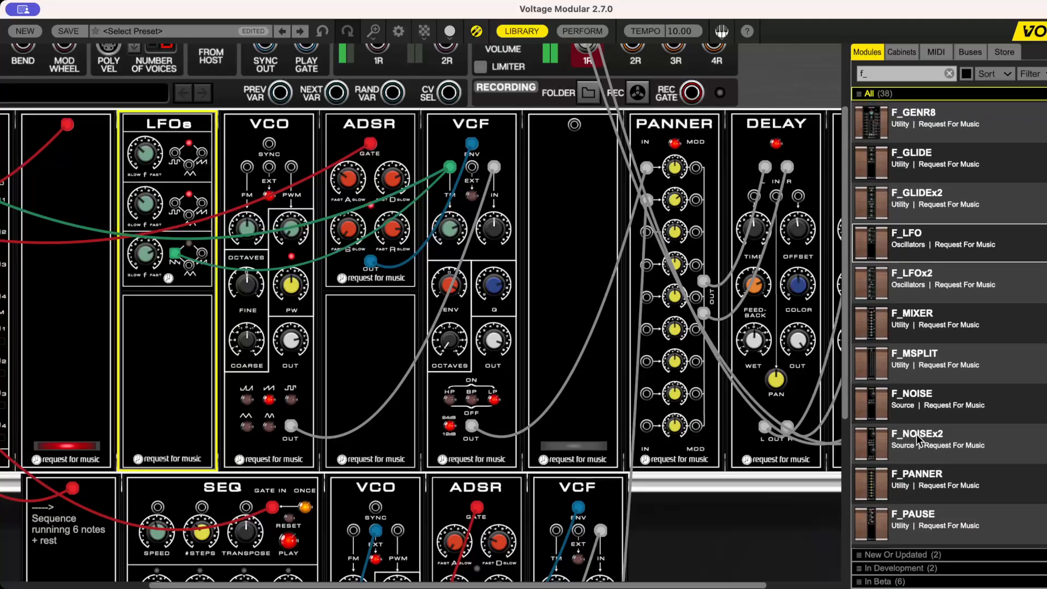
pyautogui.moveTo(883, 319); pyautogui.dragTo(249, 126)
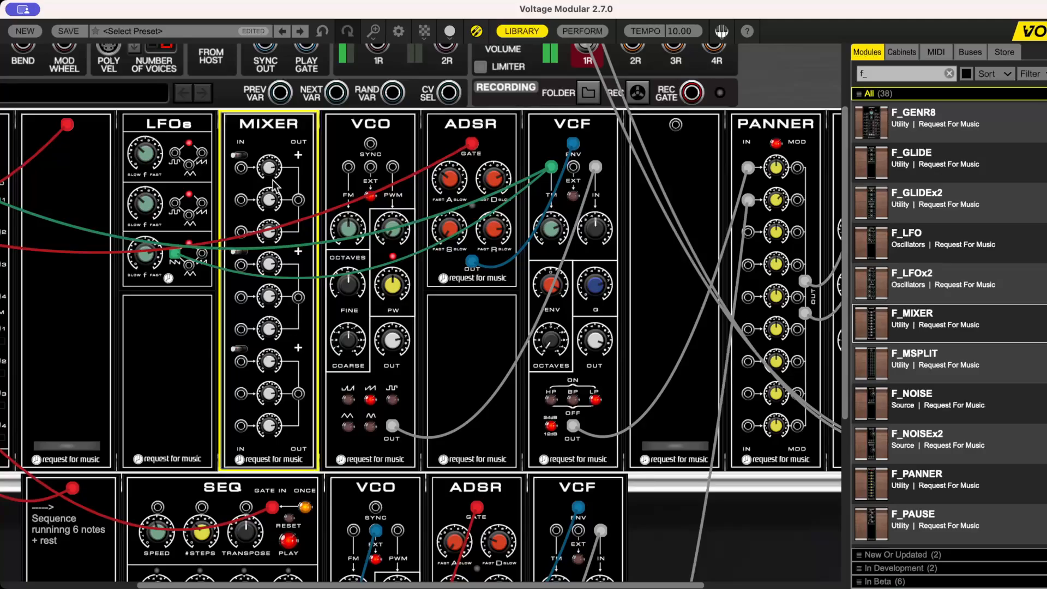
pyautogui.click(240, 157)
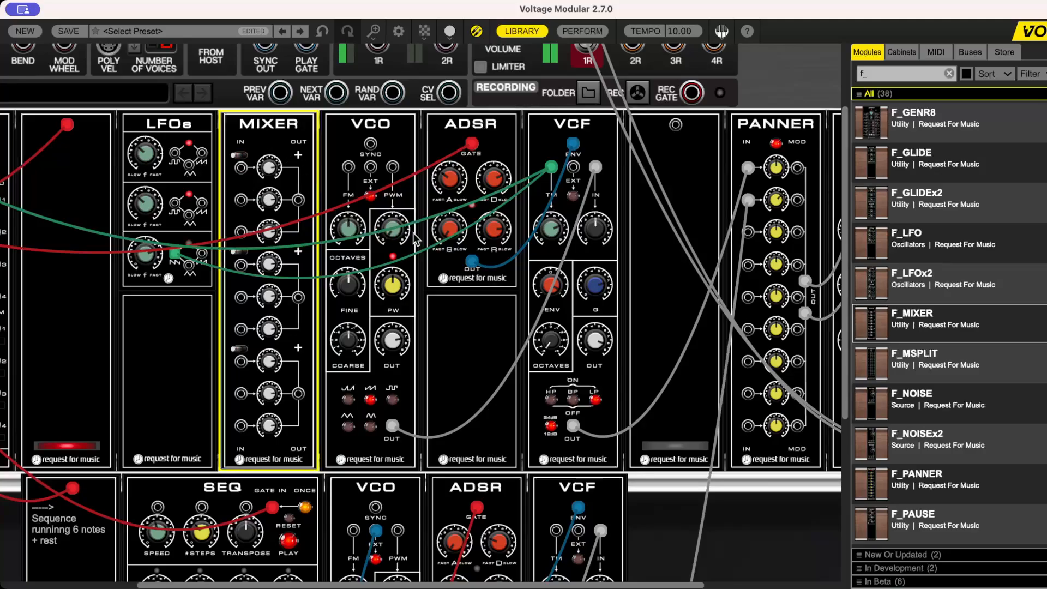
# Move both green cables from the upper-row VCF's TM input to the MIXER's first two inputs, and patch its first output to TM.
pyautogui.click(554, 172)
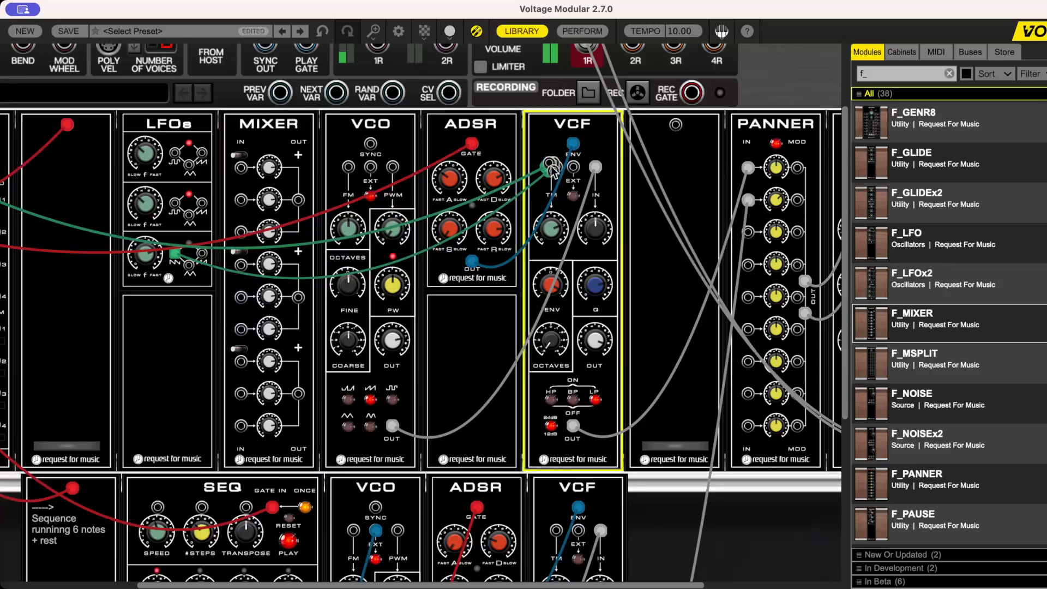
pyautogui.moveTo(552, 168); pyautogui.dragTo(242, 169)
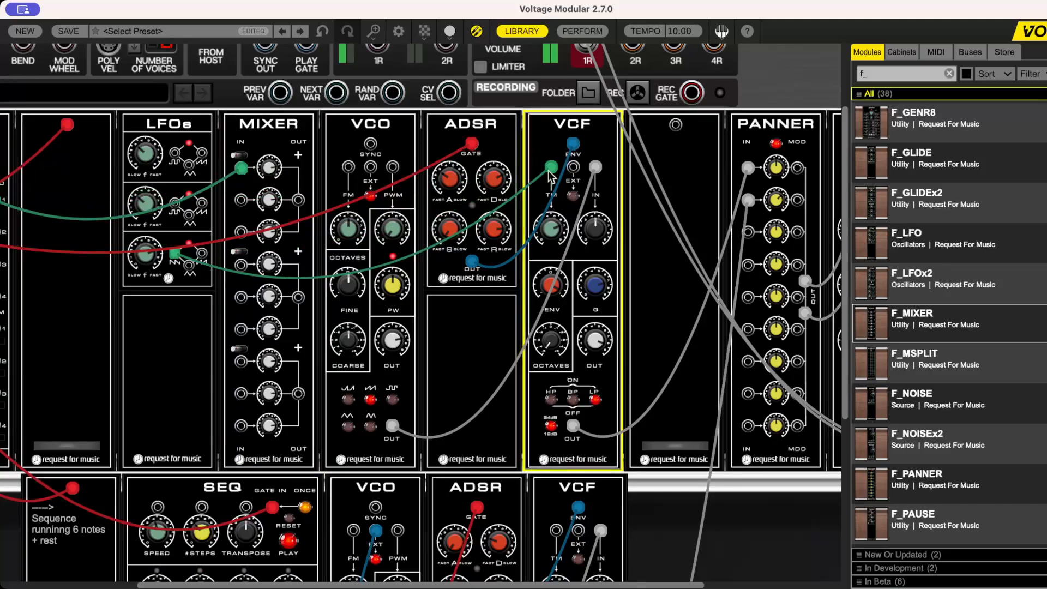
pyautogui.moveTo(551, 166)
pyautogui.mouseDown()
pyautogui.moveTo(239, 202)
pyautogui.moveTo(552, 167)
pyautogui.mouseUp()
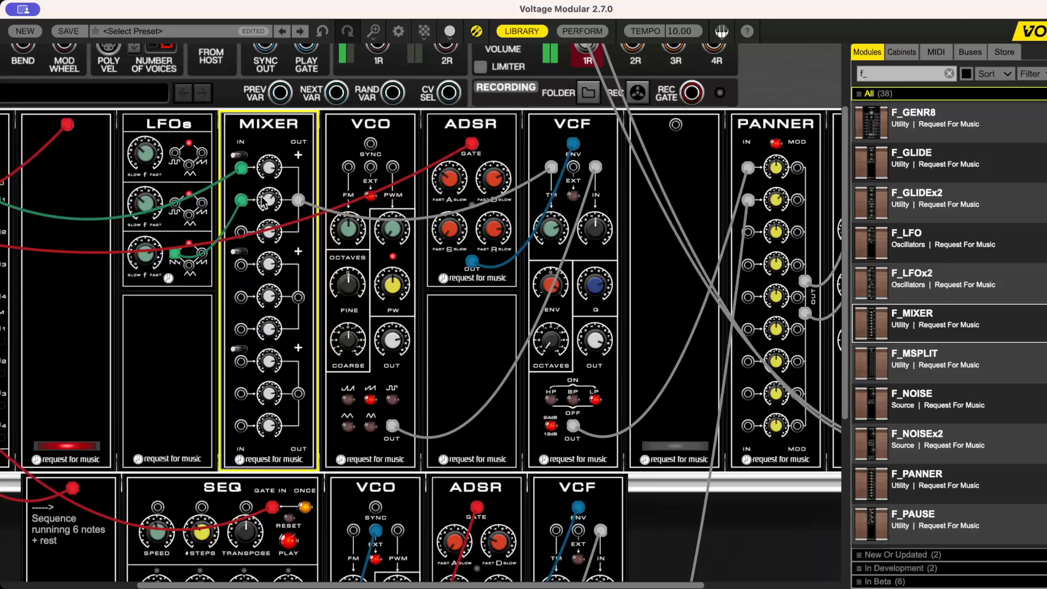
# Set the upper-row VCF's timbre modulation to 0.19 and switch the MIXER's first section from adding to multiplying its inputs.
pyautogui.click(560, 232)
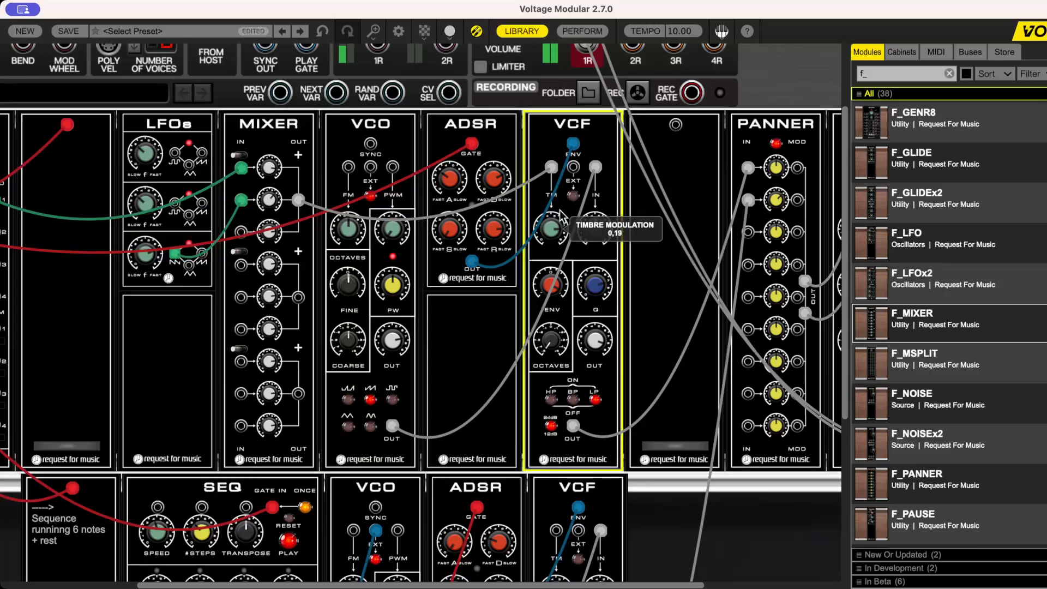
pyautogui.click(280, 202)
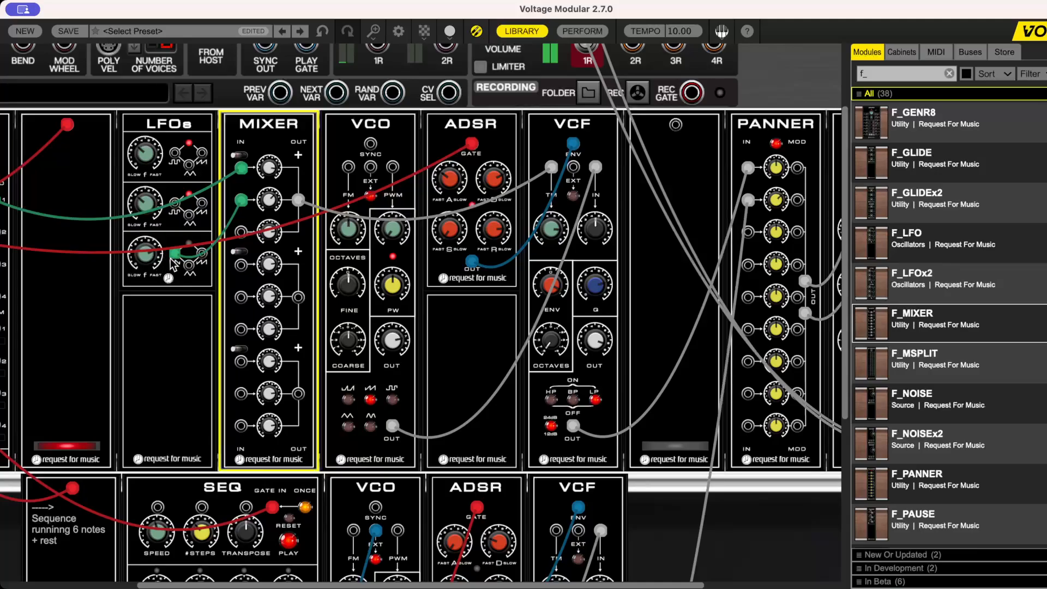
pyautogui.click(240, 155)
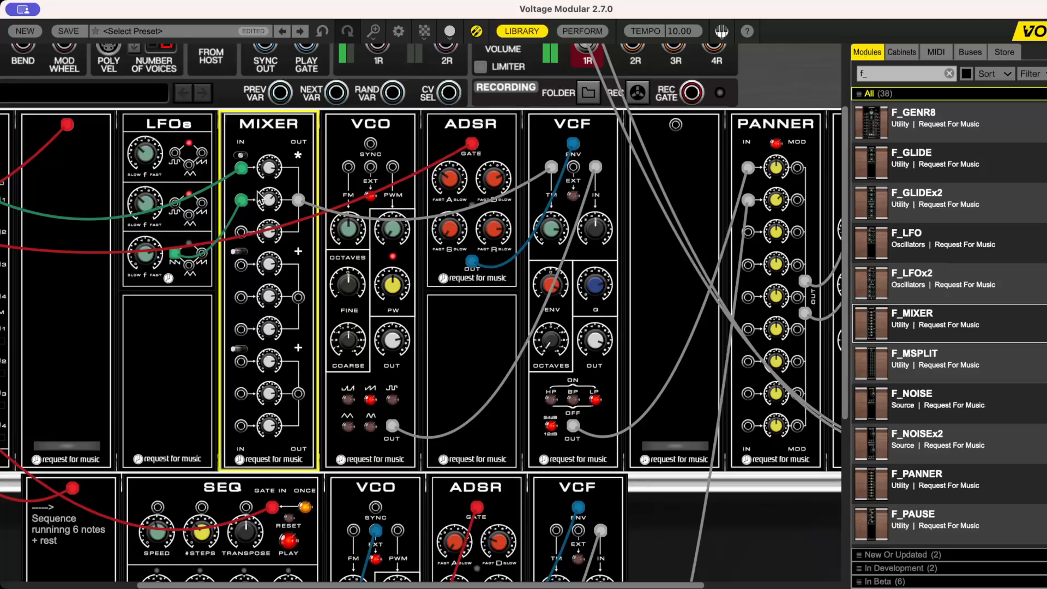
pyautogui.click(150, 256)
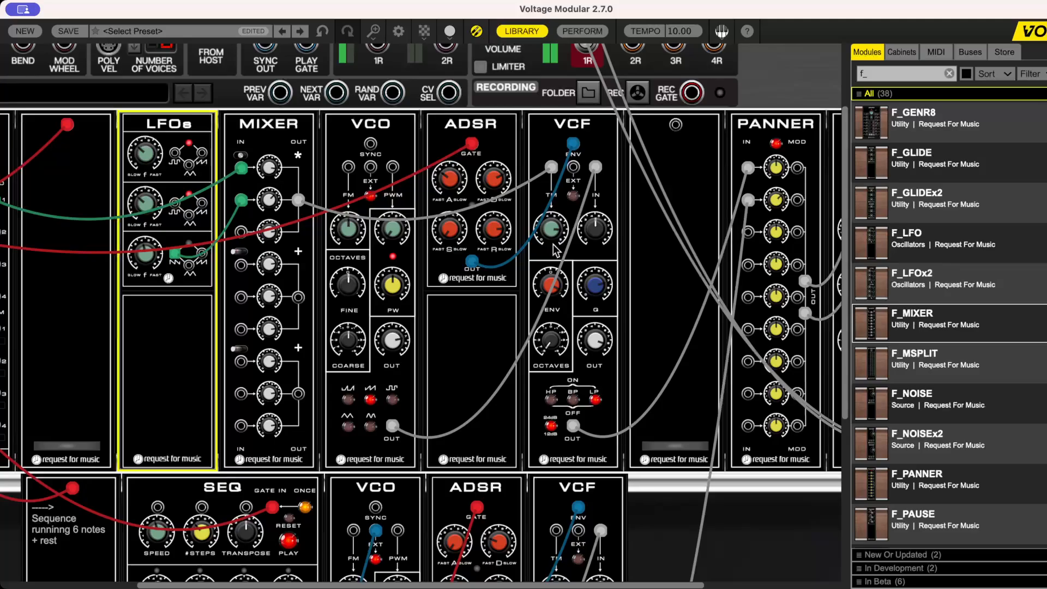
# Save the patch as an instrument preset named atm_)video in the ATMOSPHERE category of User Presets.
pyautogui.scroll(1, 556, 251)
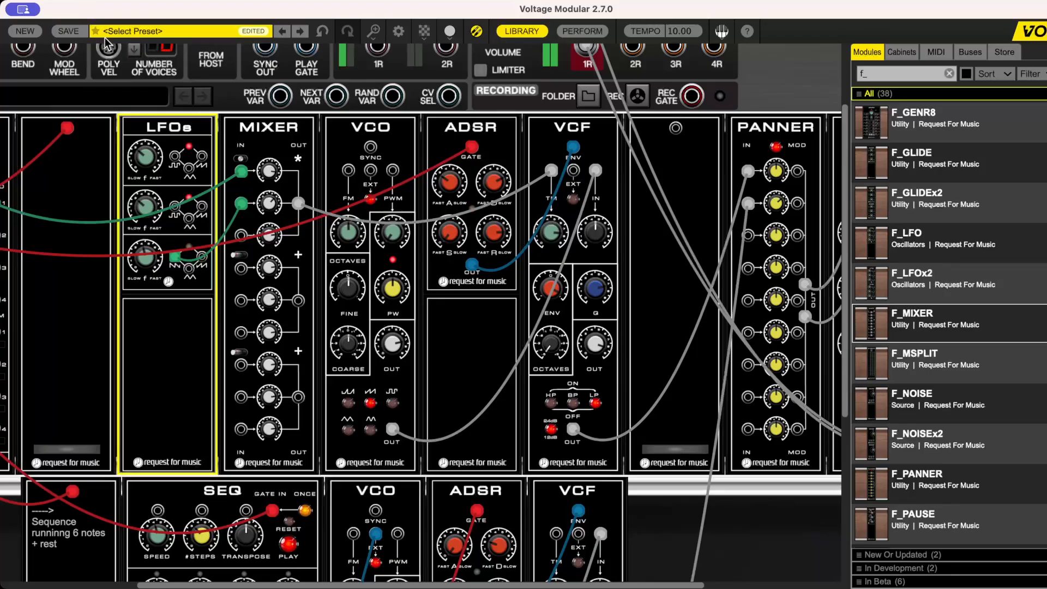
pyautogui.click(128, 32)
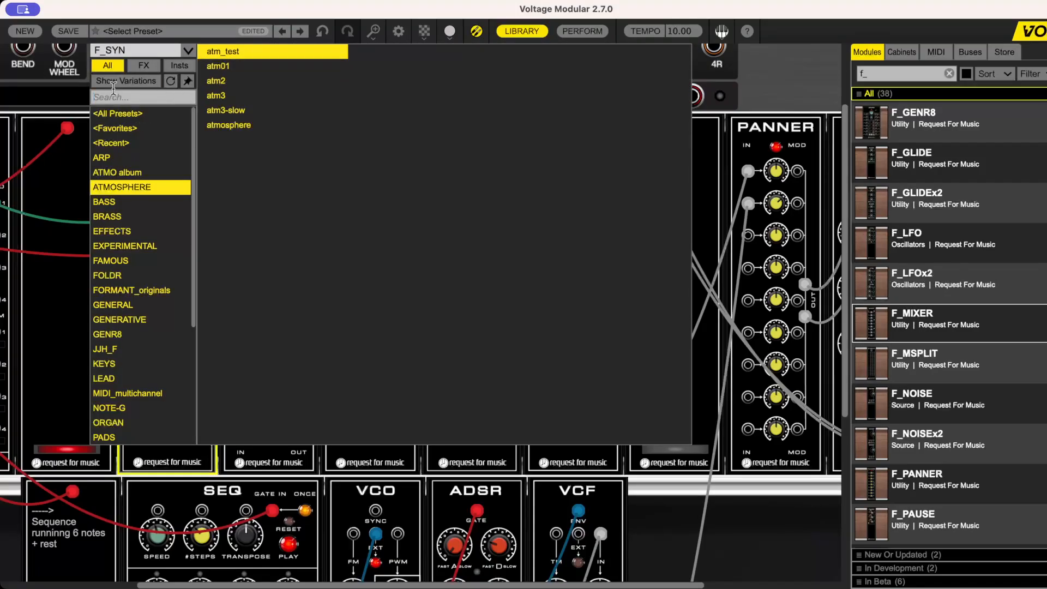
pyautogui.click(66, 33)
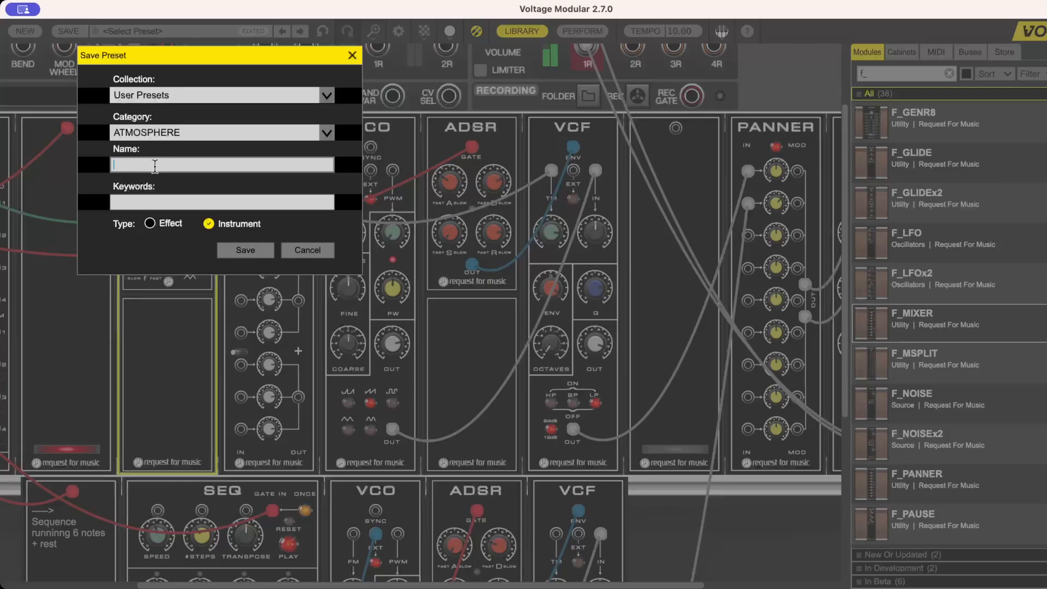
pyautogui.write('atm_)video')
pyautogui.click(245, 250)
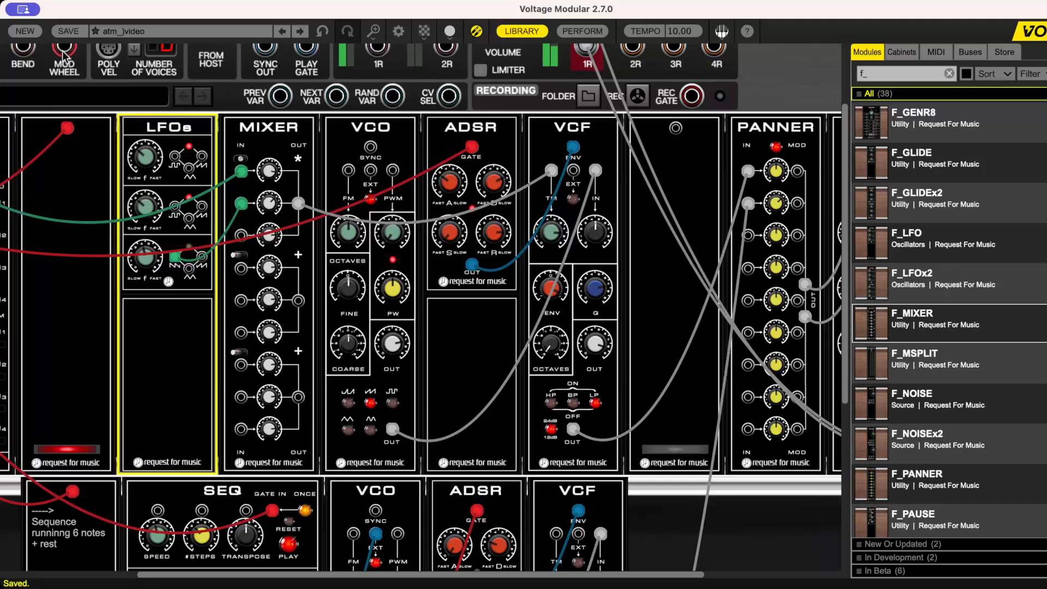
# Load the atm2 preset from the ATMOSPHERE category of the F_SYN collection.
pyautogui.click(108, 31)
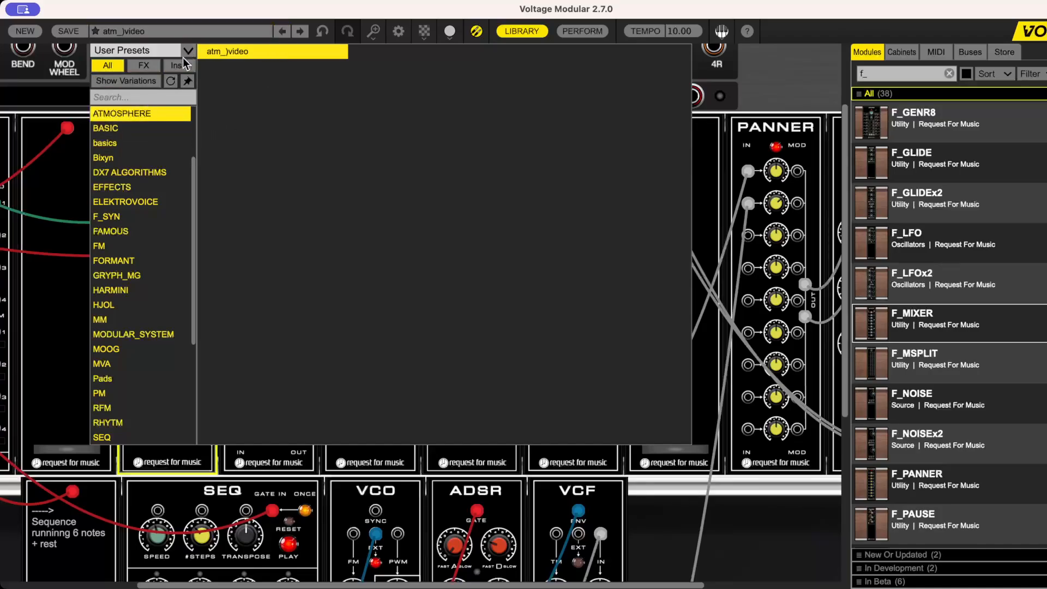
pyautogui.click(106, 216)
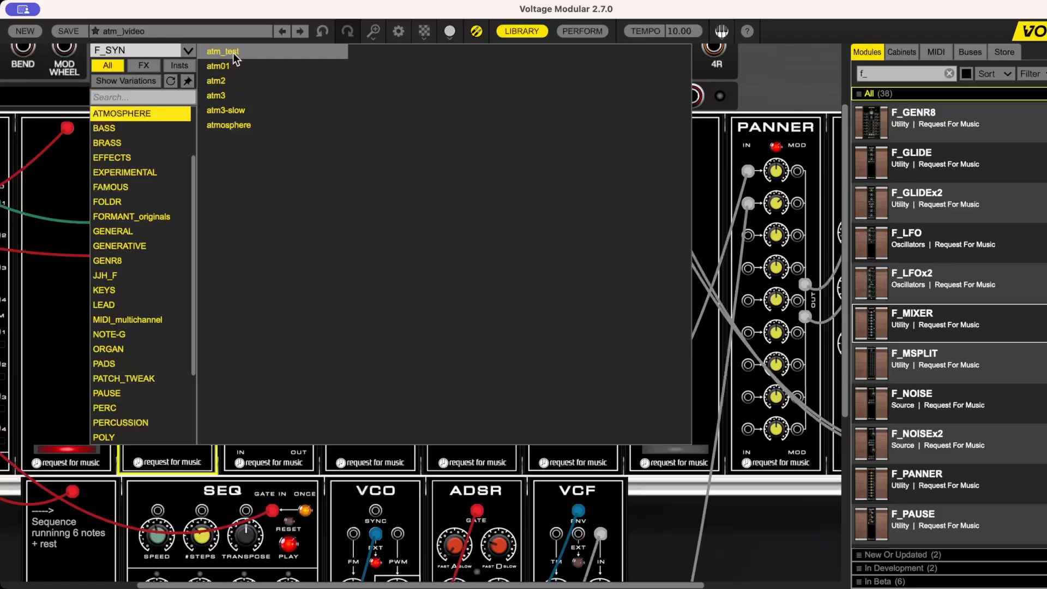
pyautogui.click(224, 83)
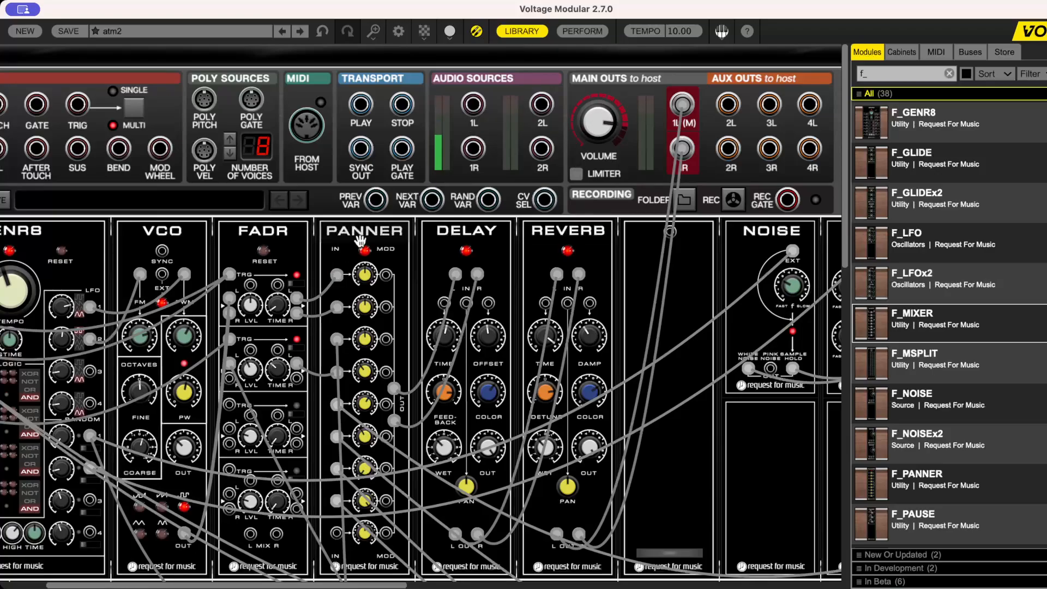
# Switch off the PANNER module and lower the main output volume.
pyautogui.click(364, 252)
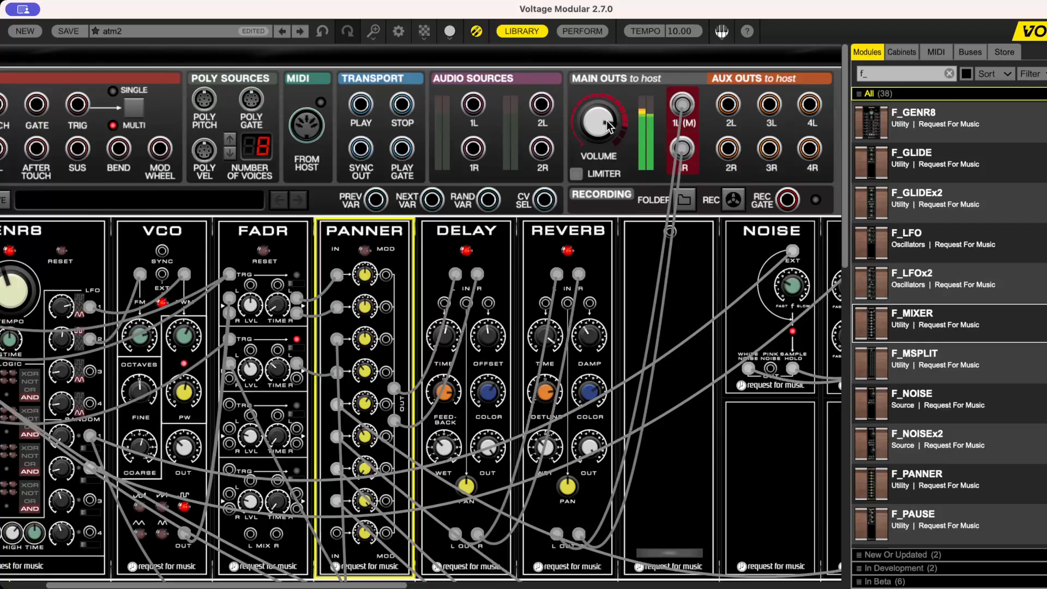
pyautogui.moveTo(607, 121); pyautogui.dragTo(600, 327)
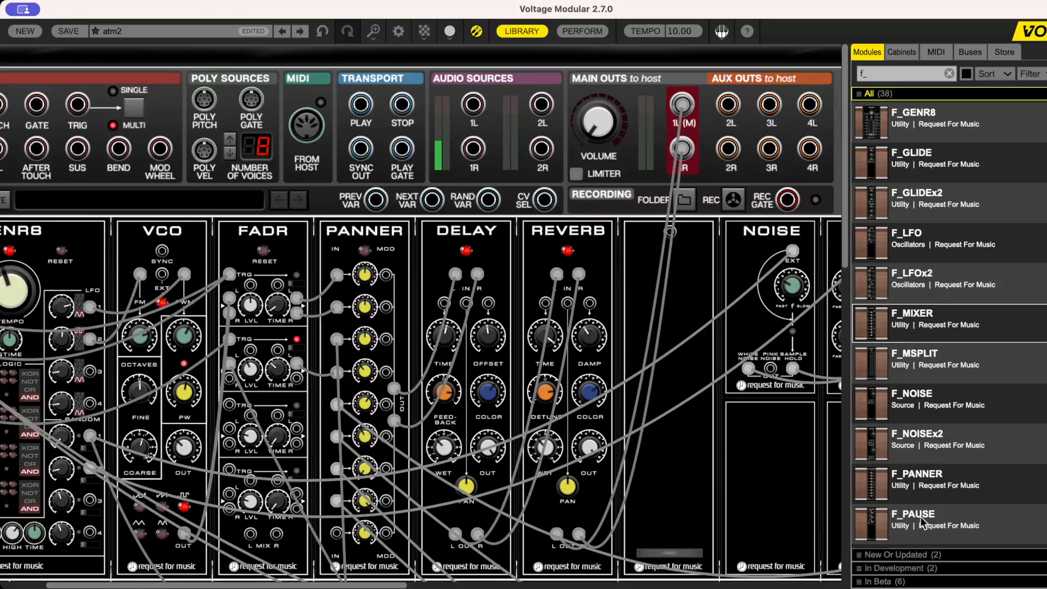
# Examine the overall module layout and cabling of the atm2 patch.
pyautogui.press('super+minus')
pyautogui.press('super+minus')
pyautogui.press('super+minus')
pyautogui.press('super+minus')
pyautogui.press('super+minus')
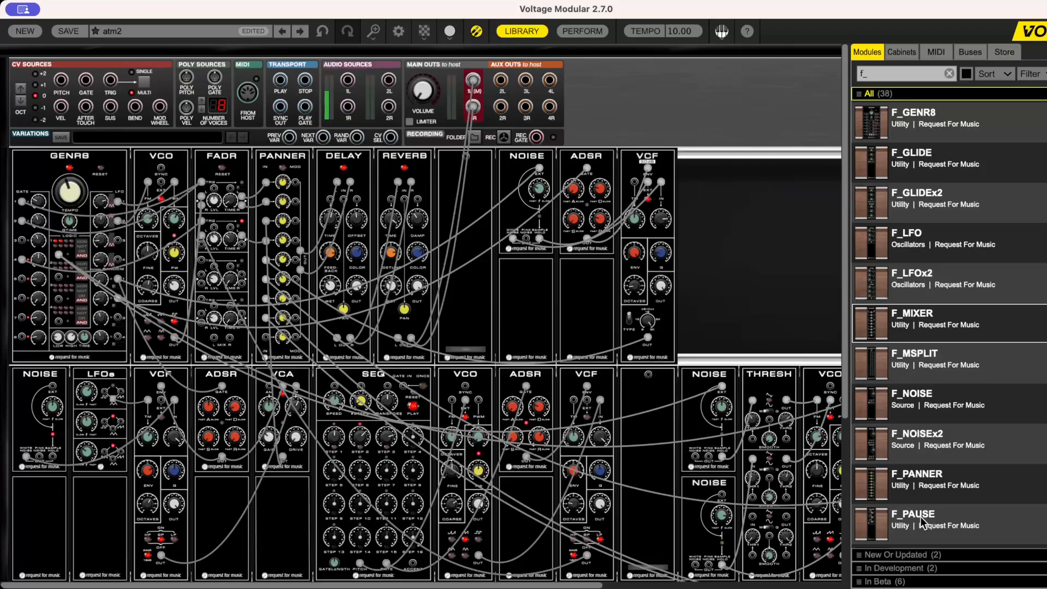
pyautogui.press('super+minus')
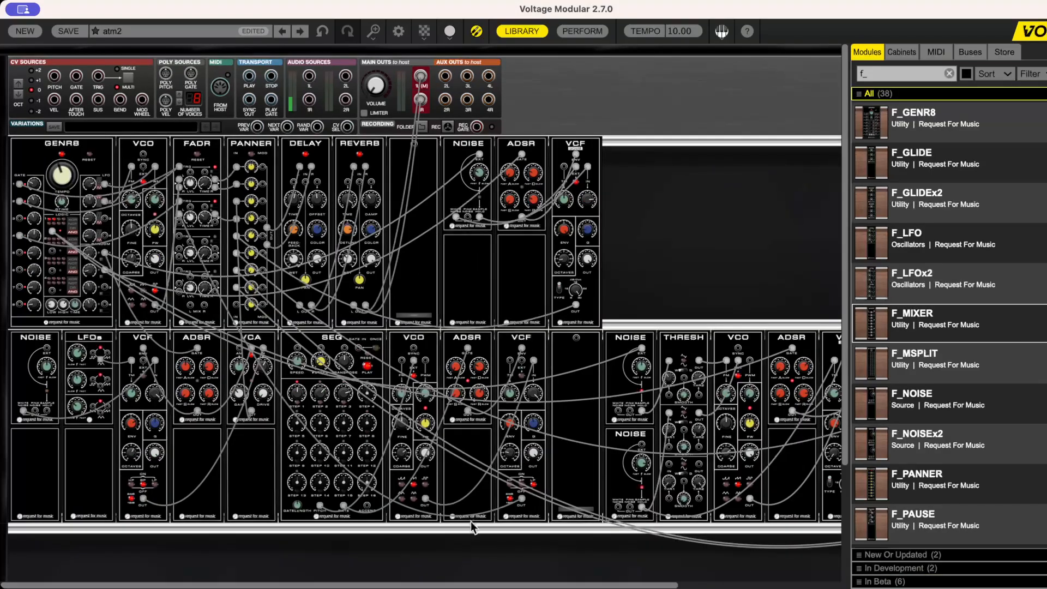
pyautogui.hscroll(-5, 799, 571)
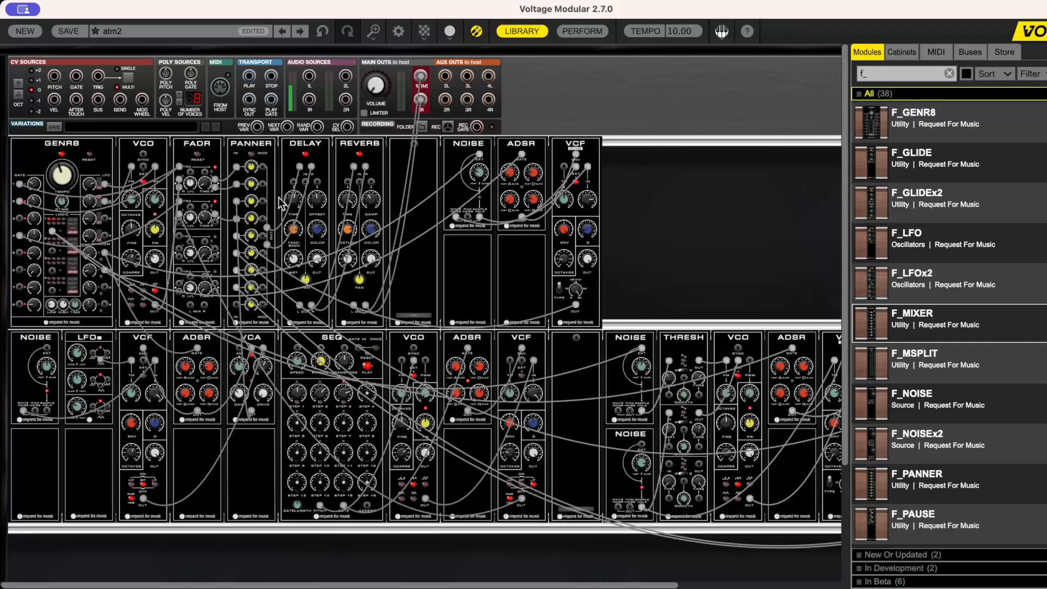
# Switch the PANNER module back on and save the preset under its existing name atm2, overwriting the old version.
pyautogui.press('super+equal')
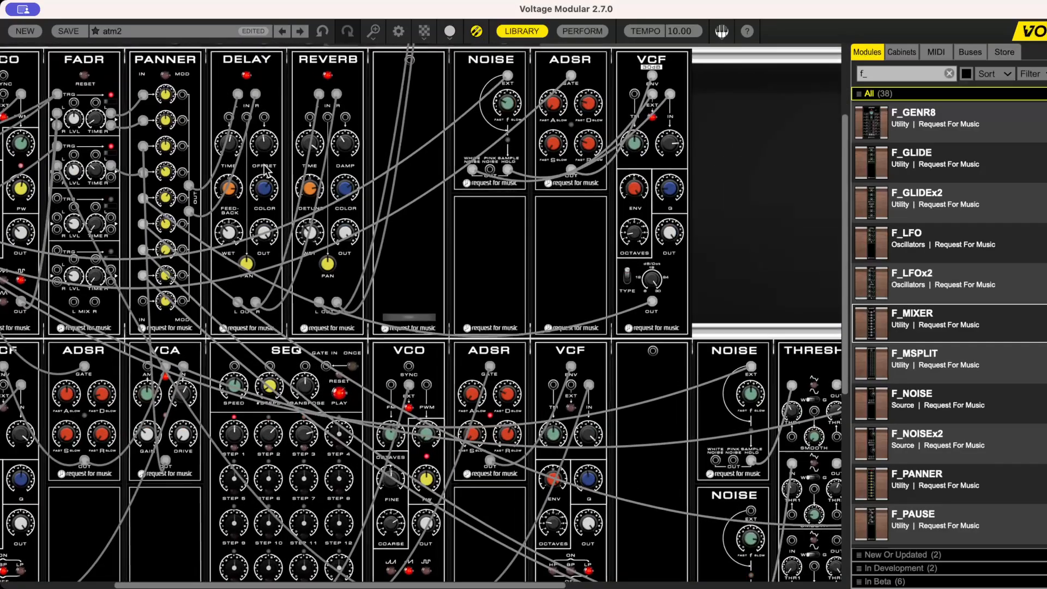
pyautogui.click(168, 82)
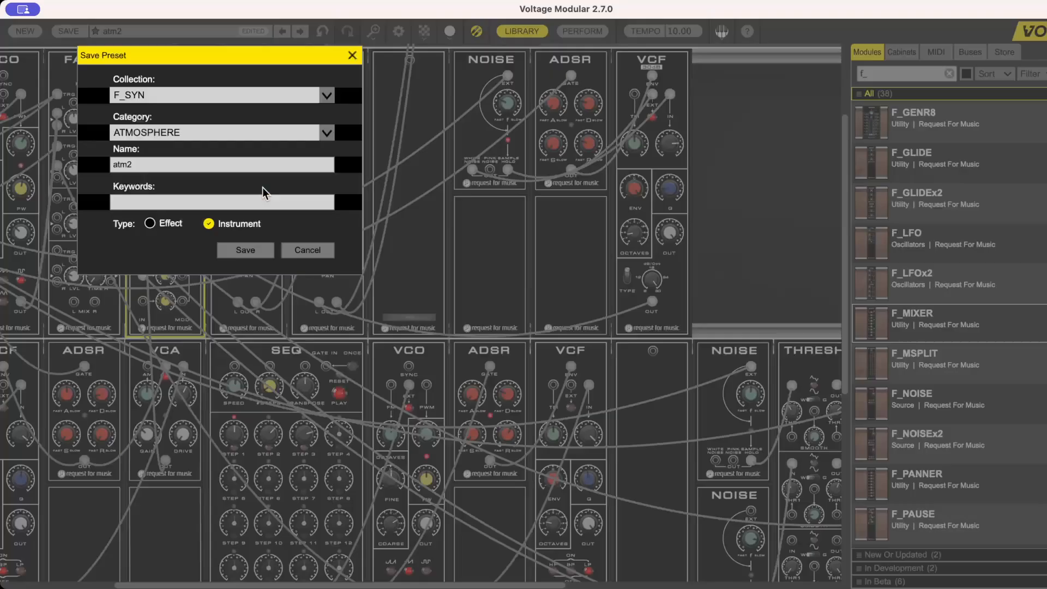
pyautogui.press('super+s')
pyautogui.click(247, 249)
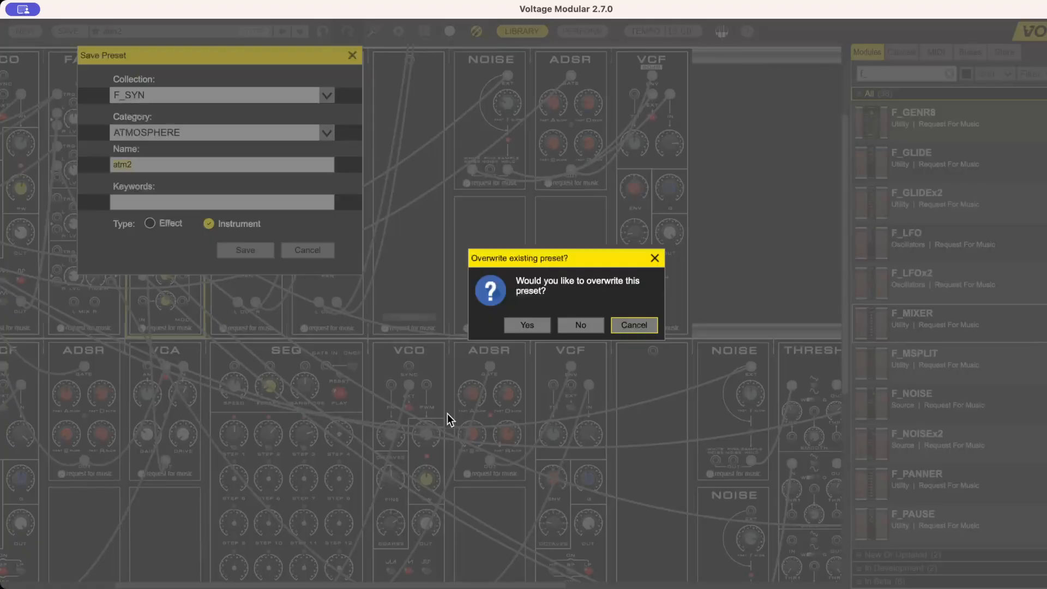
pyautogui.click(527, 325)
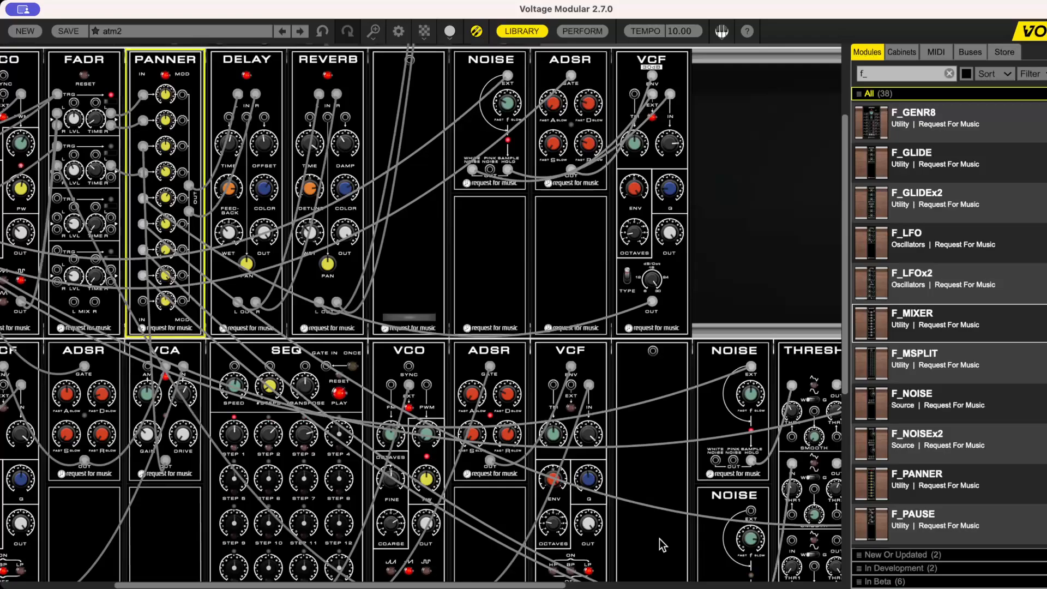
# Set the main output volume to -7.2 dB and reload the atm2 preset from the F_SYN collection.
pyautogui.press('super+minus')
pyautogui.press('super+minus')
pyautogui.press('super+minus')
pyautogui.press('super+minus')
pyautogui.press('super+minus')
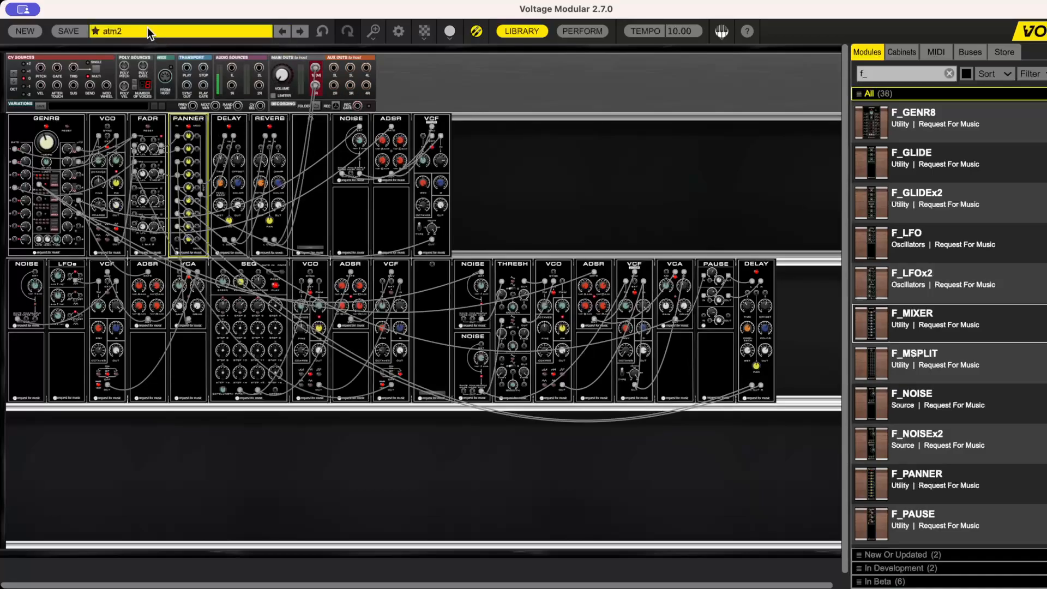
pyautogui.moveTo(281, 74); pyautogui.dragTo(284, 51)
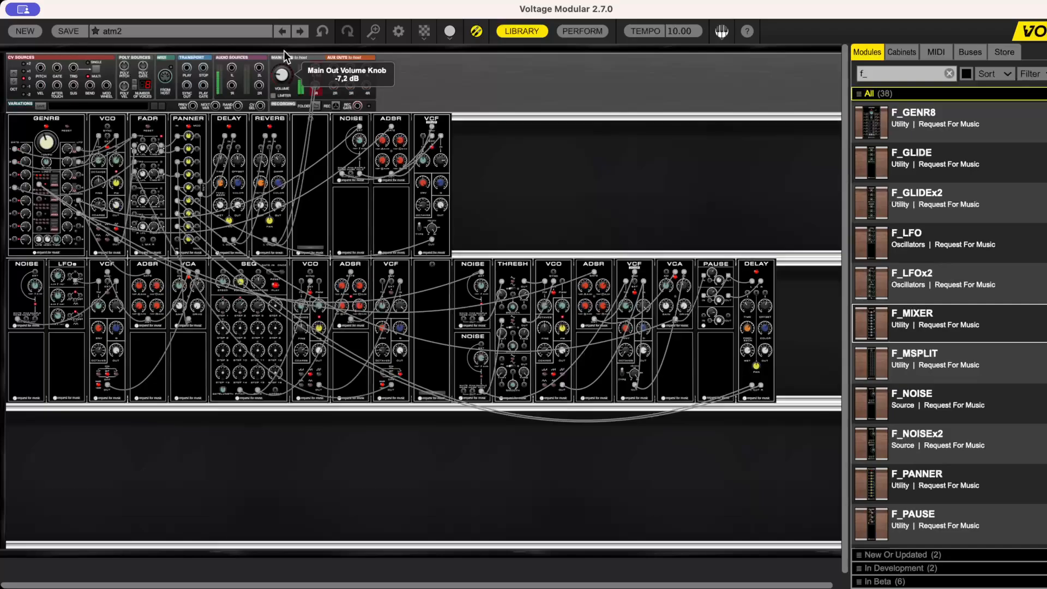
pyautogui.click(113, 30)
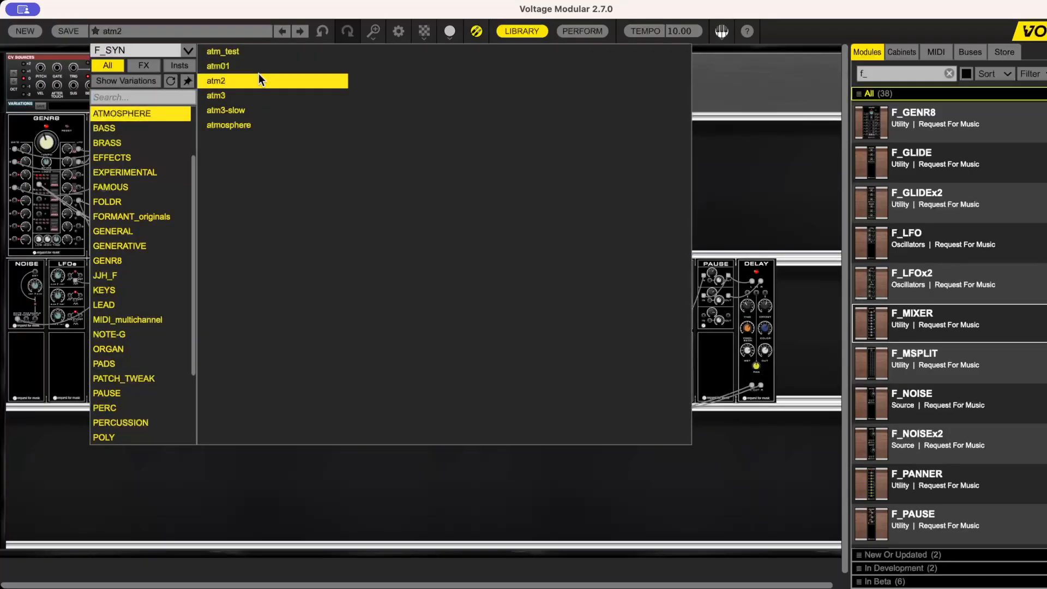
pyautogui.click(228, 80)
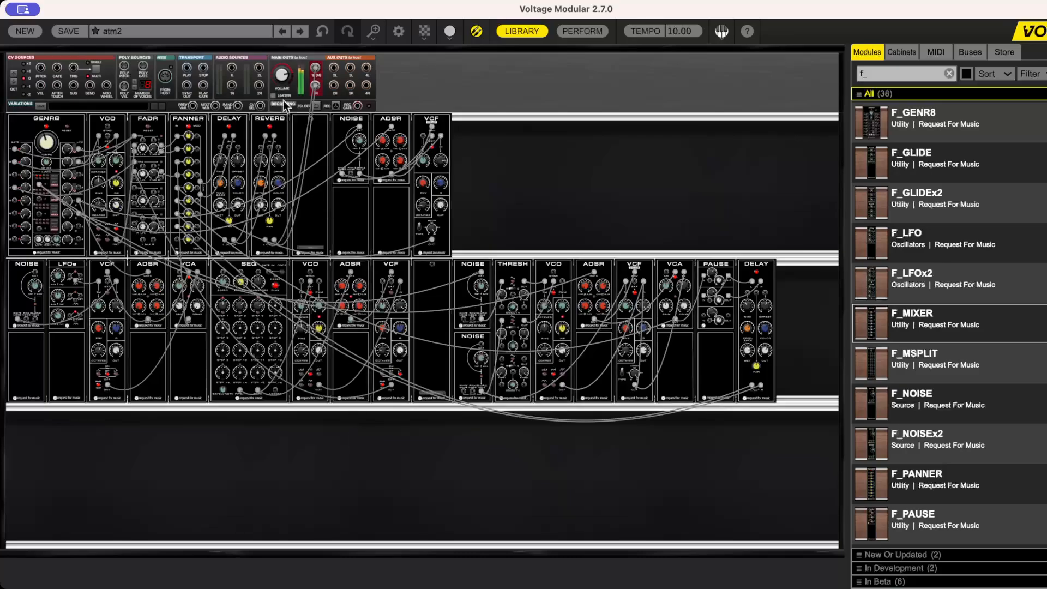
# Fade the atm2 patch by lowering the main output volume in two stages.
pyautogui.moveTo(281, 78)
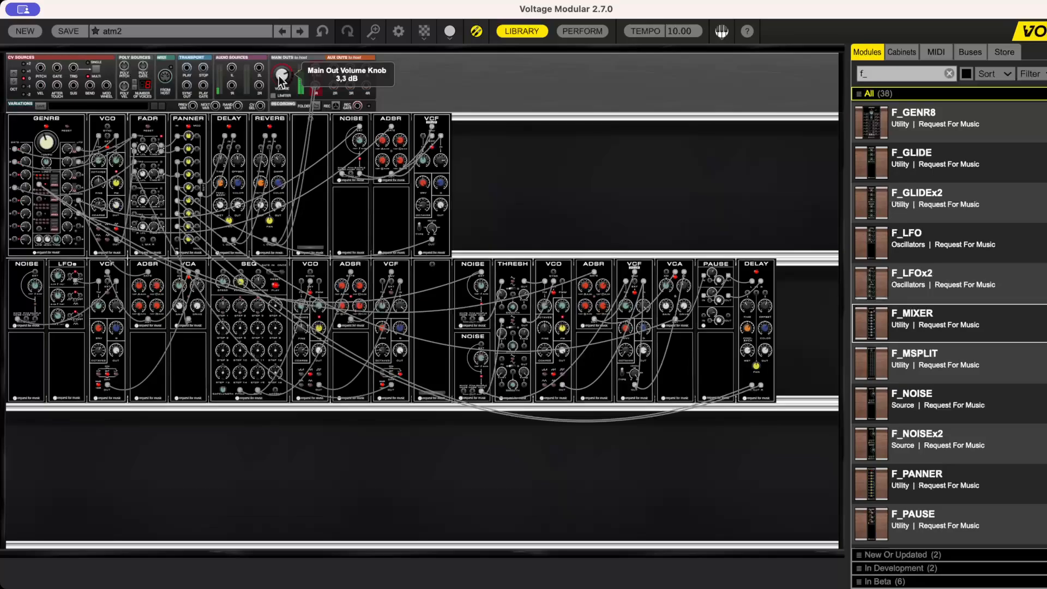
pyautogui.moveTo(279, 76); pyautogui.dragTo(278, 139)
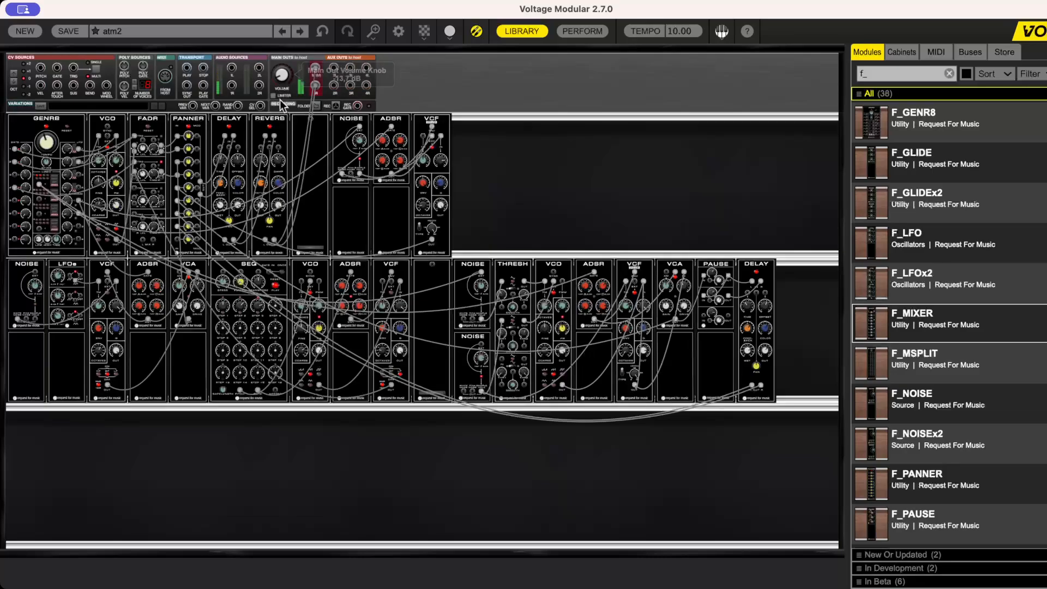
pyautogui.moveTo(284, 77)
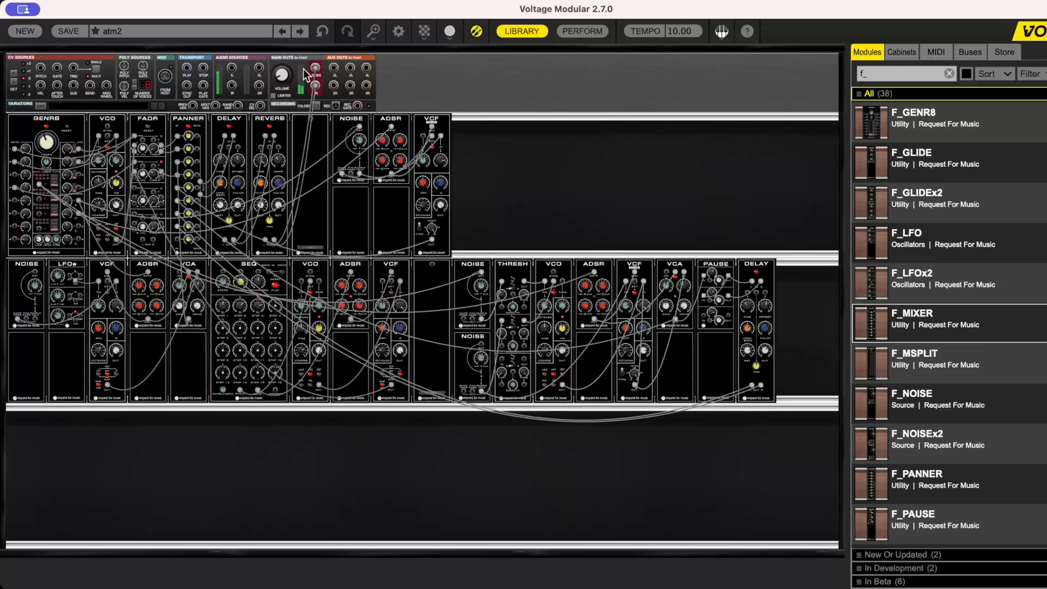
pyautogui.moveTo(282, 74); pyautogui.dragTo(284, 109)
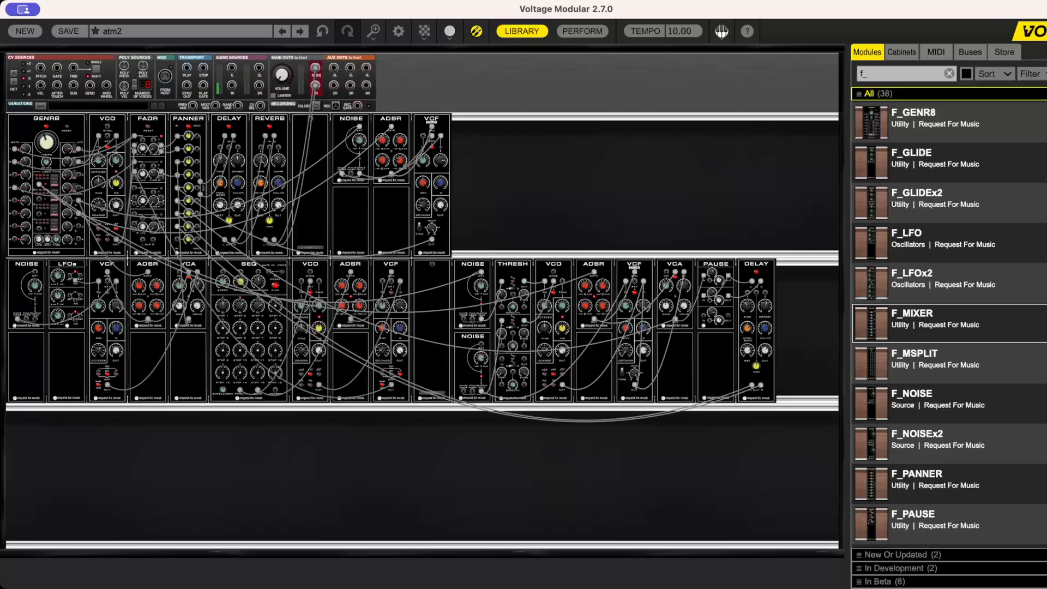